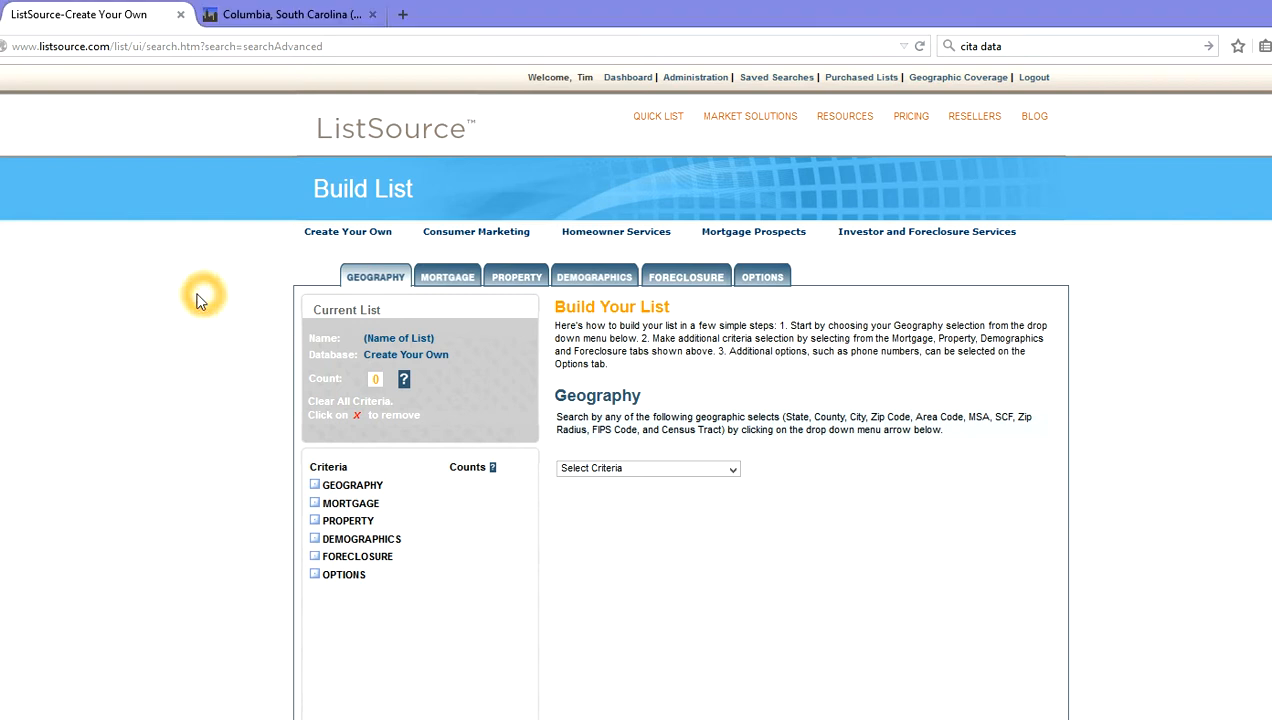
- Search the web for "cita data" in a new browser tab and open the City-Data.com home page
left_click(200, 345)
left_click(405, 15)
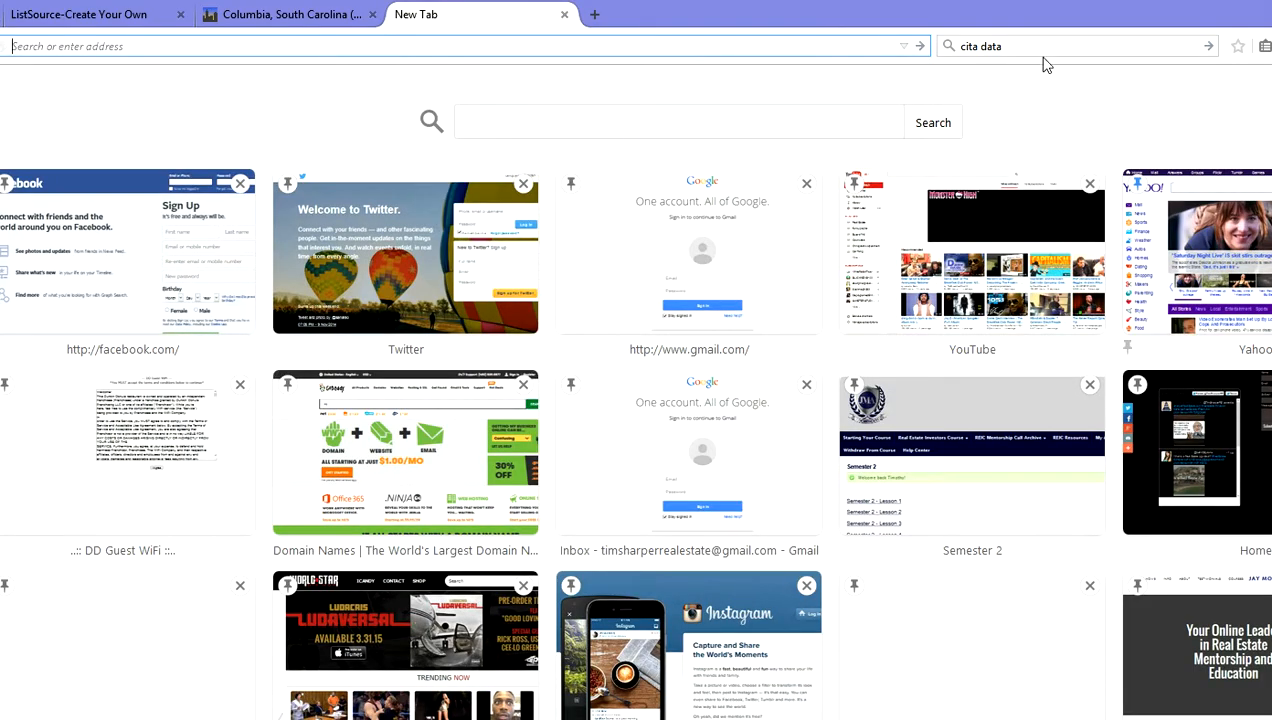
left_click(1042, 46)
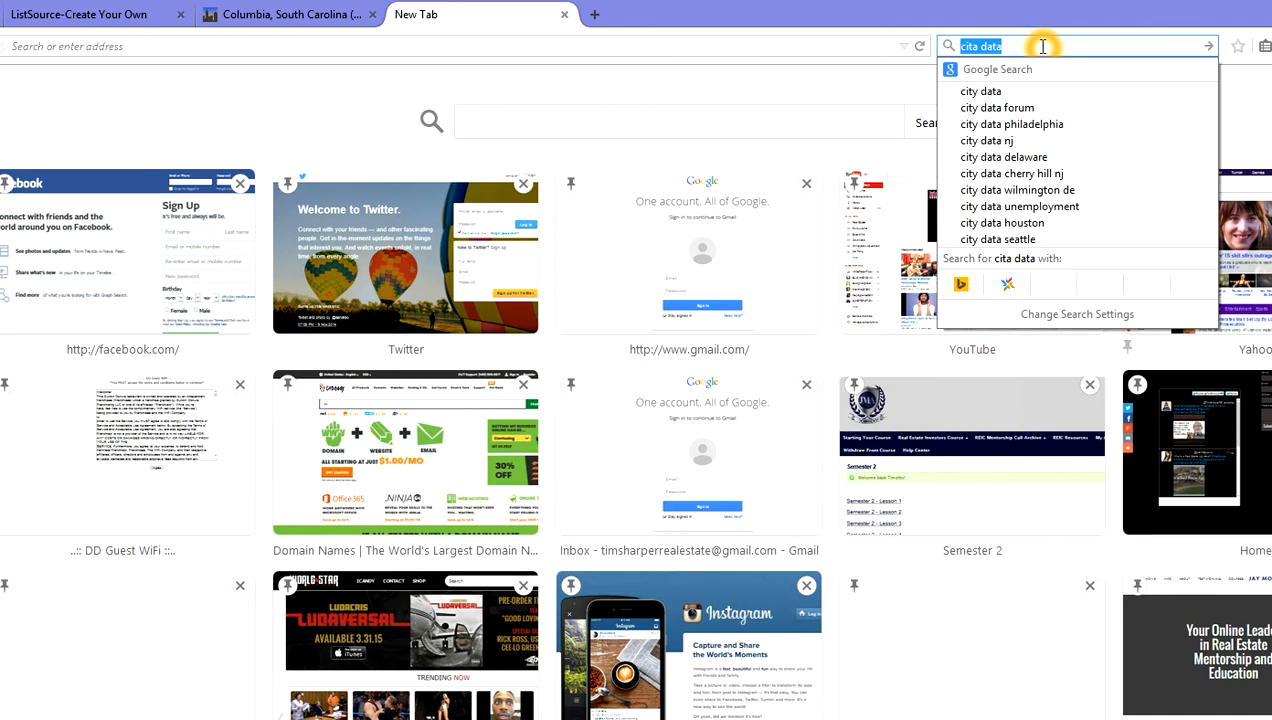
key("Return")
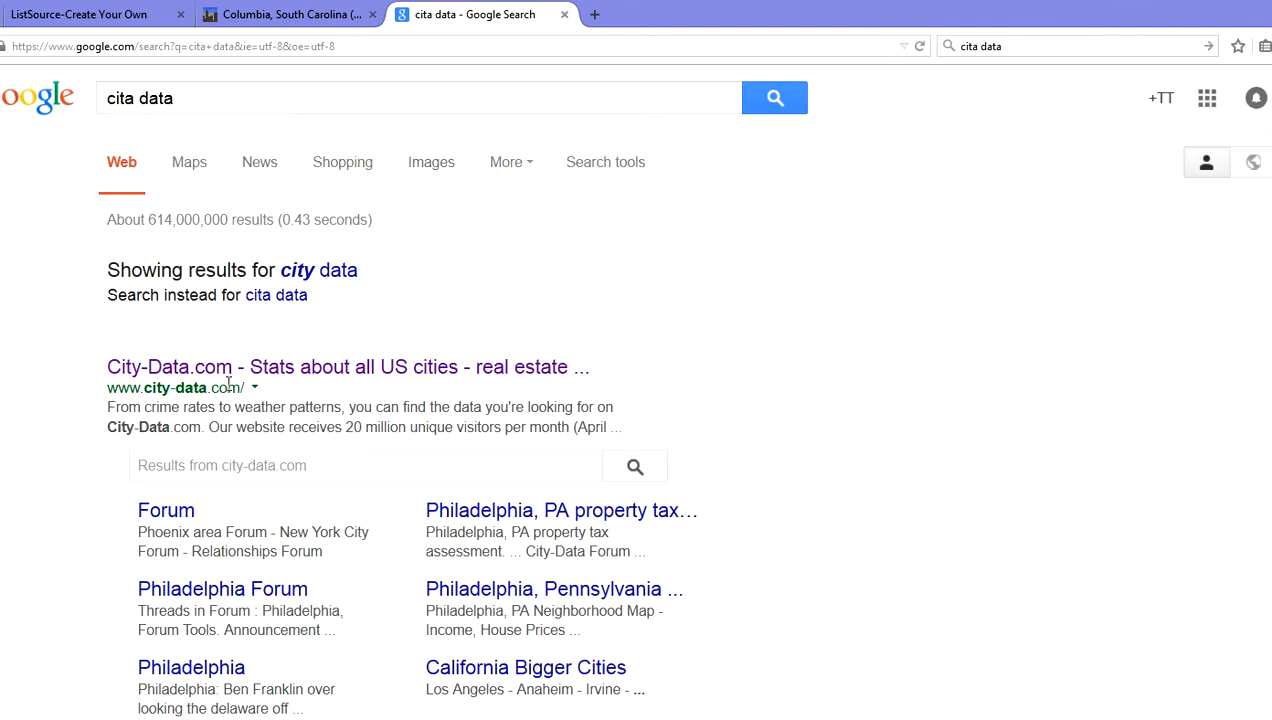
left_click(216, 310)
left_click(369, 375)
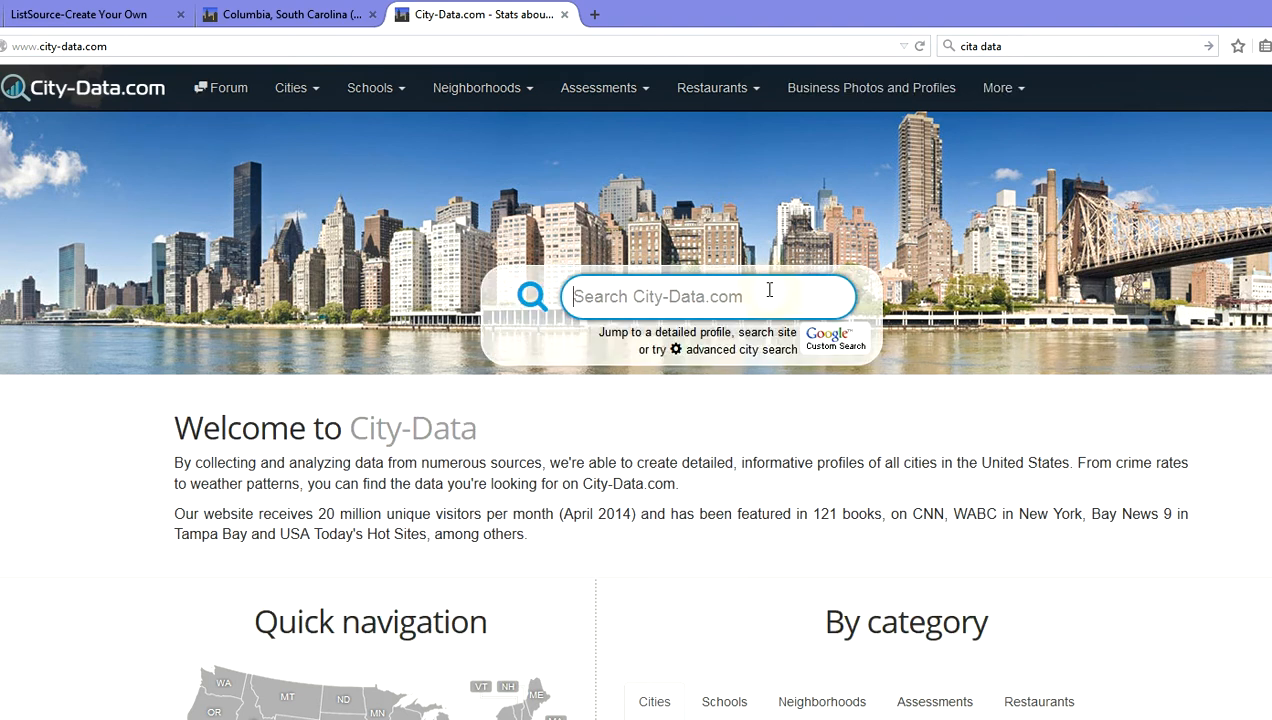
- Search City-Data.com for "columbia SC" to open the Columbia, South Carolina profile
left_click(769, 291)
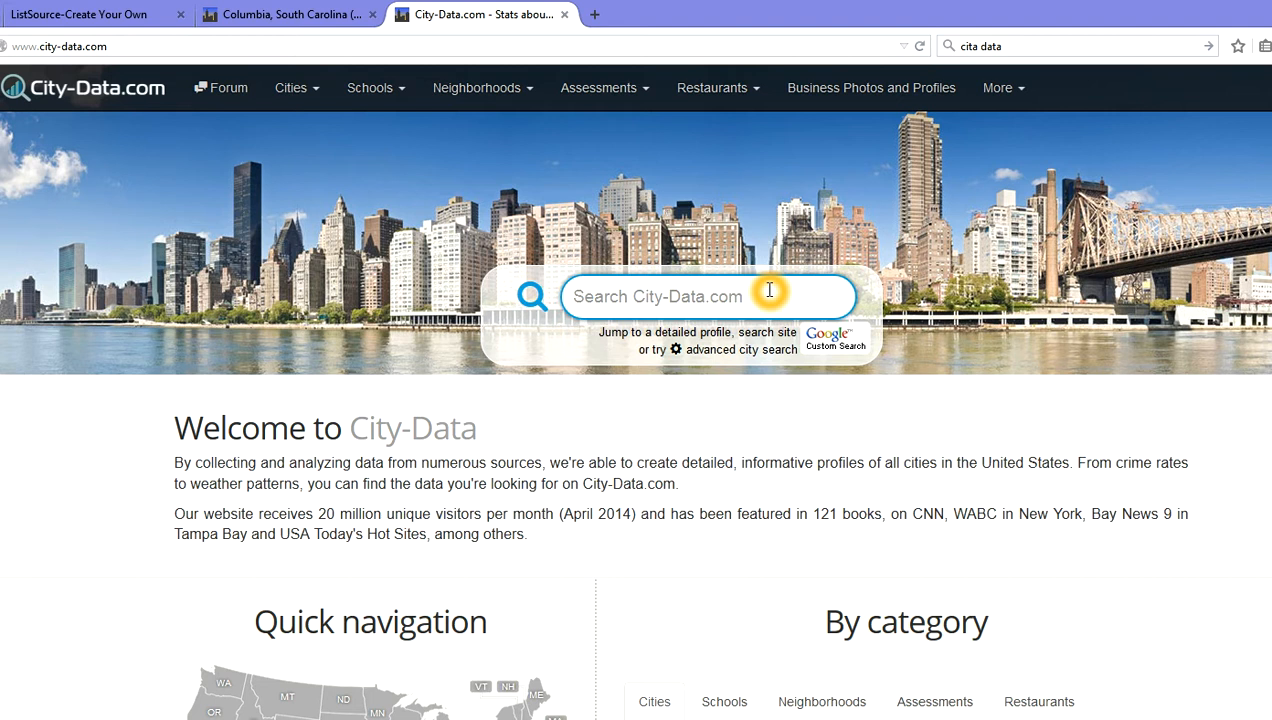
type("c")
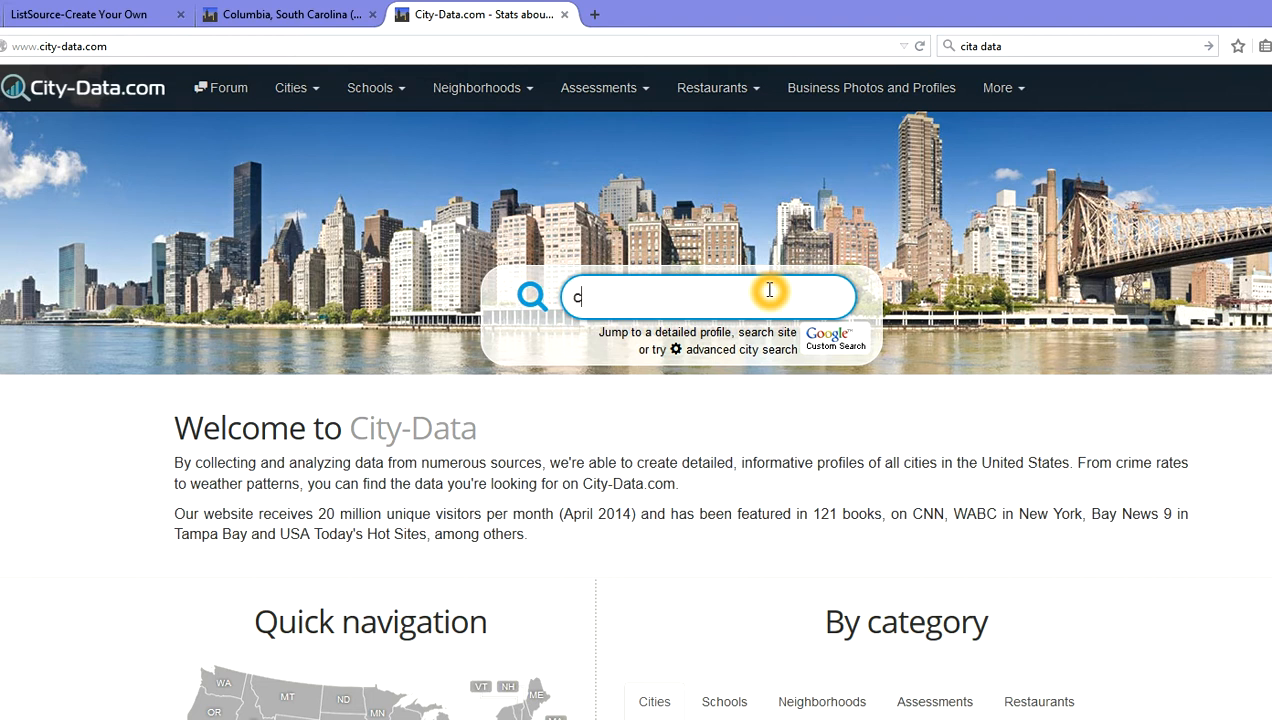
type("olumbia SC")
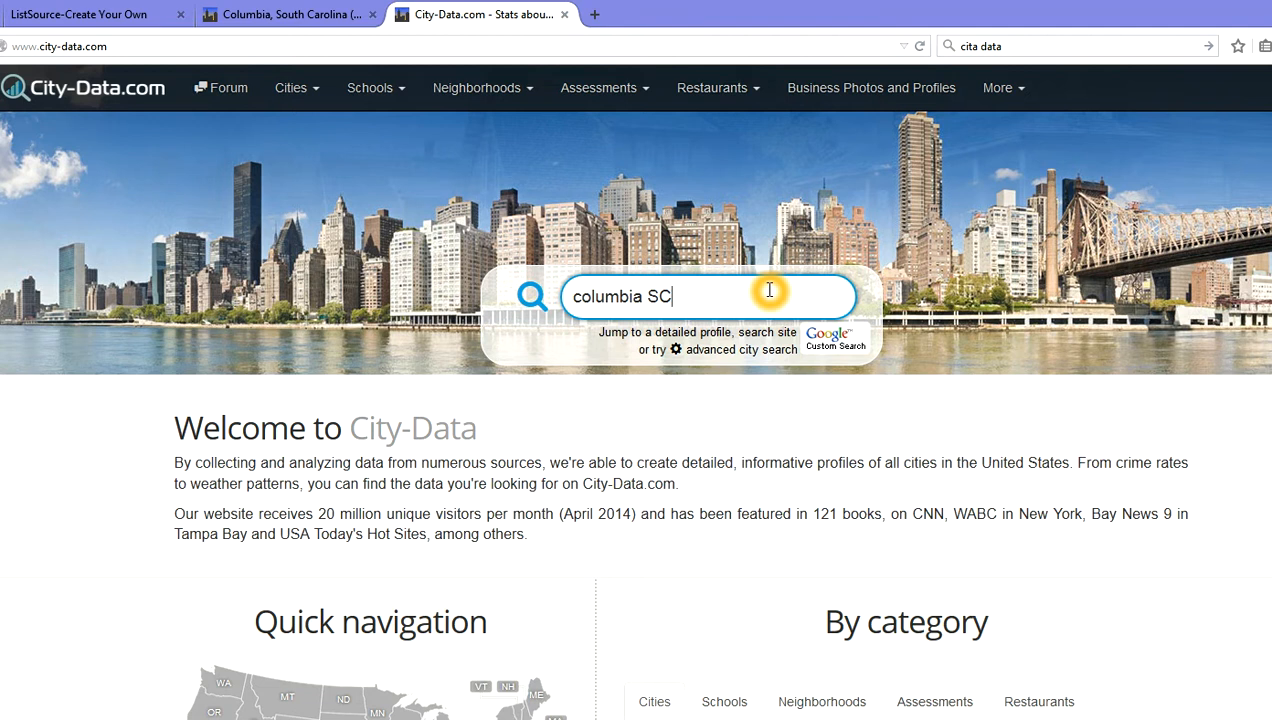
key("Return")
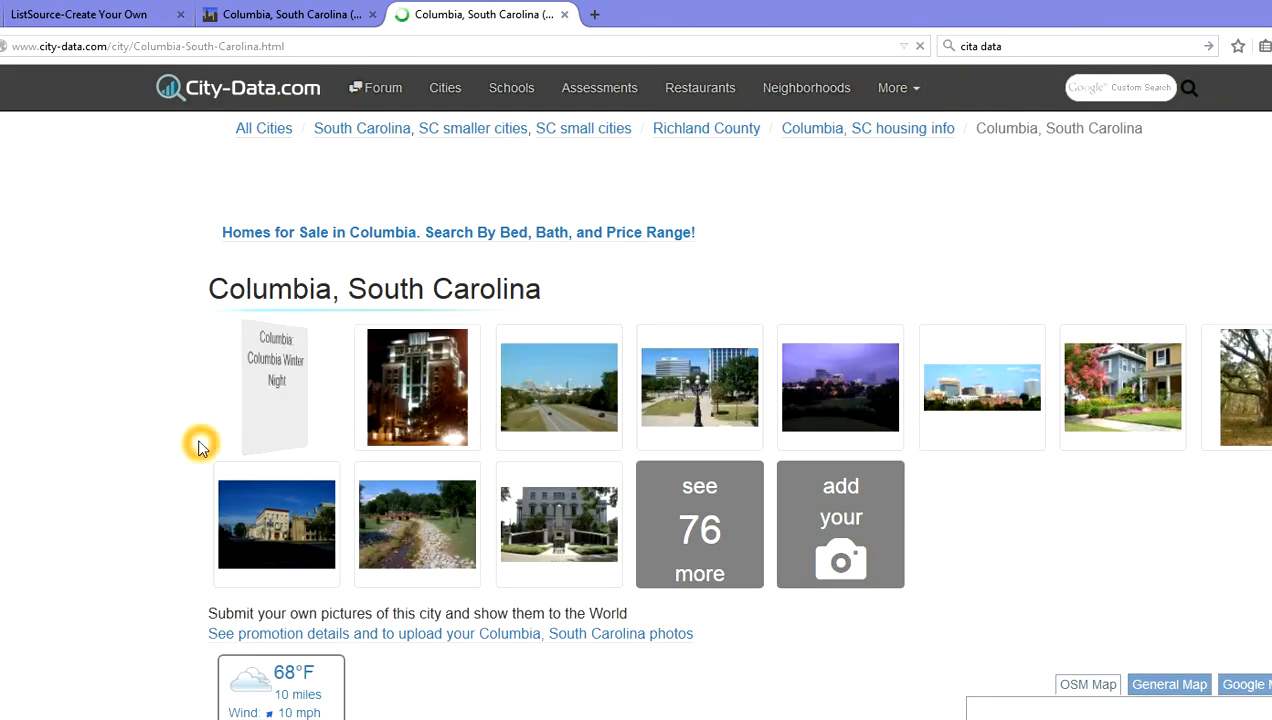
- Examine the Columbia profile's population figures and its list of zip codes
scroll(199, 435, "down", 3)
scroll(199, 447, "down", 3)
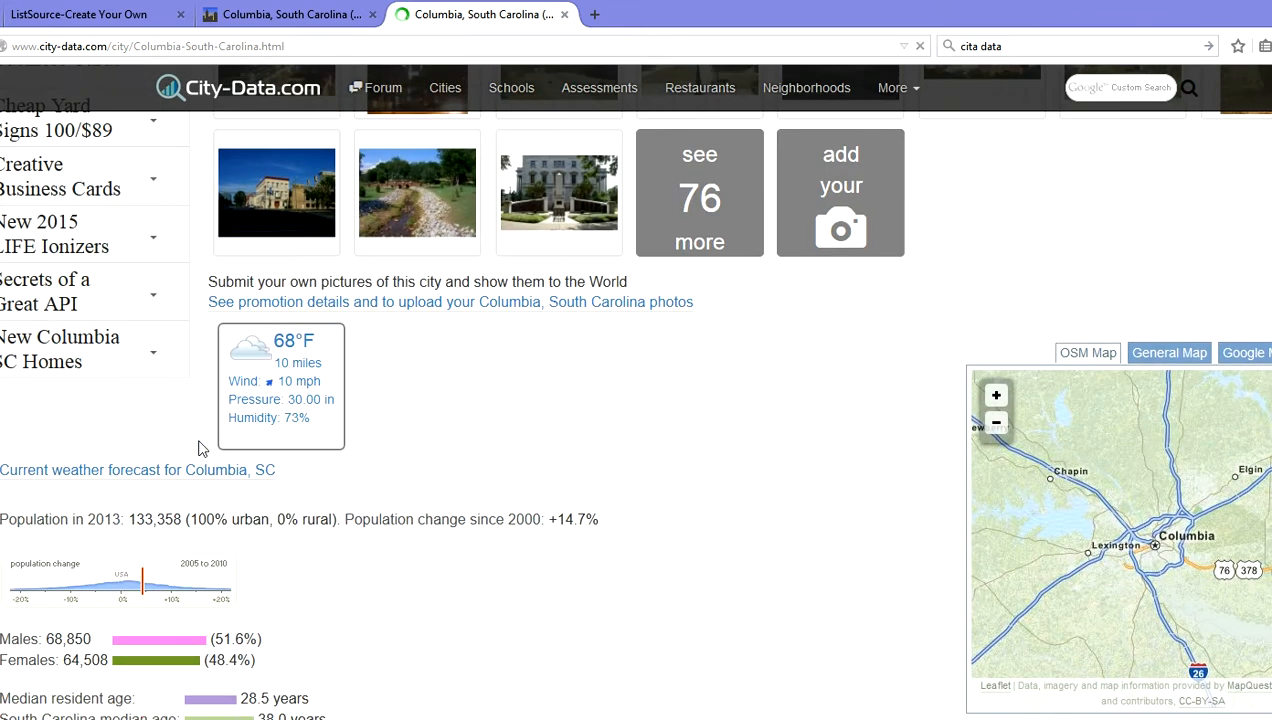
scroll(199, 447, "down", 1)
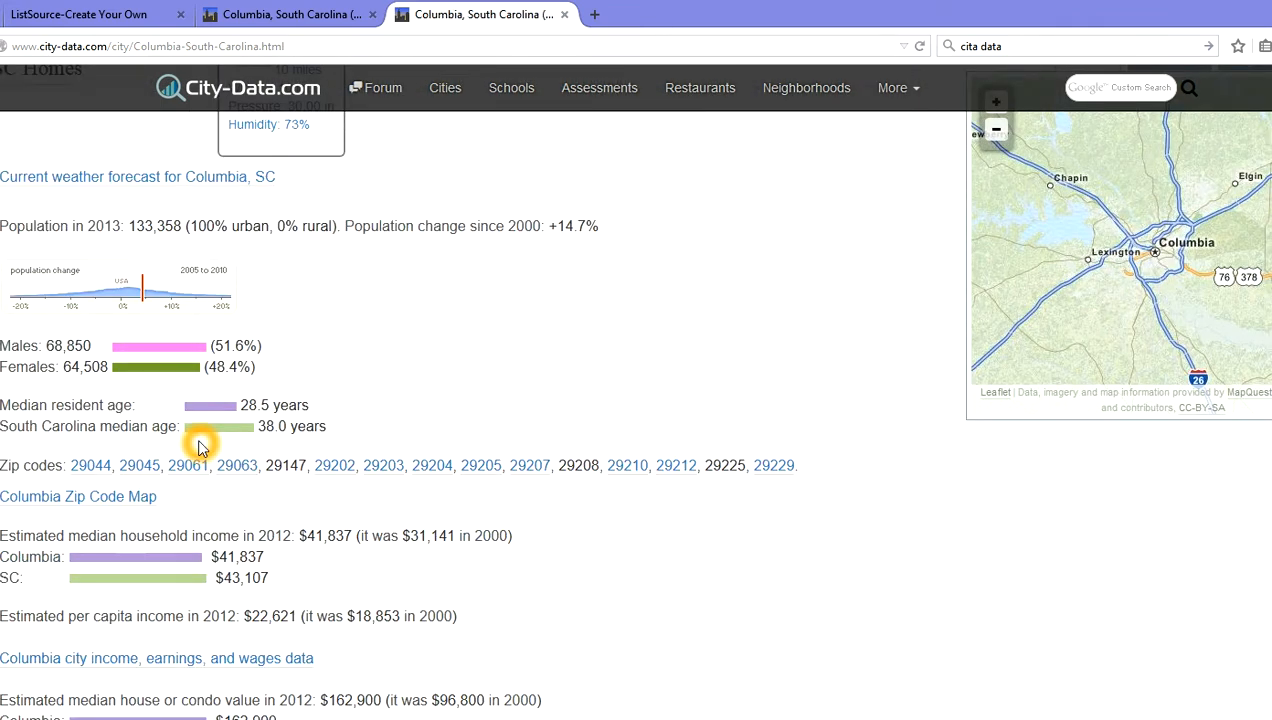
left_click(368, 433)
left_click(268, 457)
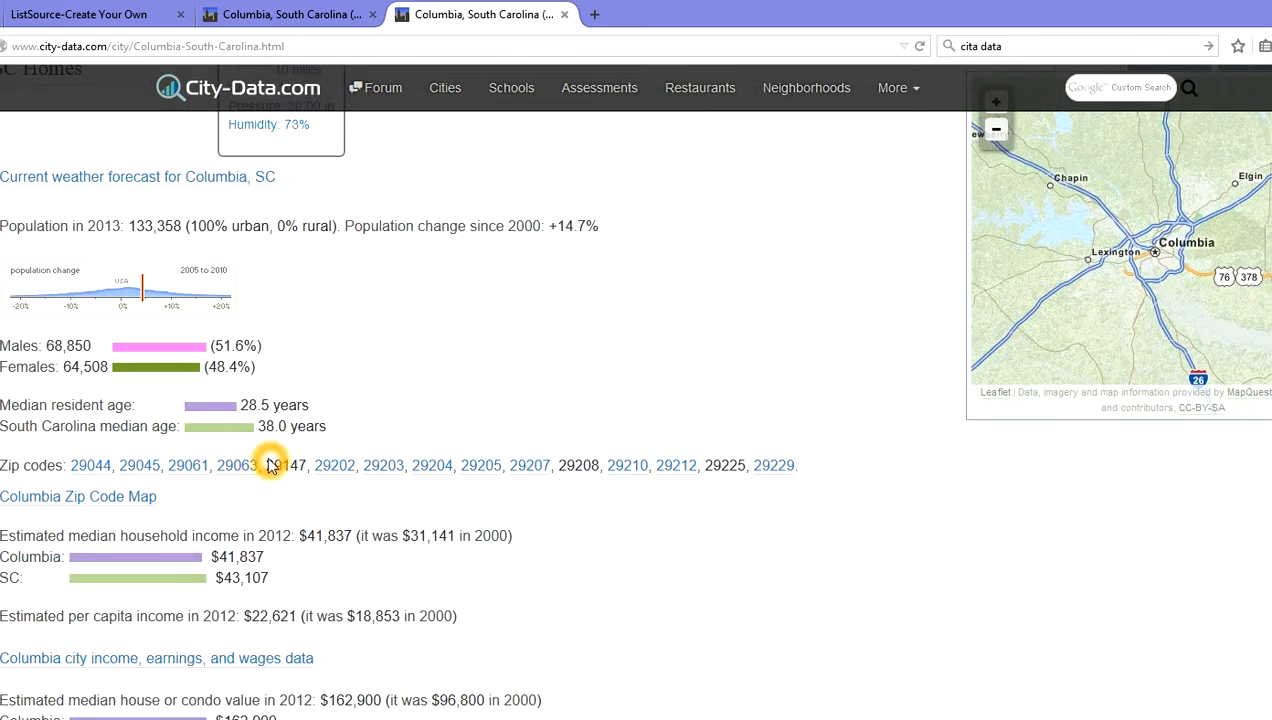
left_click(16, 452)
left_click(60, 456)
left_click(36, 467)
left_click(122, 473)
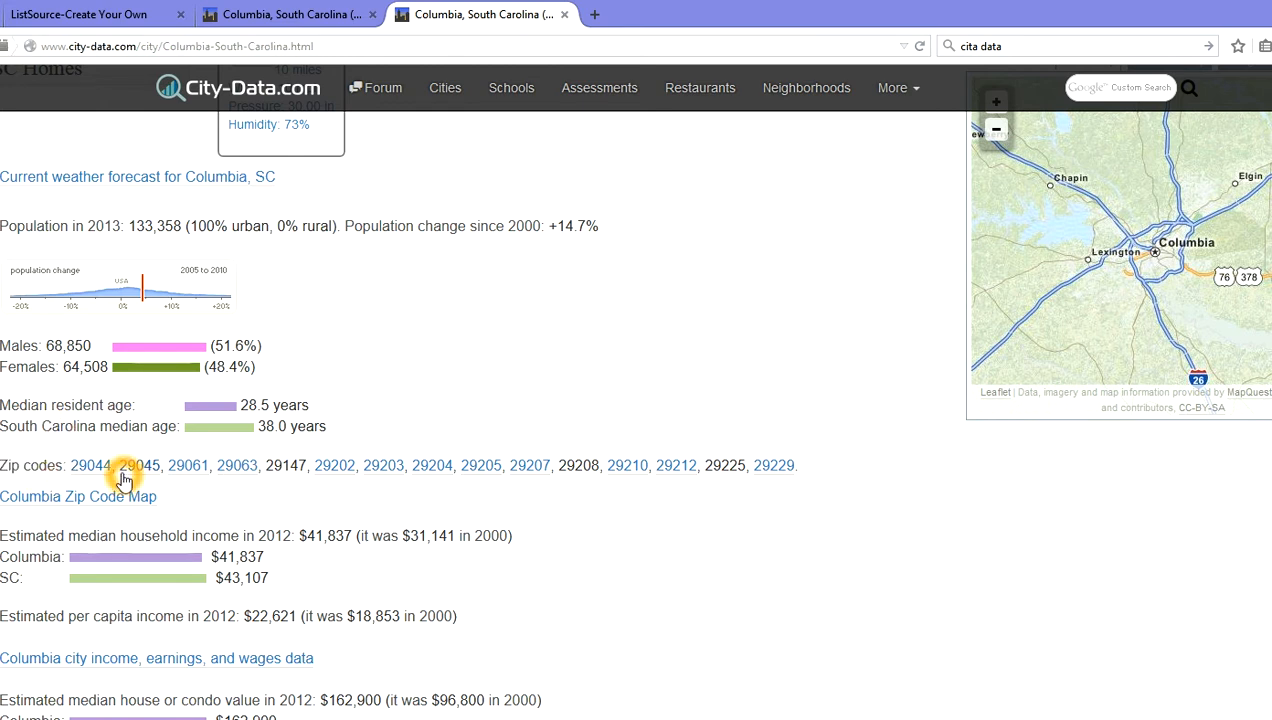
left_click(120, 477)
left_click(552, 479)
left_click(545, 500)
- Examine the median household income map, focusing closer on central Columbia and its surroundings
scroll(545, 505, "down", 10)
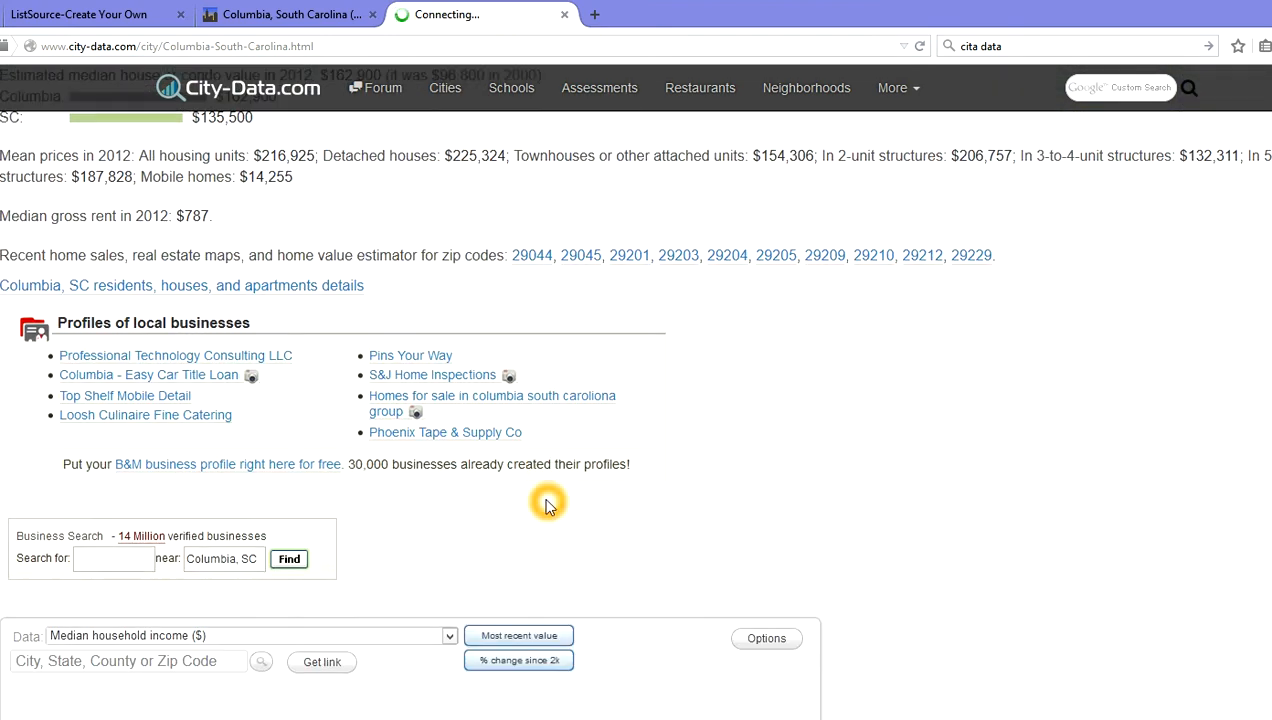
scroll(545, 505, "down", 2)
left_click(547, 498)
scroll(547, 498, "down", 2)
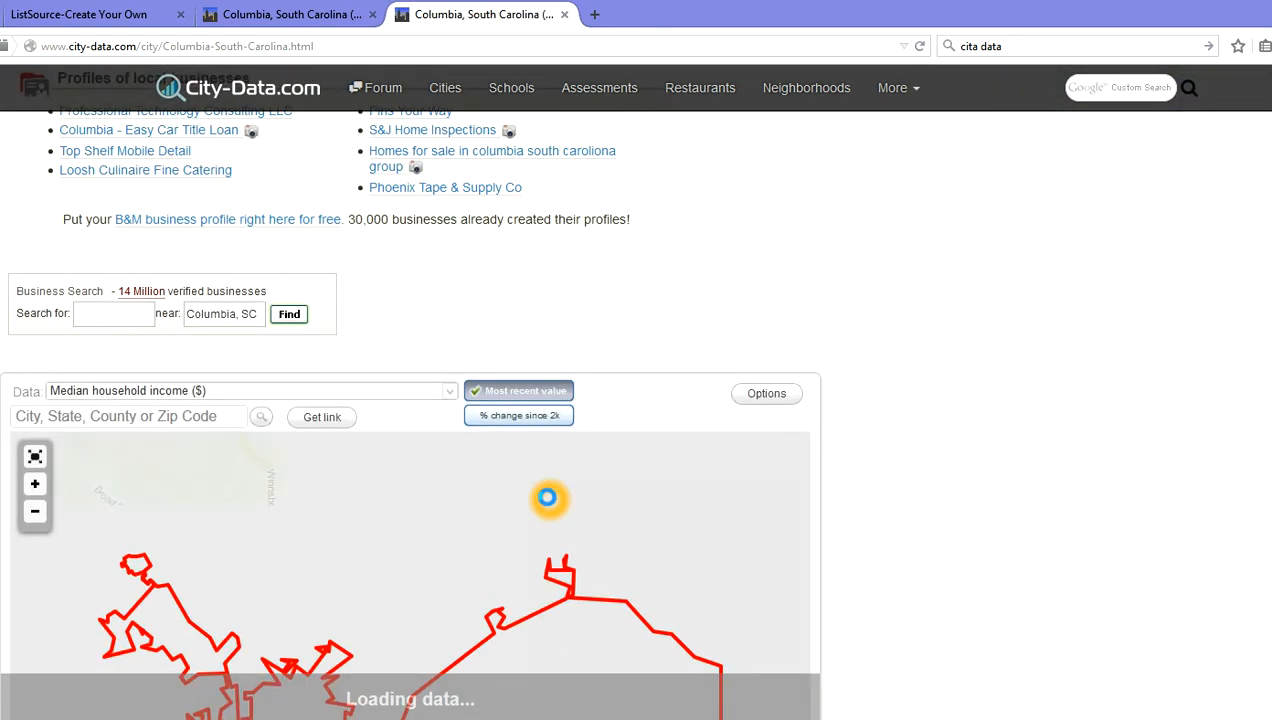
scroll(838, 507, "down", 3)
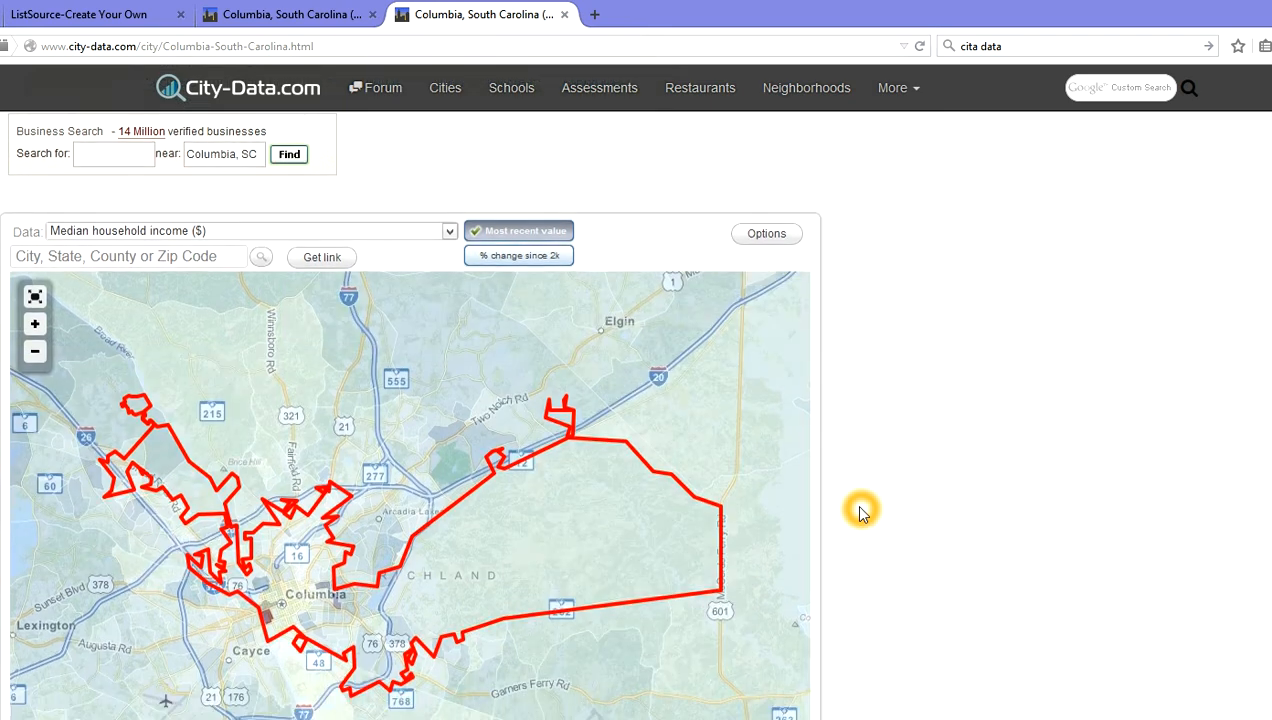
scroll(862, 512, "down", 3)
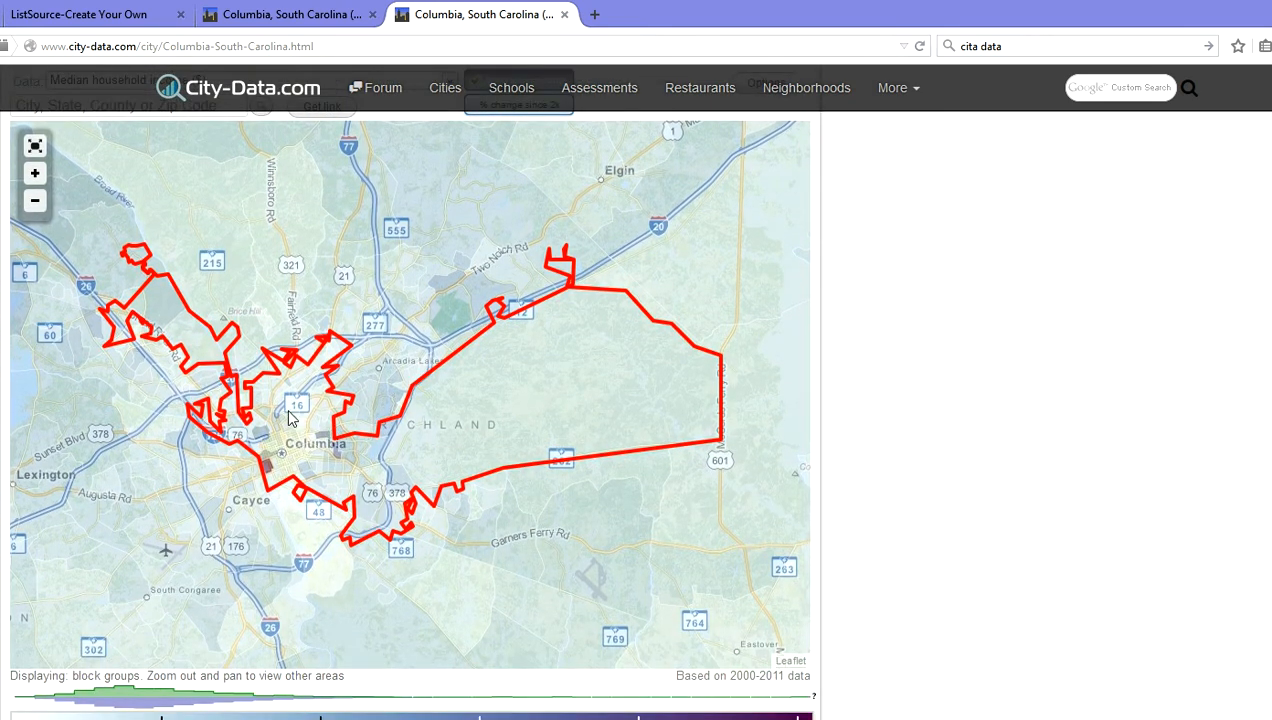
left_click(35, 175)
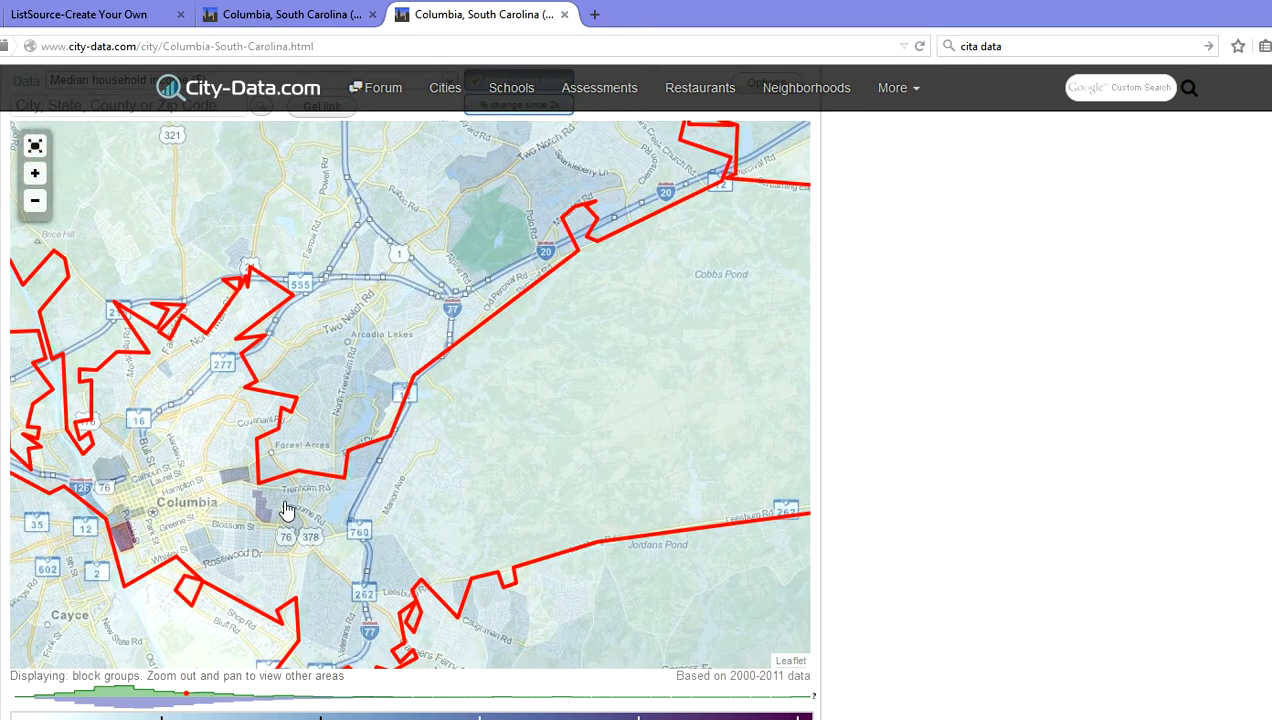
left_click(205, 519)
left_click_drag(264, 514, 500, 487)
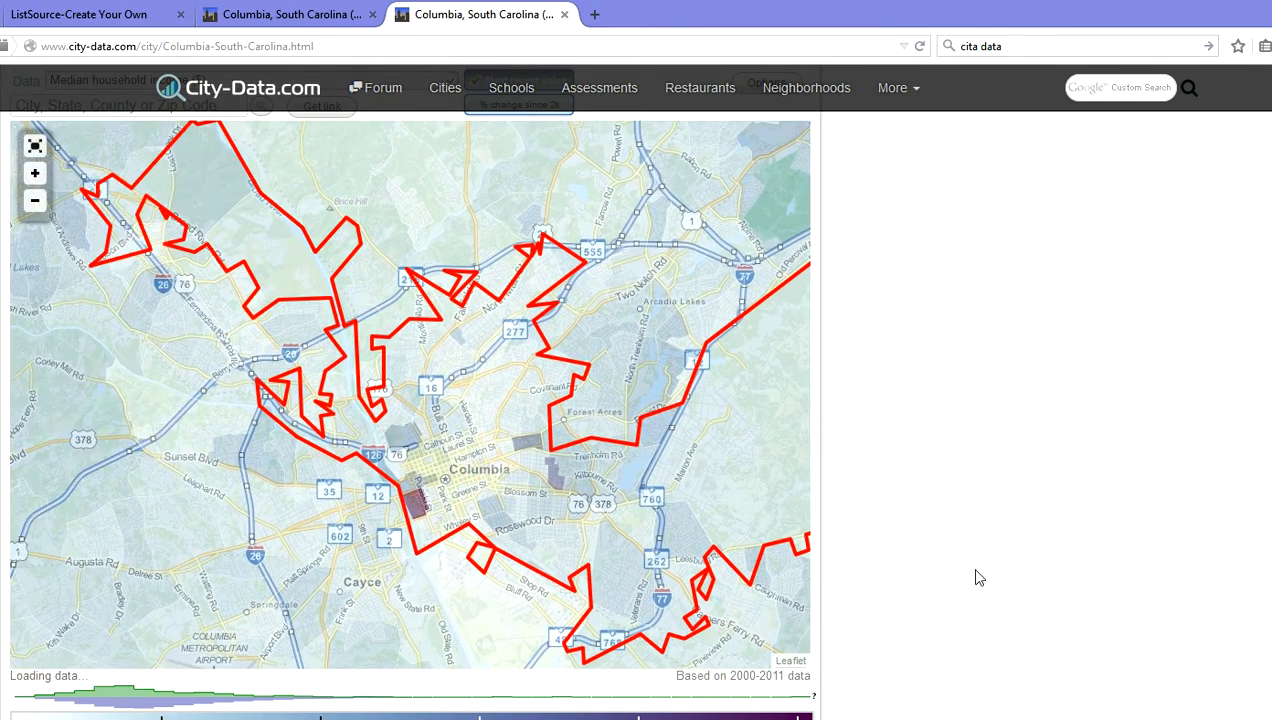
scroll(893, 580, "up", 2)
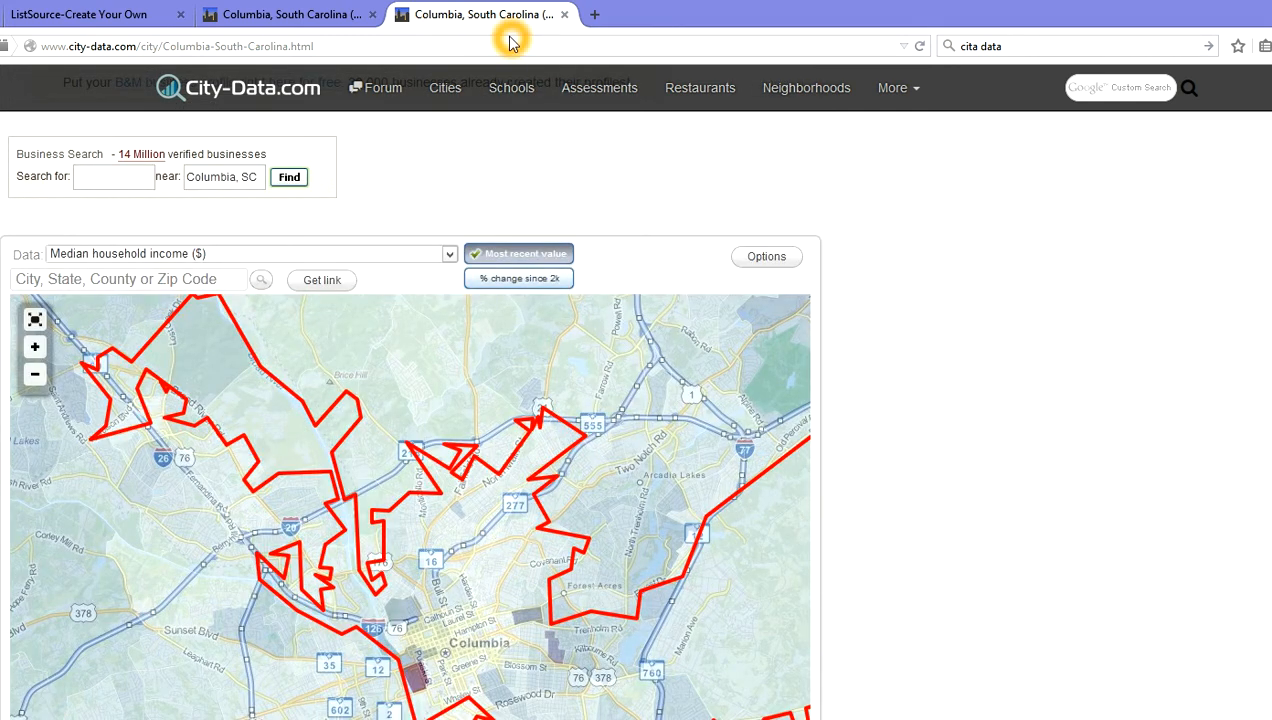
- Copy the zip codes 29203, 29204, 29205, 29207 from the Columbia profile's zip code list
scroll(497, 250, "up", 10)
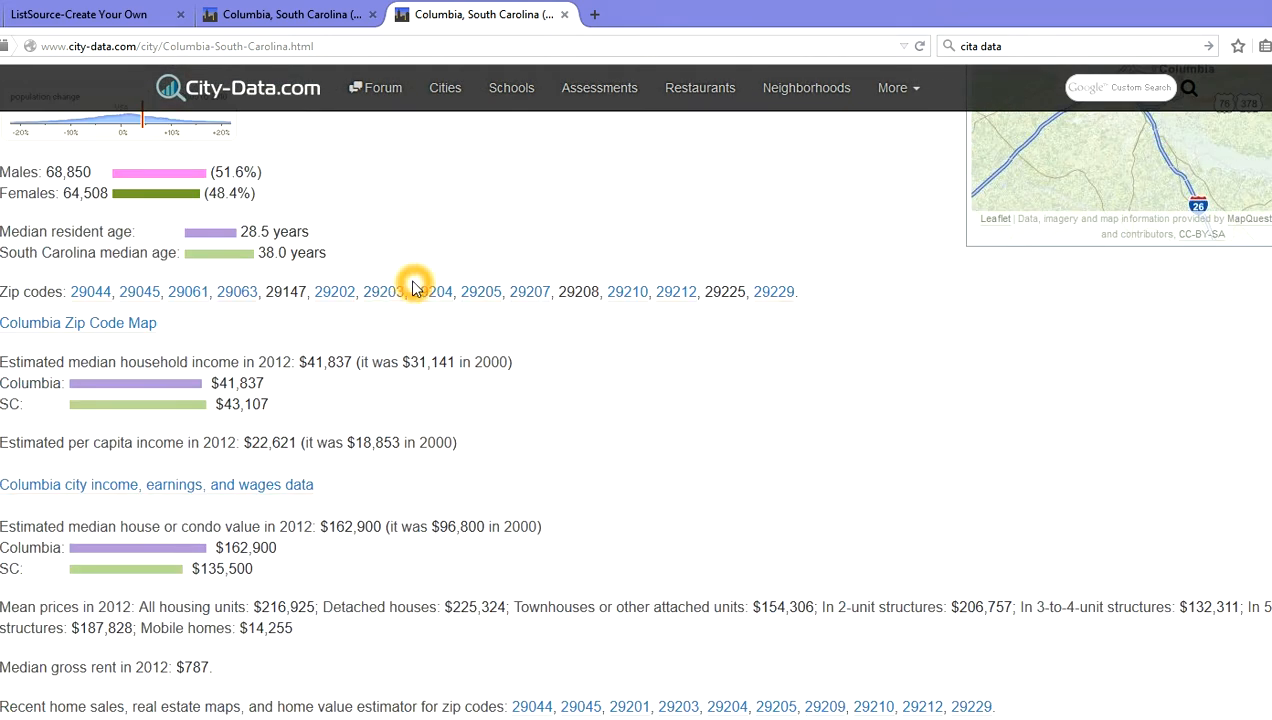
left_click_drag(366, 301, 549, 307)
key("ctrl+c")
right_click(550, 303)
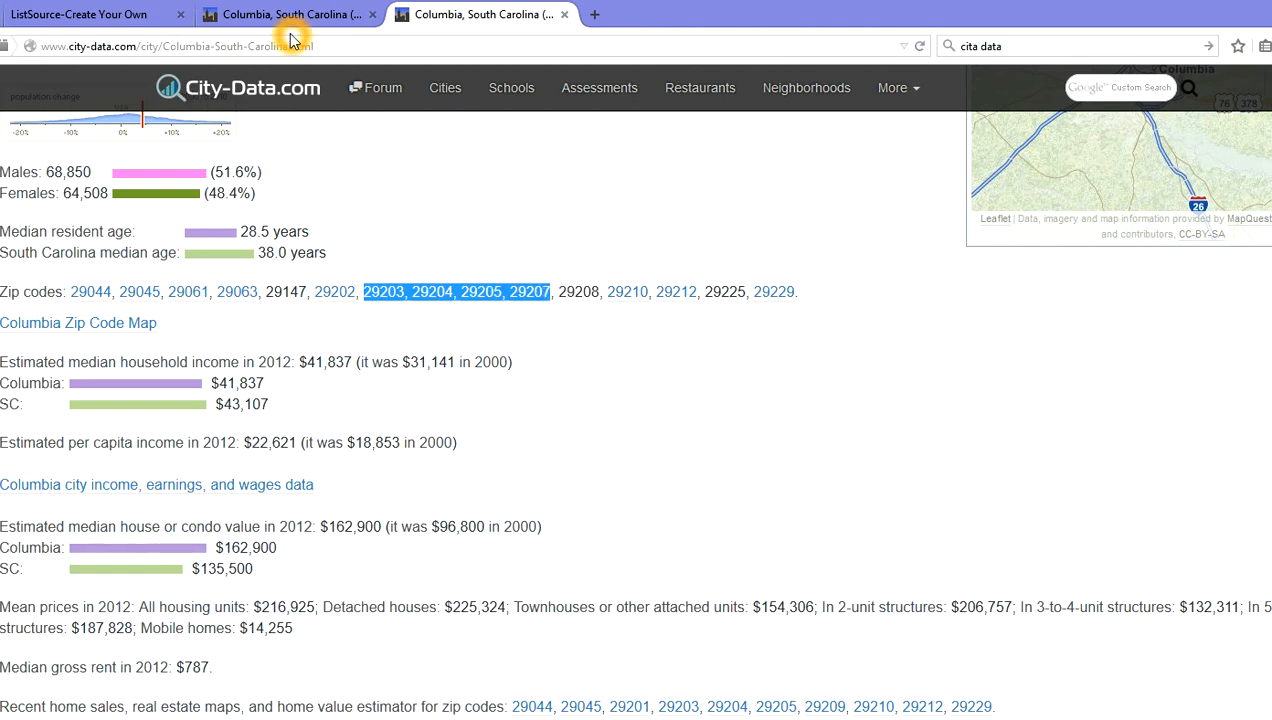
- Switch to the ListSource list builder and choose ZIP Code as the geography criterion
left_click(110, 16)
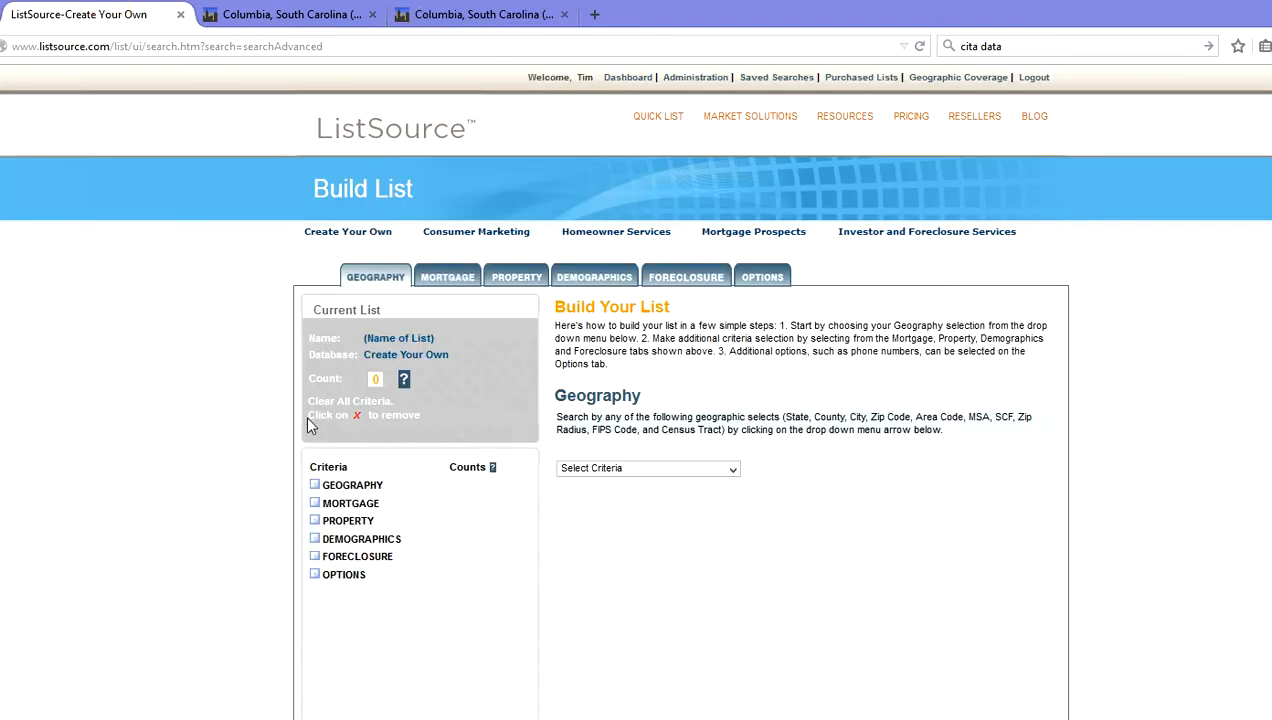
scroll(518, 542, "down", 3)
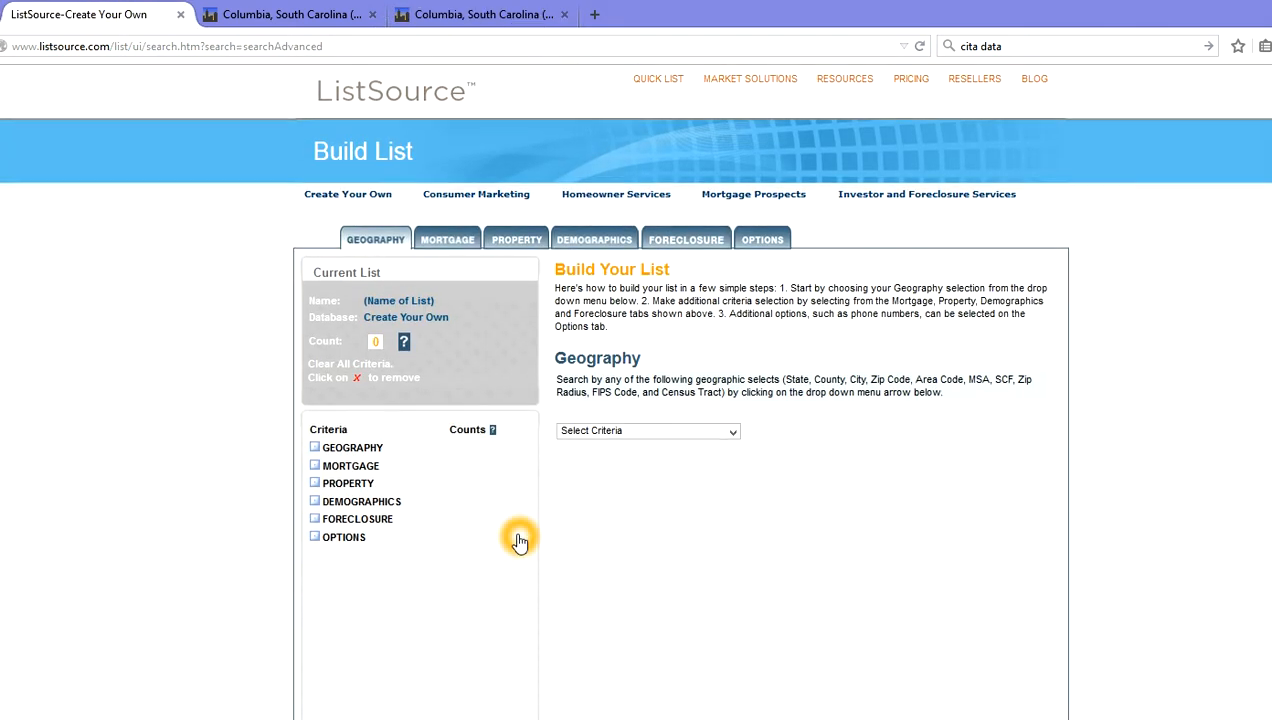
scroll(518, 540, "up", 2)
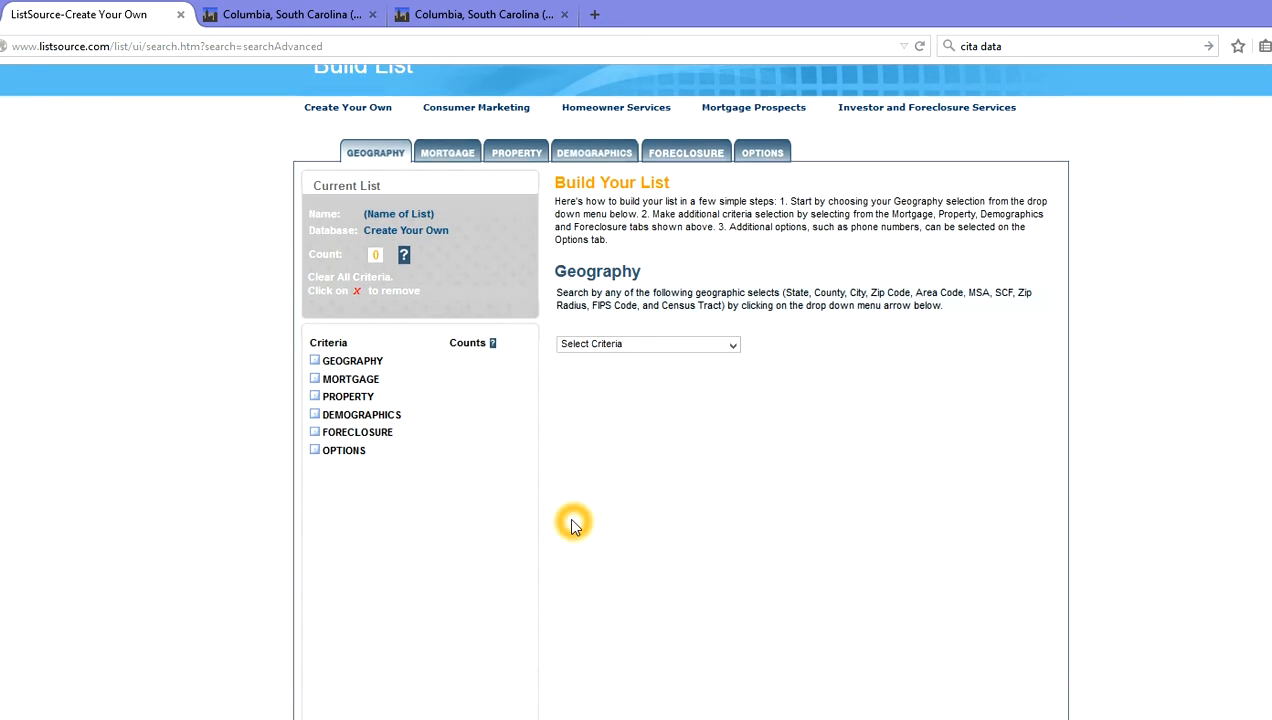
scroll(567, 516, "down", 2)
left_click(734, 315)
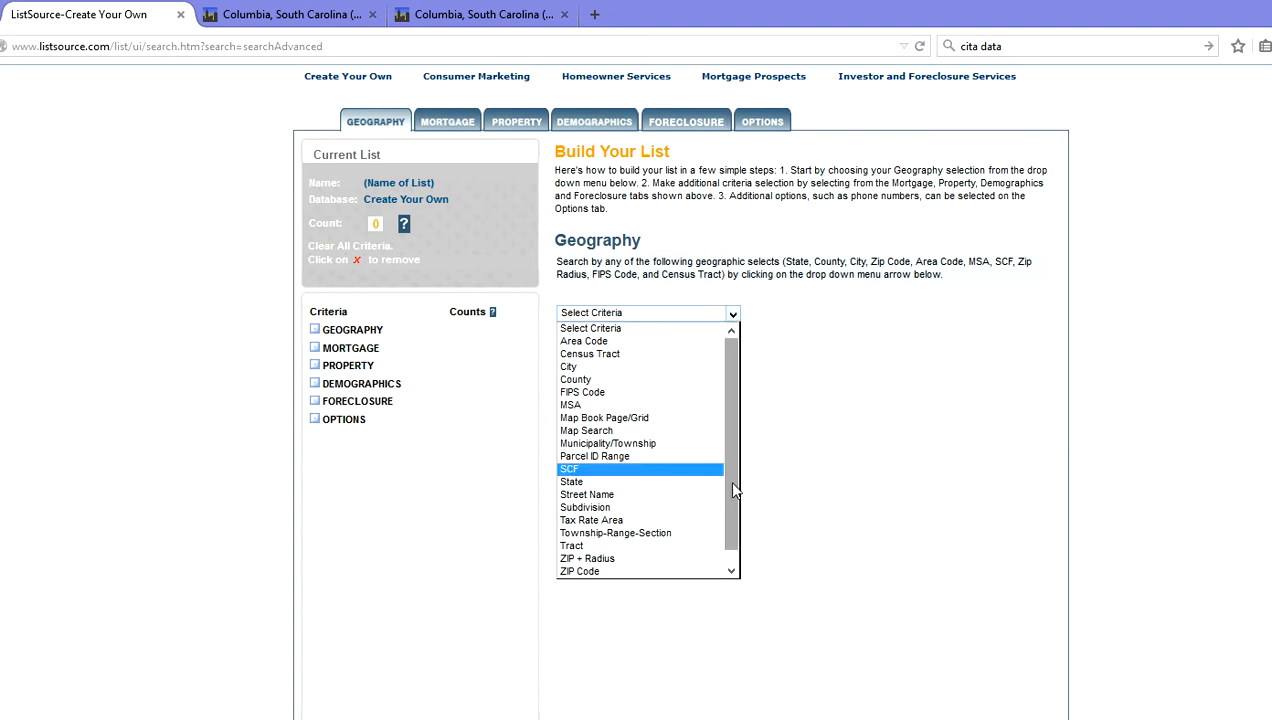
left_click(629, 571)
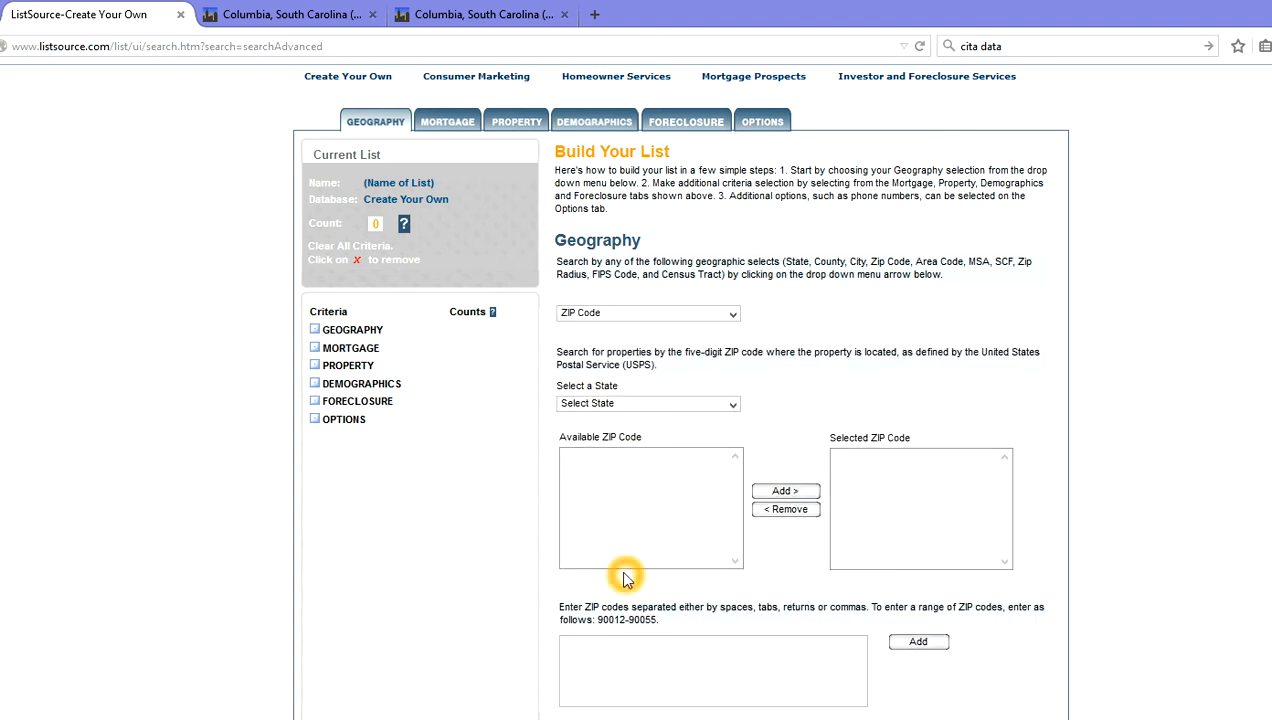
- Set the state for the ZIP code search to South Carolina
scroll(528, 518, "down", 1)
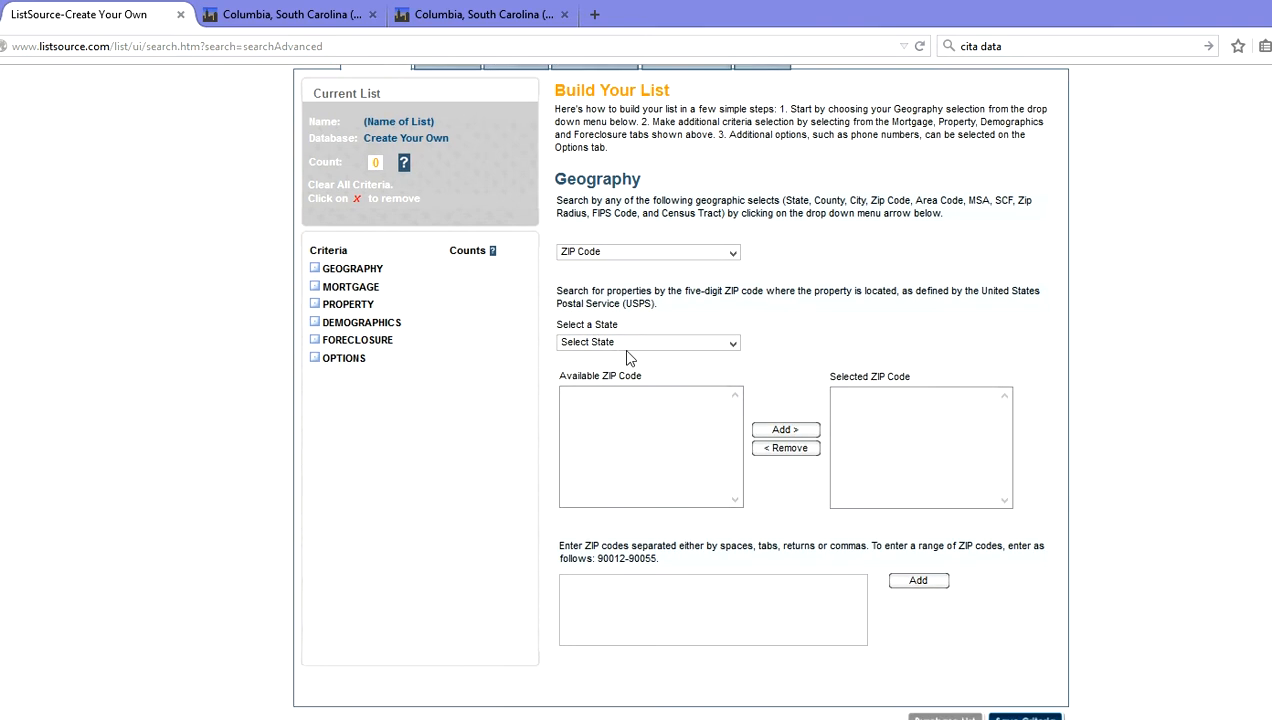
left_click(733, 343)
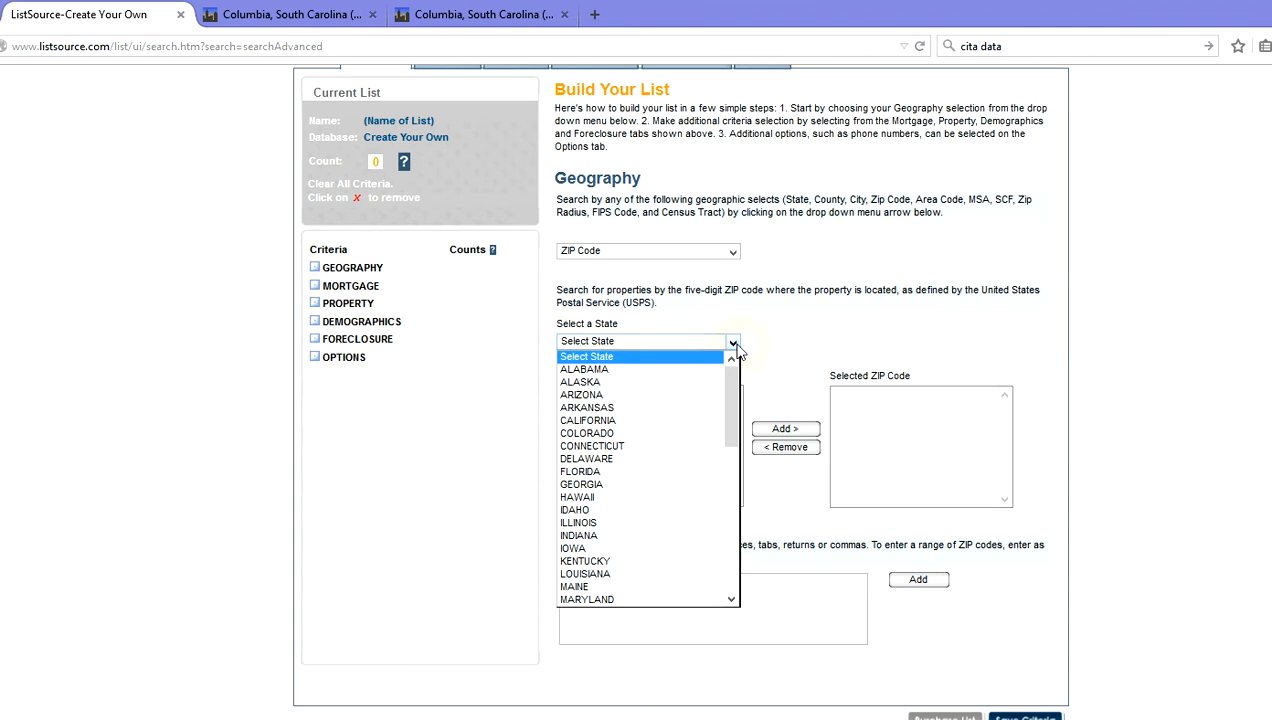
key("s")
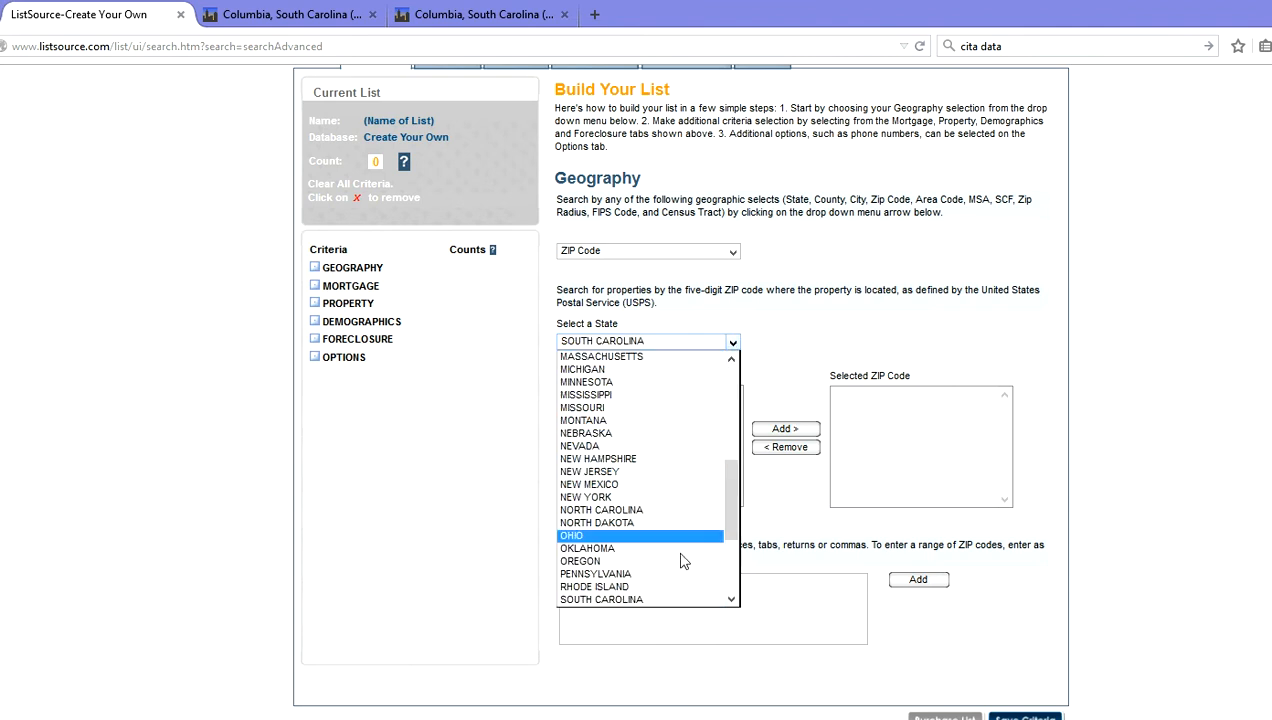
left_click(669, 600)
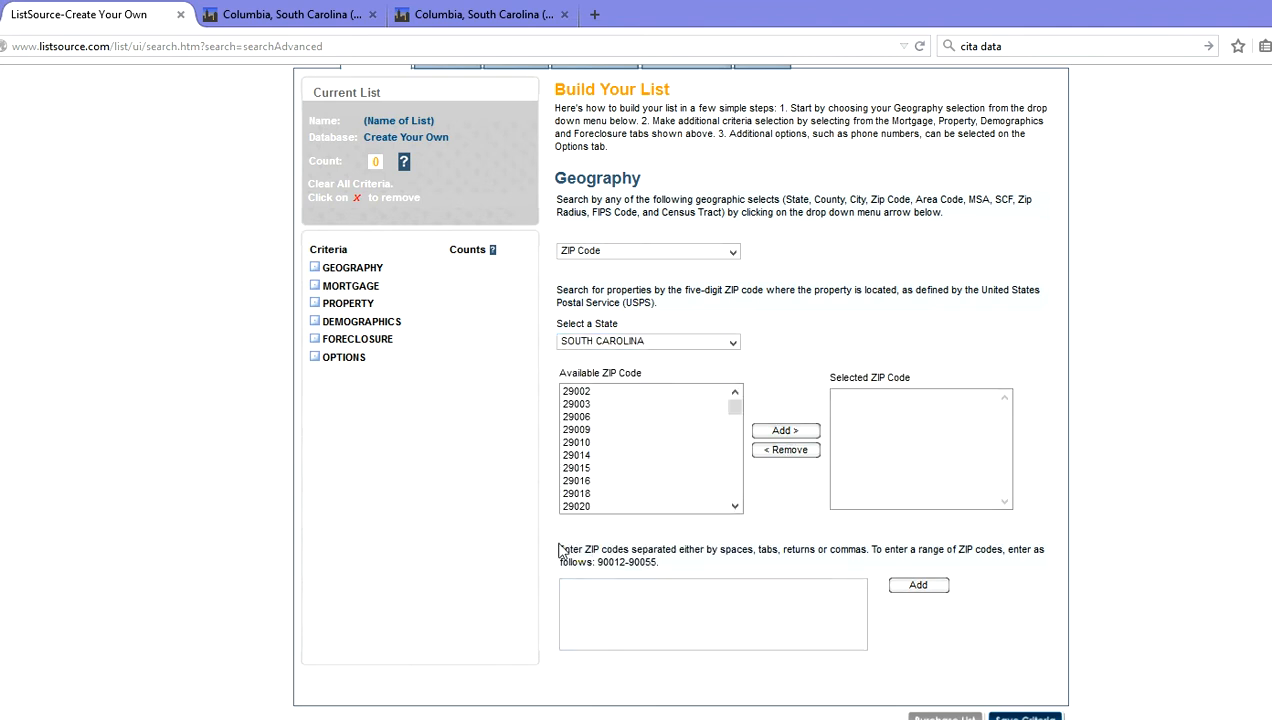
- Paste the copied codes 29203, 29204, 29205, 29207 into the ZIP code entry box
left_click(662, 598)
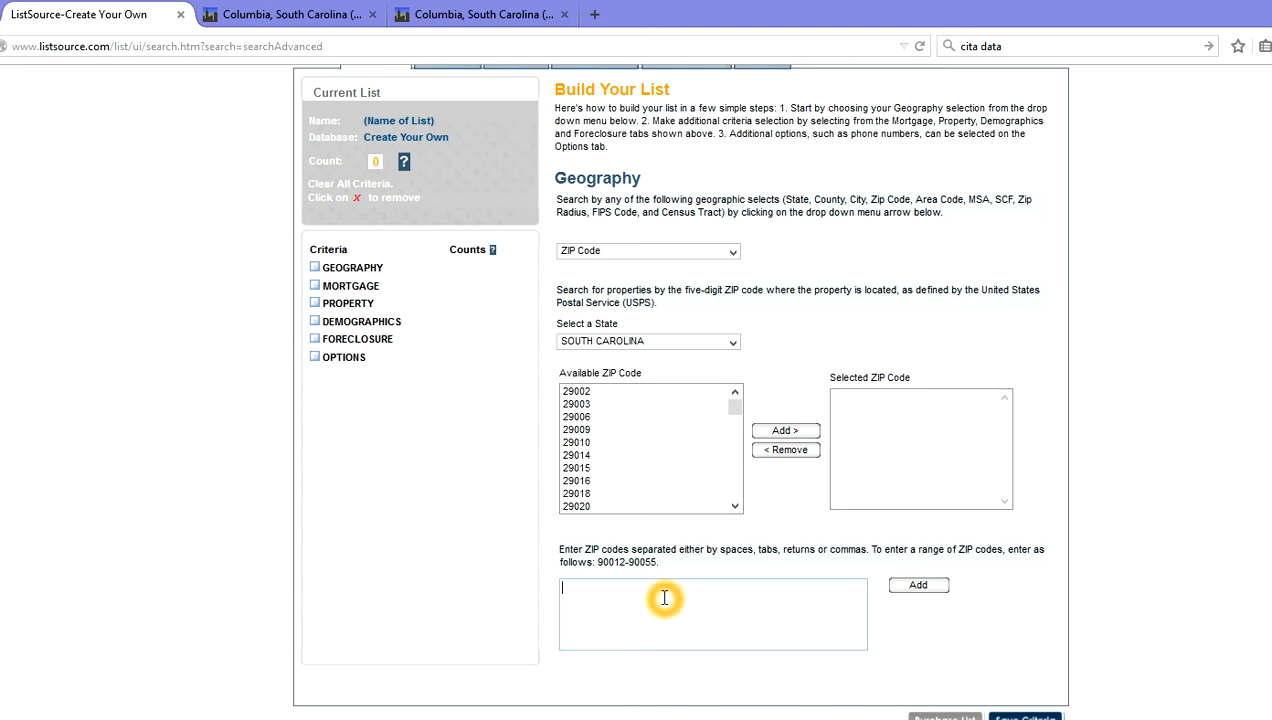
right_click(664, 598)
left_click(698, 678)
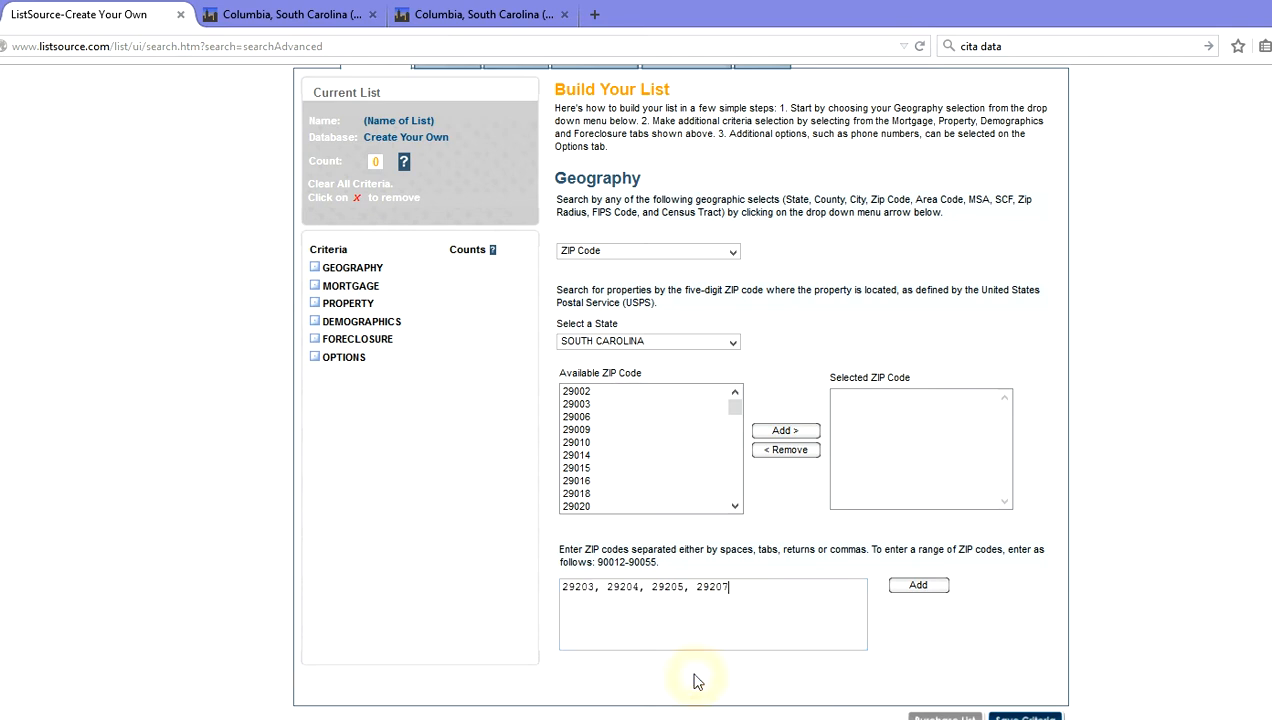
- Try to add the pasted ZIP codes to the selected ZIP codes
left_click(697, 569)
left_click(786, 432)
left_click(748, 368)
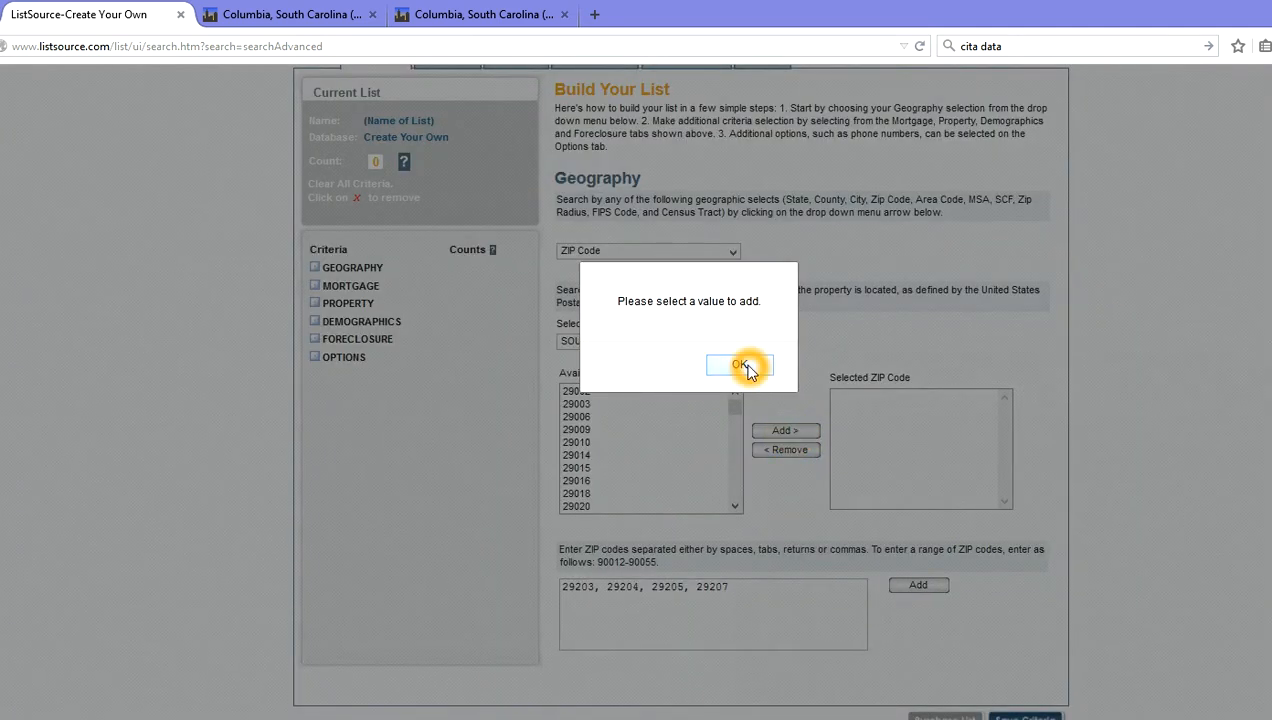
- Remove the commas between the entered ZIP codes so they are separated only by spaces
left_click(688, 588)
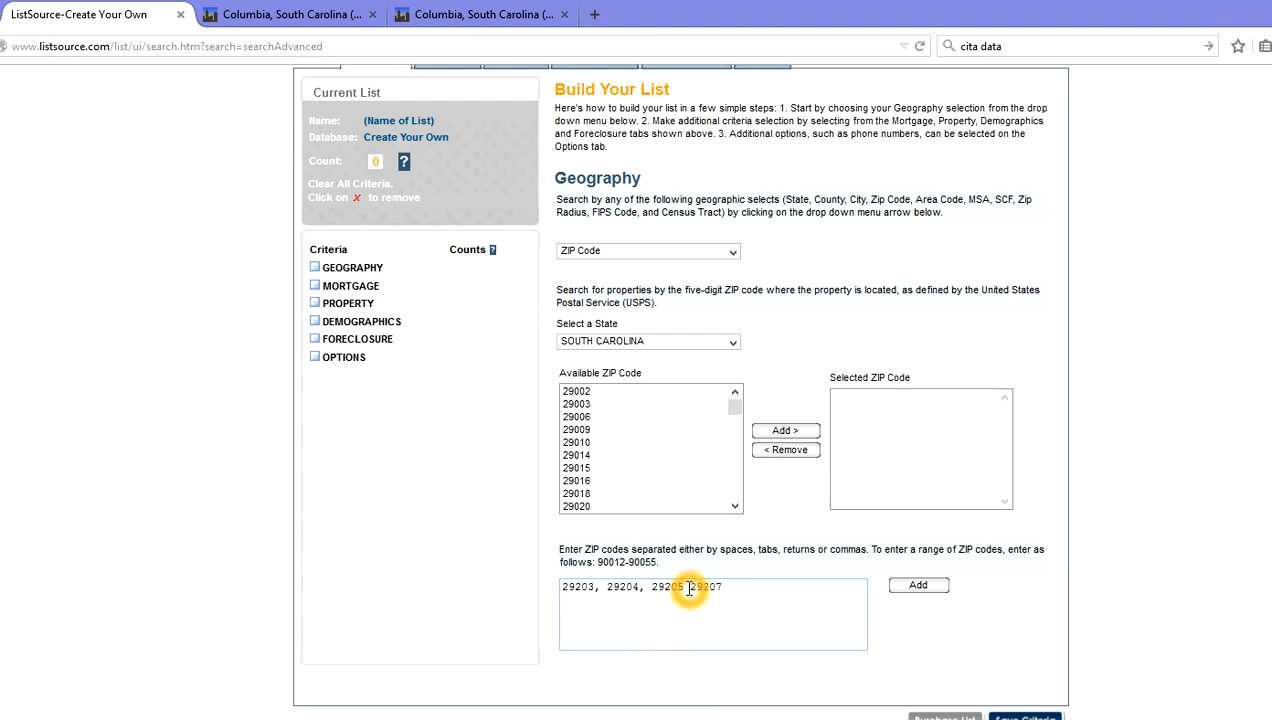
left_click(645, 587)
key("BackSpace")
left_click(596, 597)
key("BackSpace")
- Try to transfer the space-separated ZIP codes with the add control meant for the available ZIP code list
left_click(798, 433)
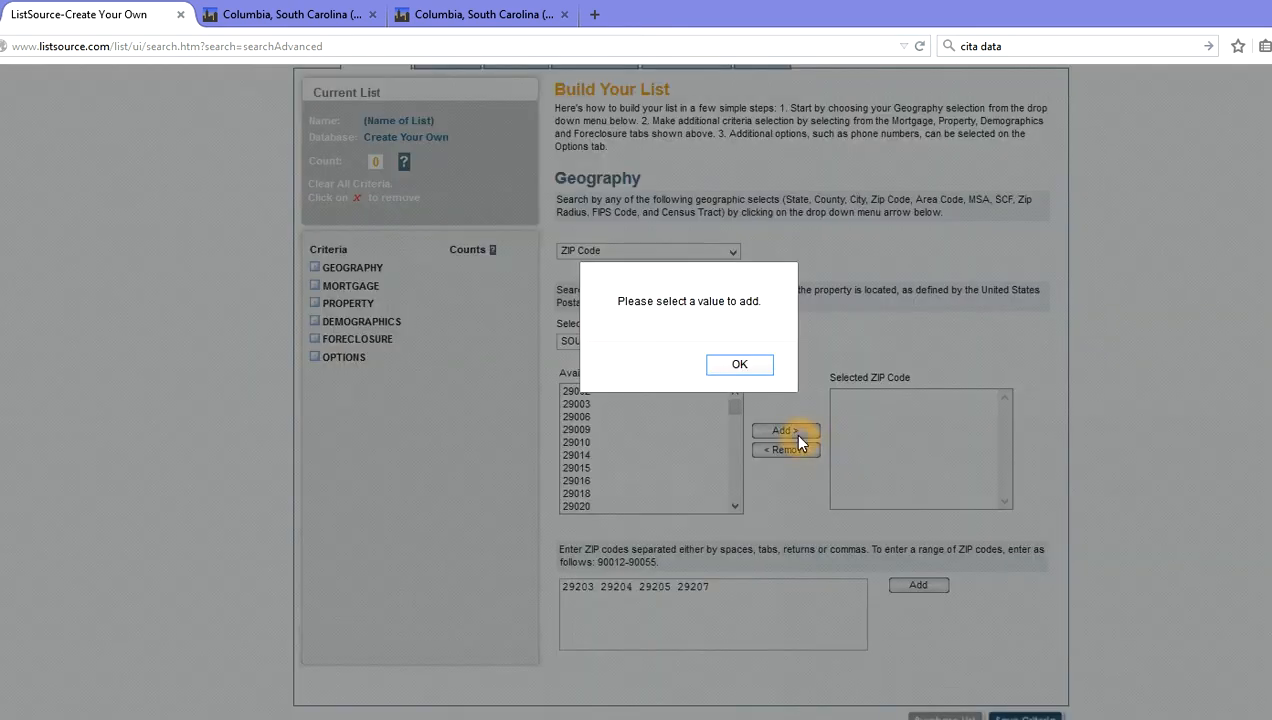
left_click(737, 364)
left_click(725, 577)
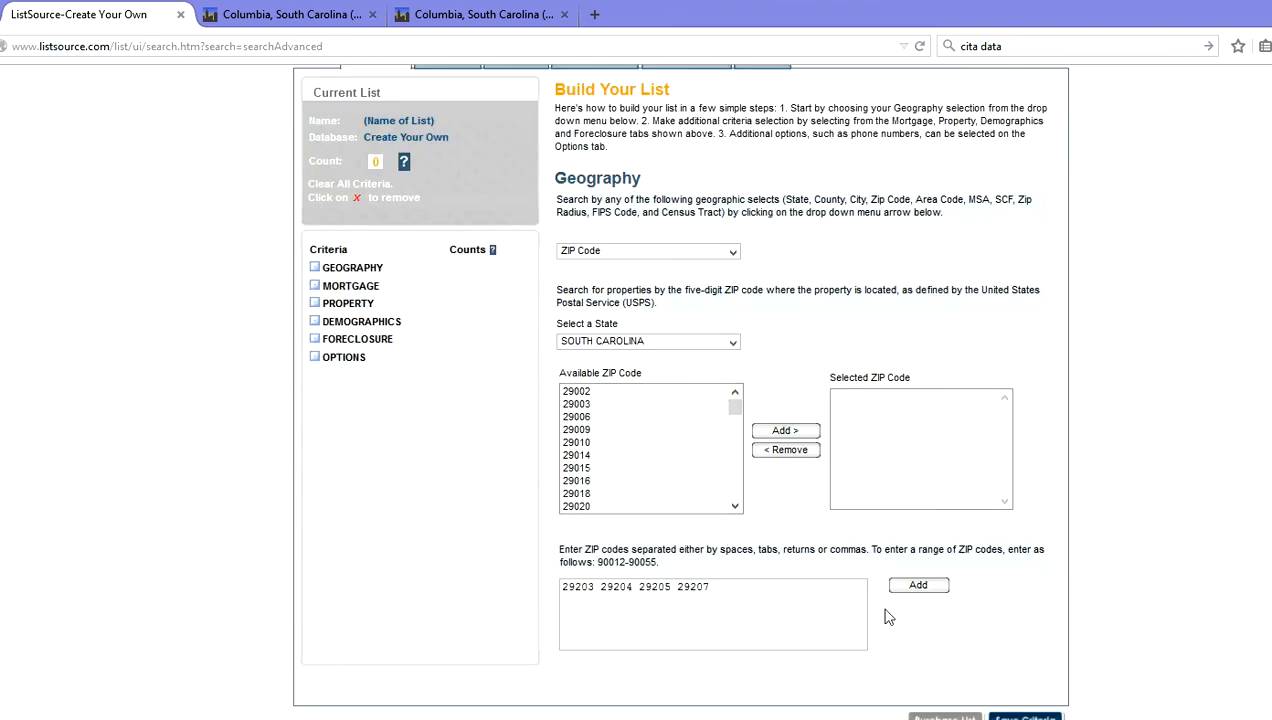
- Add the entered codes 29203, 29204, 29205 and 29207 to the selected ZIP codes
left_click(919, 591)
left_click(916, 589)
left_click(920, 592)
left_click(920, 592)
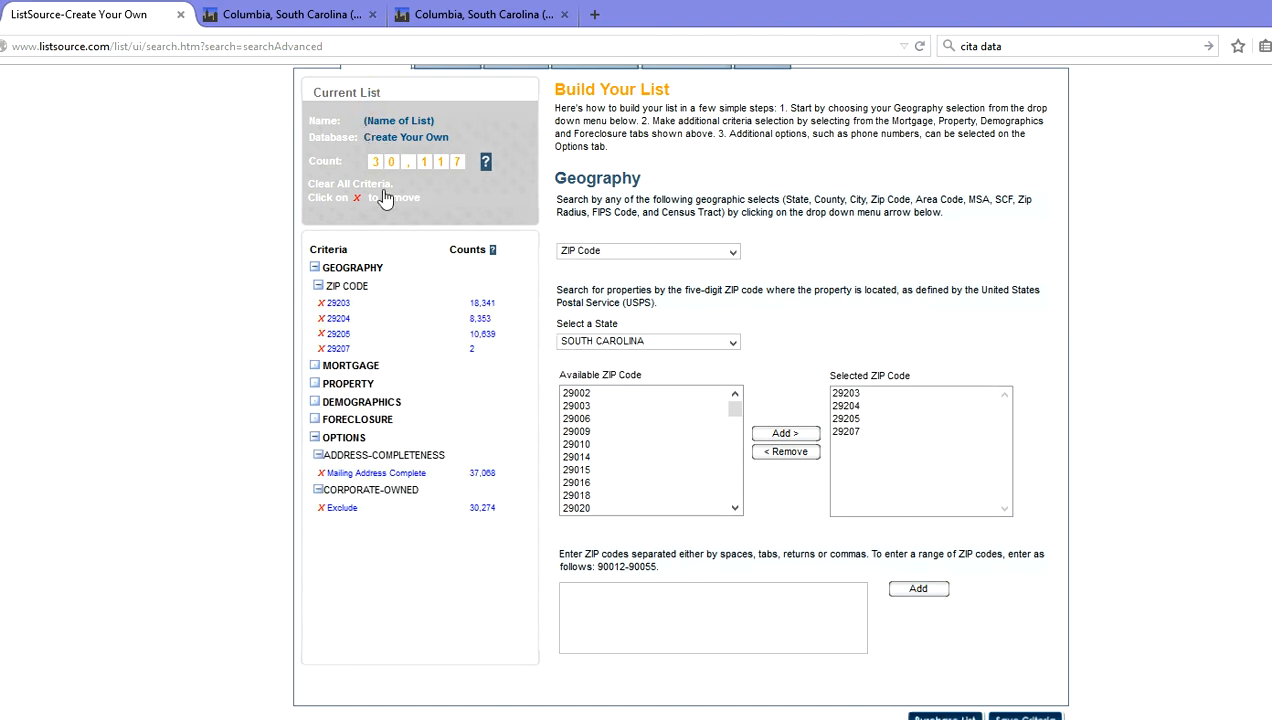
- Review the current list's total count and the counts for its ZIP code criteria
scroll(268, 261, "up", 2)
left_click(395, 222)
left_click(336, 258)
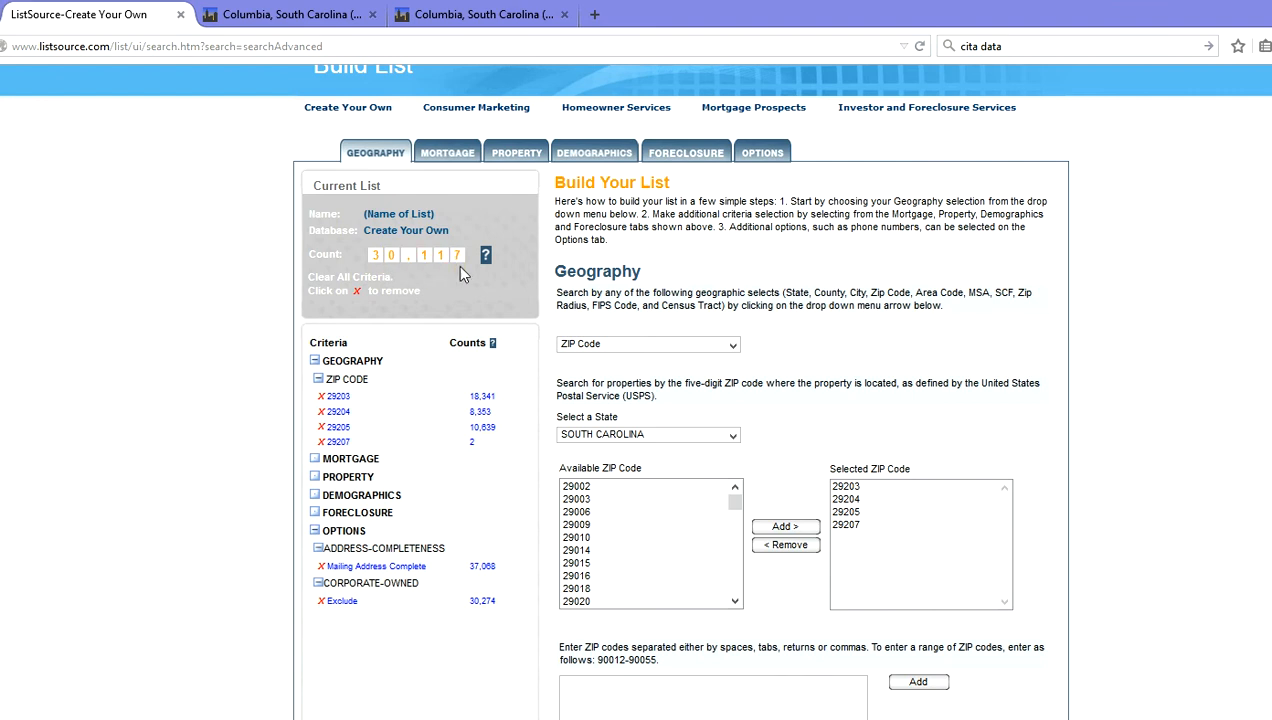
left_click(765, 385)
scroll(763, 373, "down", 1)
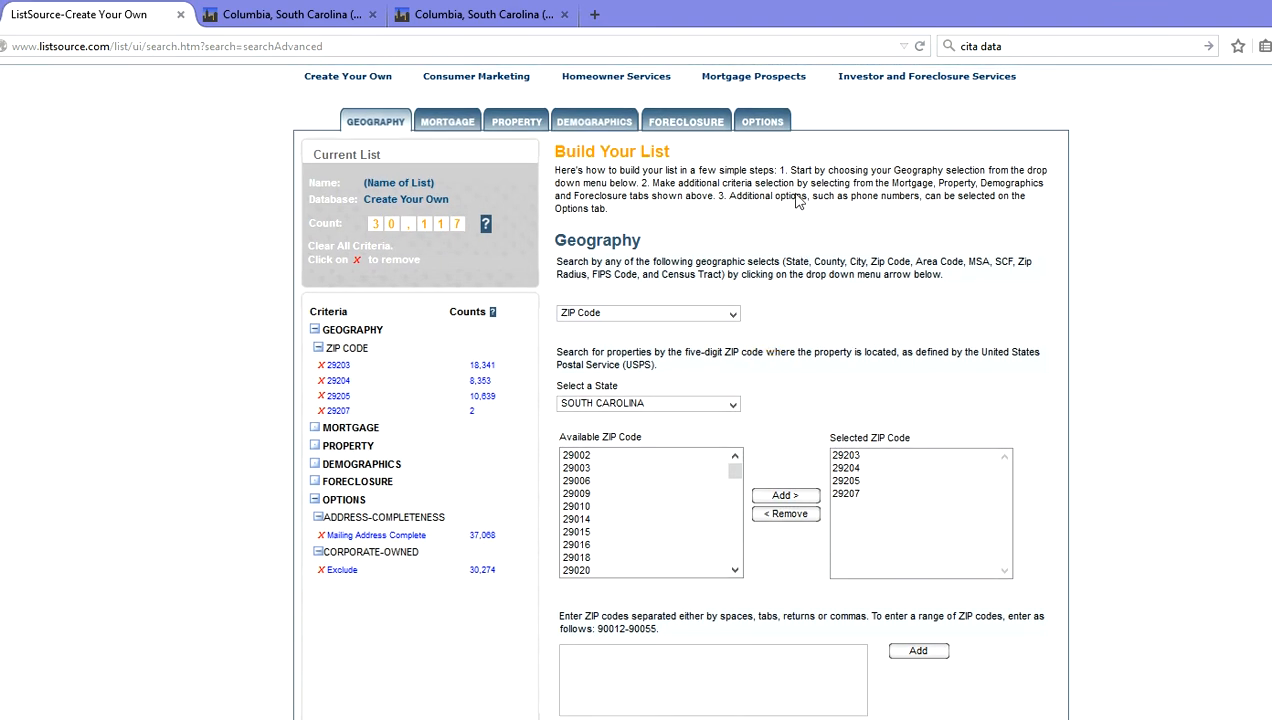
left_click(771, 120)
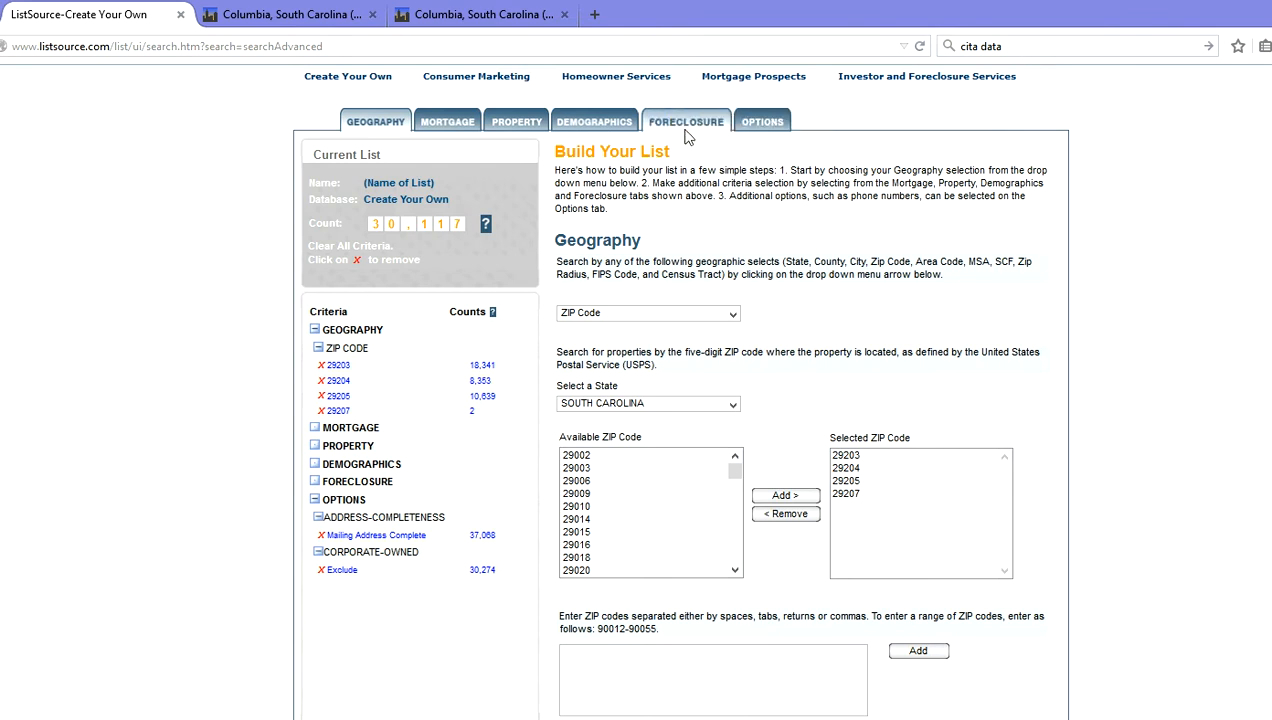
- Add a Bathrooms property criterion ranging from 1 to 2
left_click(527, 121)
left_click(751, 233)
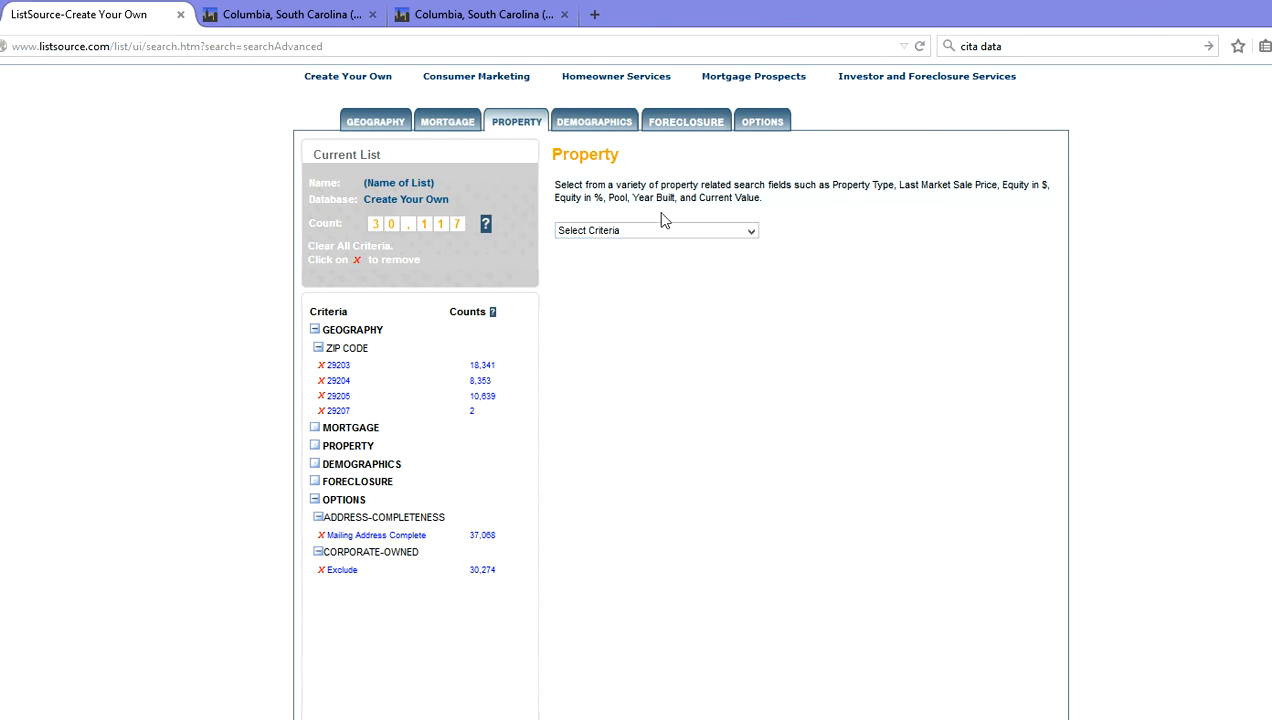
left_click(751, 233)
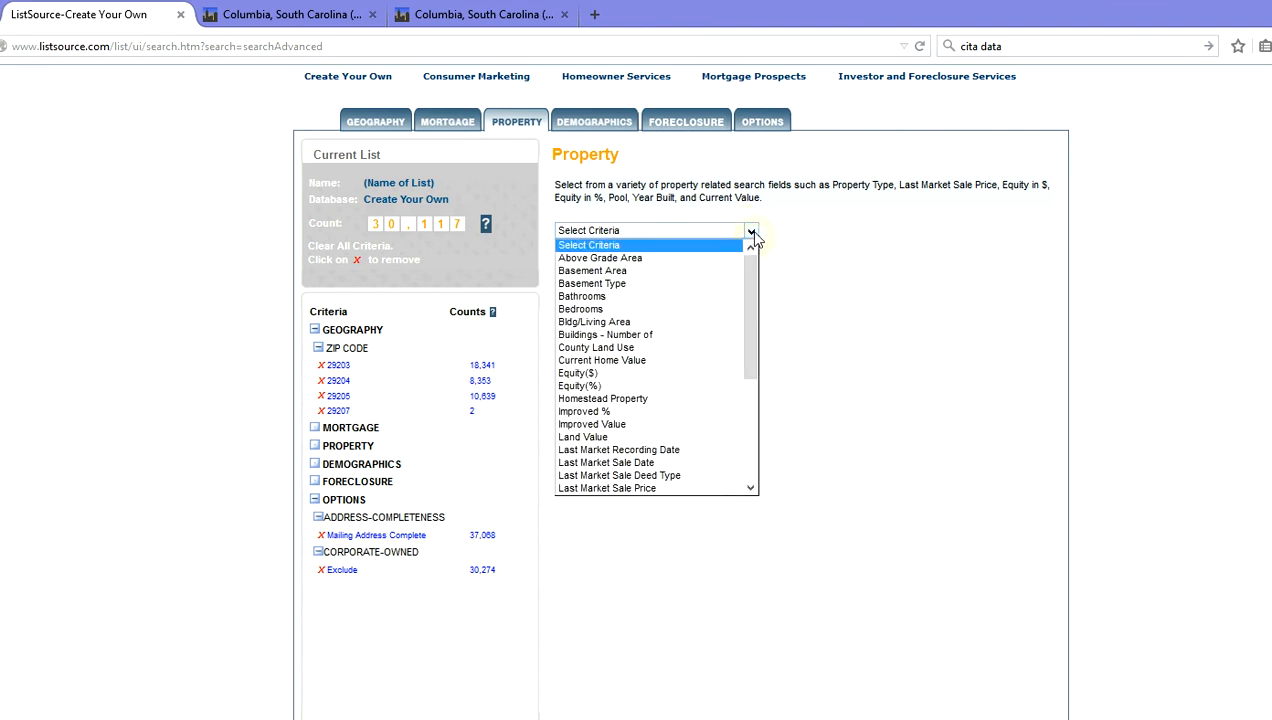
left_click(679, 303)
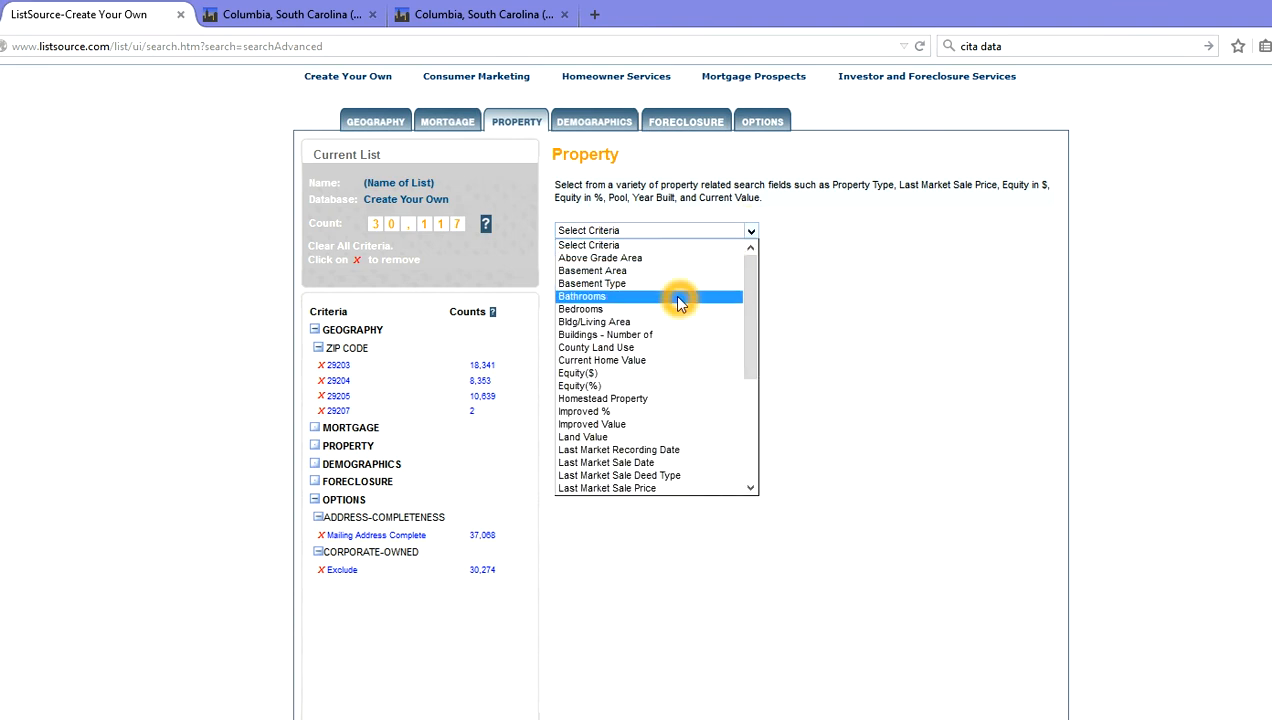
left_click(649, 349)
left_click(649, 347)
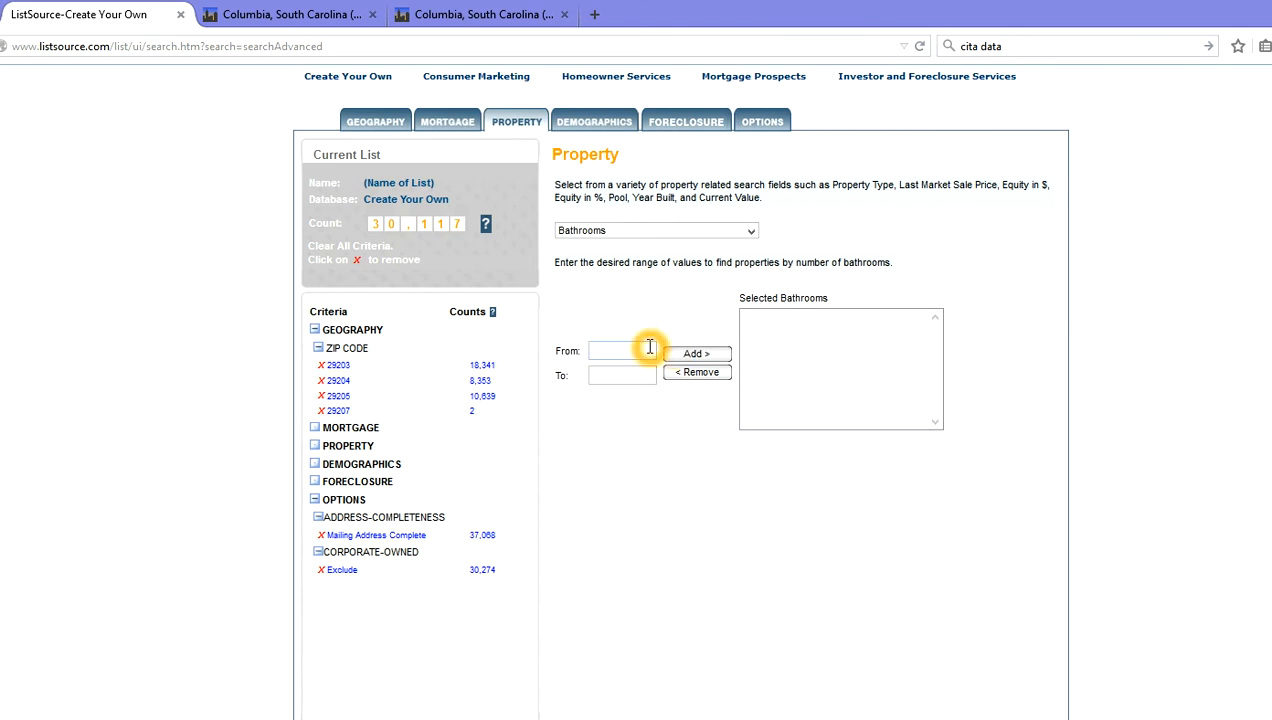
type("2")
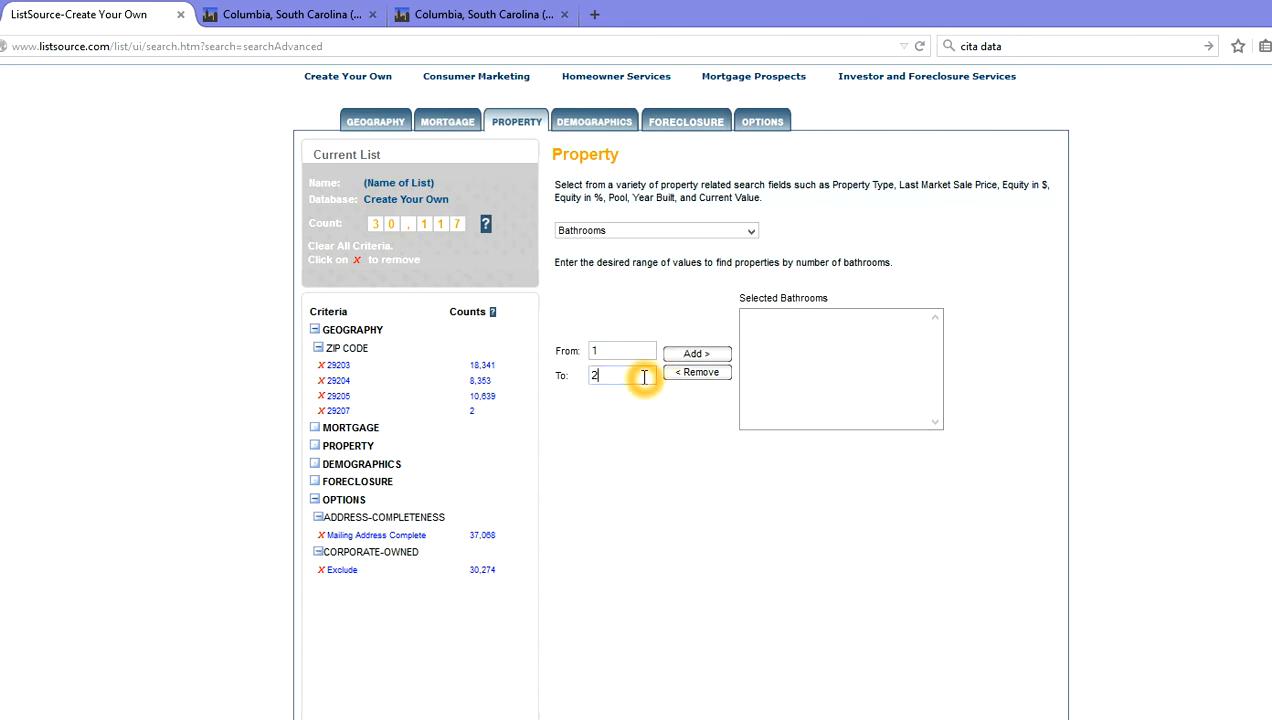
left_click(704, 358)
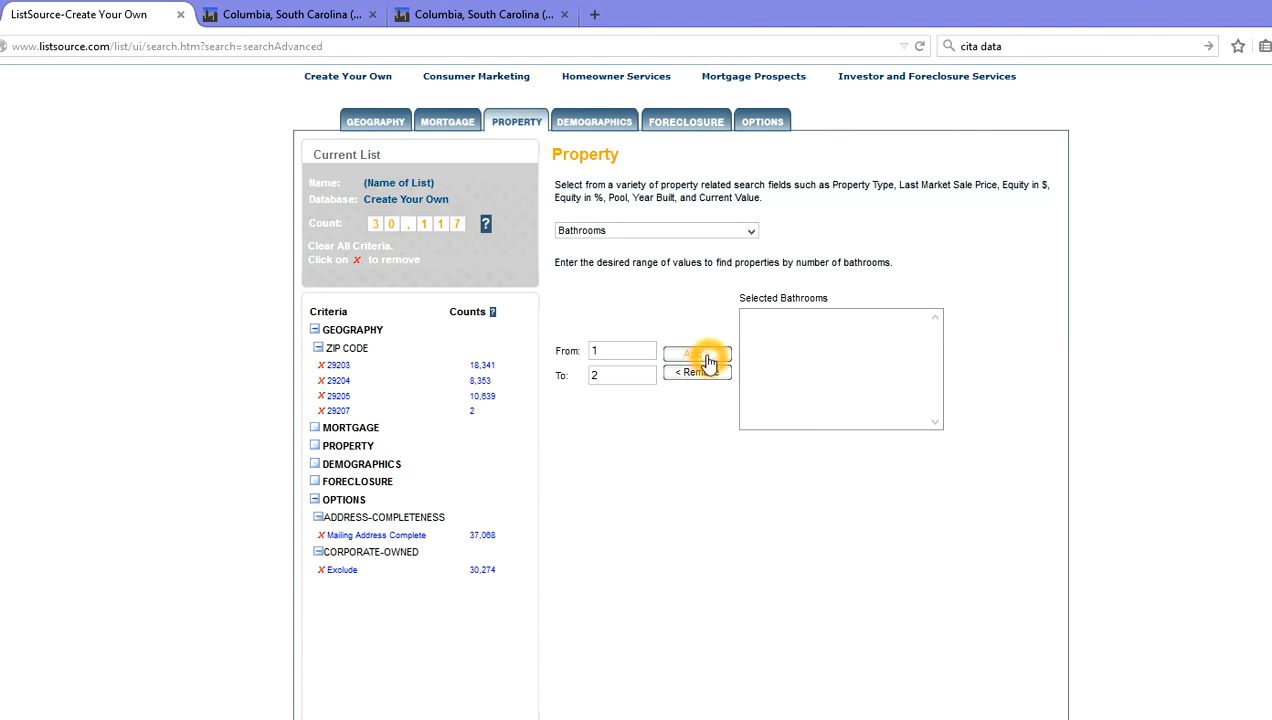
- Add a Bedrooms property criterion ranging from 2 to 3
left_click(757, 229)
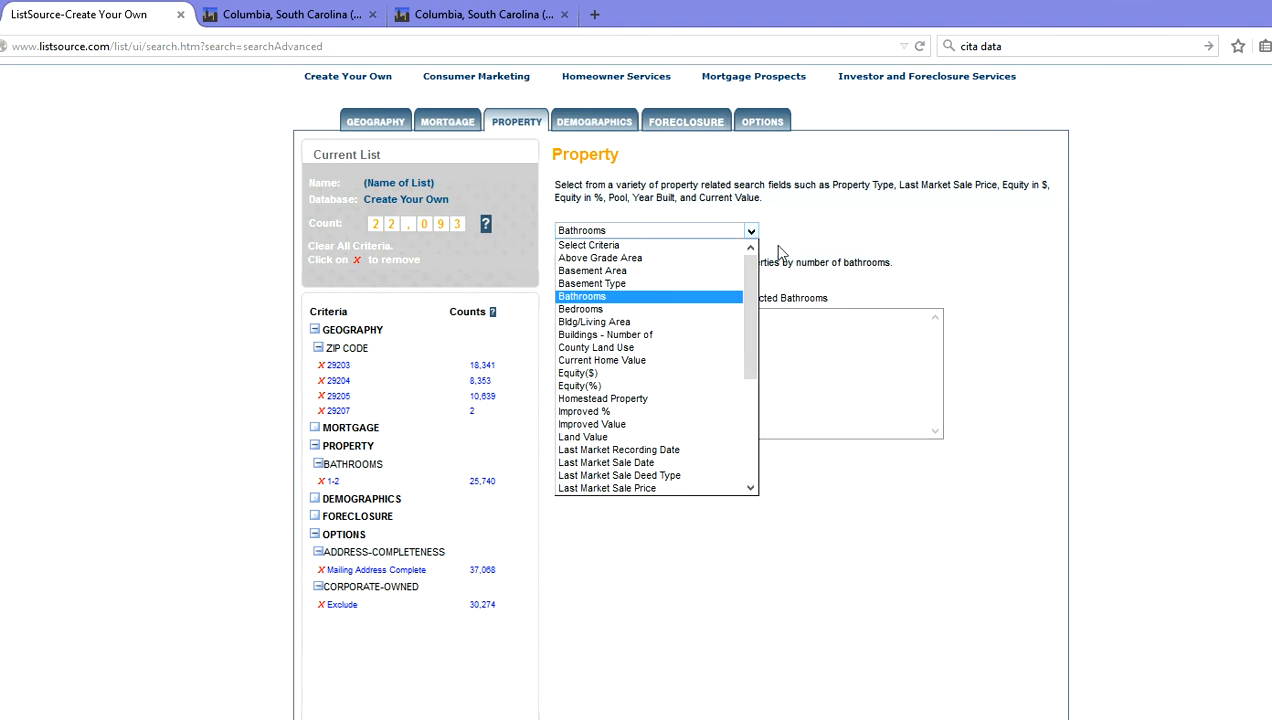
left_click(764, 252)
left_click(750, 231)
left_click(634, 313)
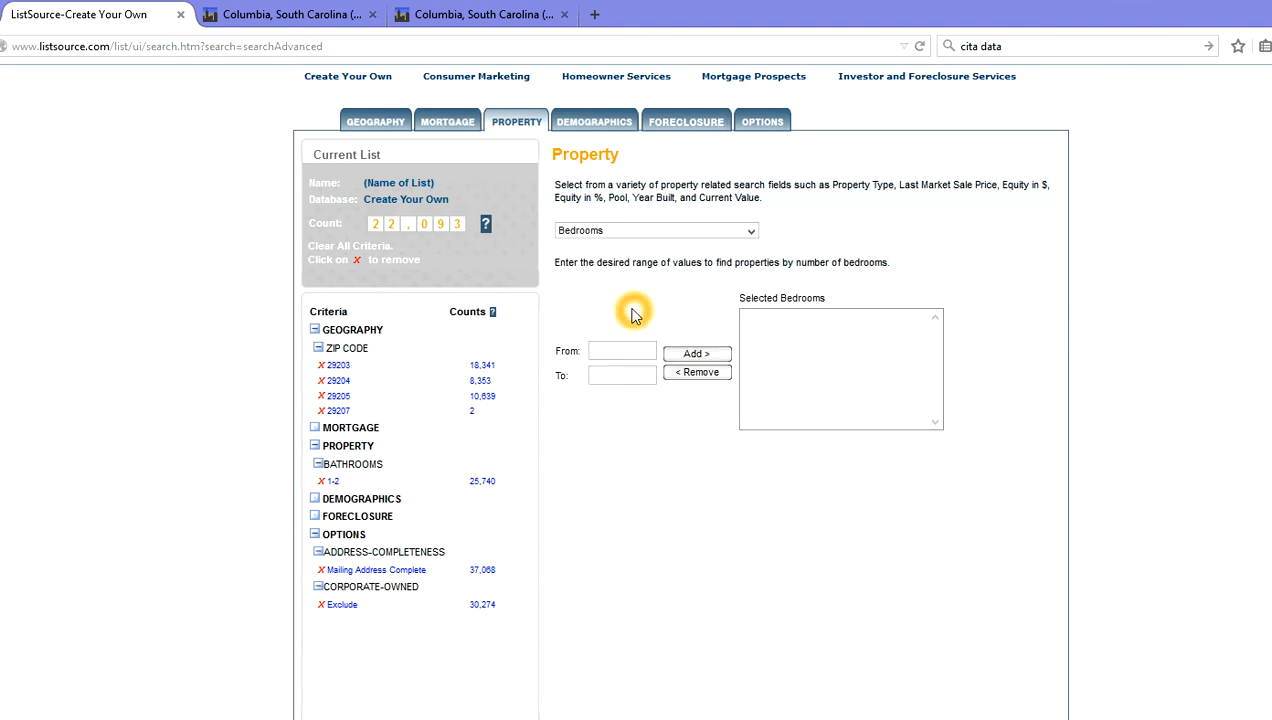
left_click(636, 353)
type("2")
left_click(636, 374)
type("3")
left_click(697, 358)
left_click(700, 357)
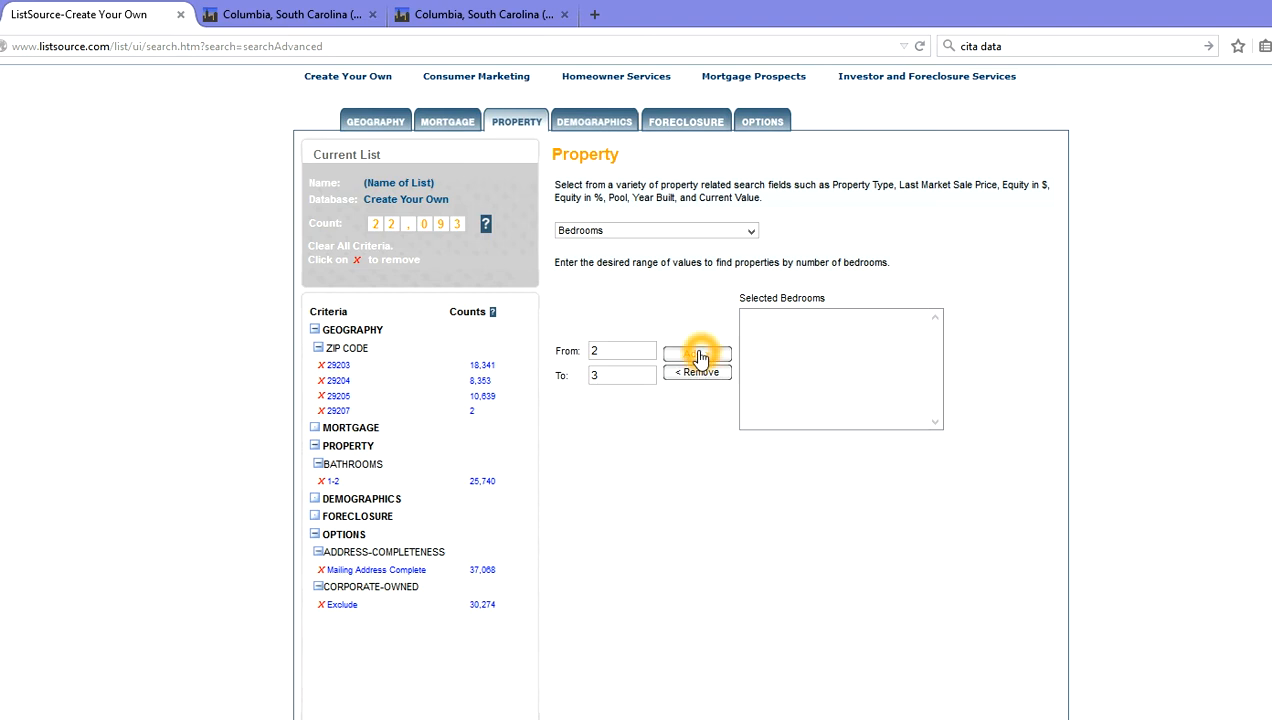
left_click(699, 357)
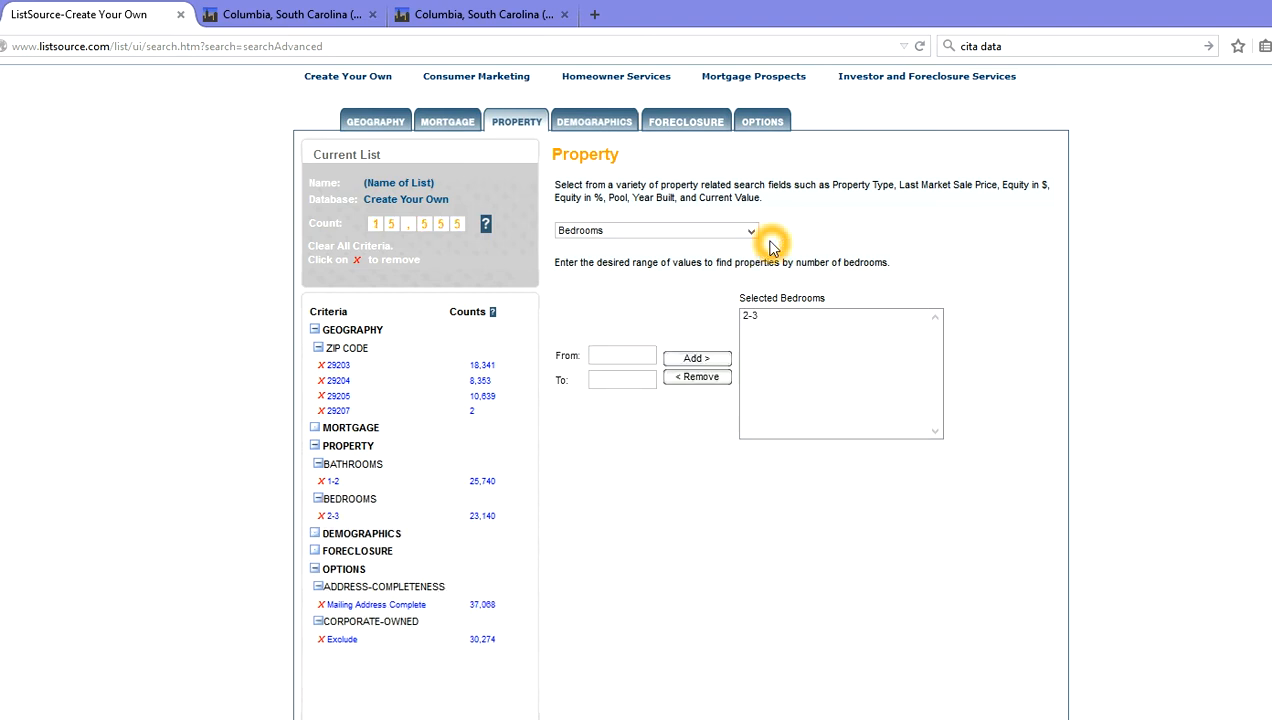
left_click(395, 228)
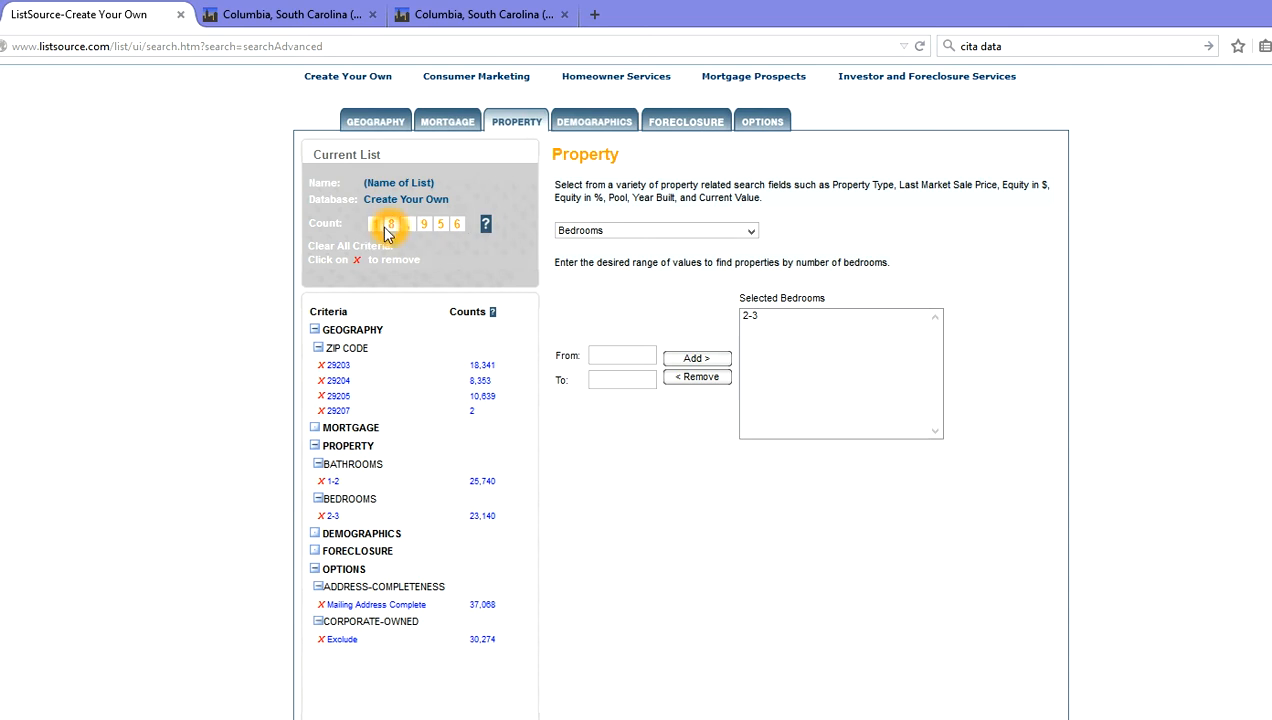
- Add a Last Market Sale Date criterion using the Last 12 Months preset, from 03/26/2014 to 03/26/2015
left_click(750, 232)
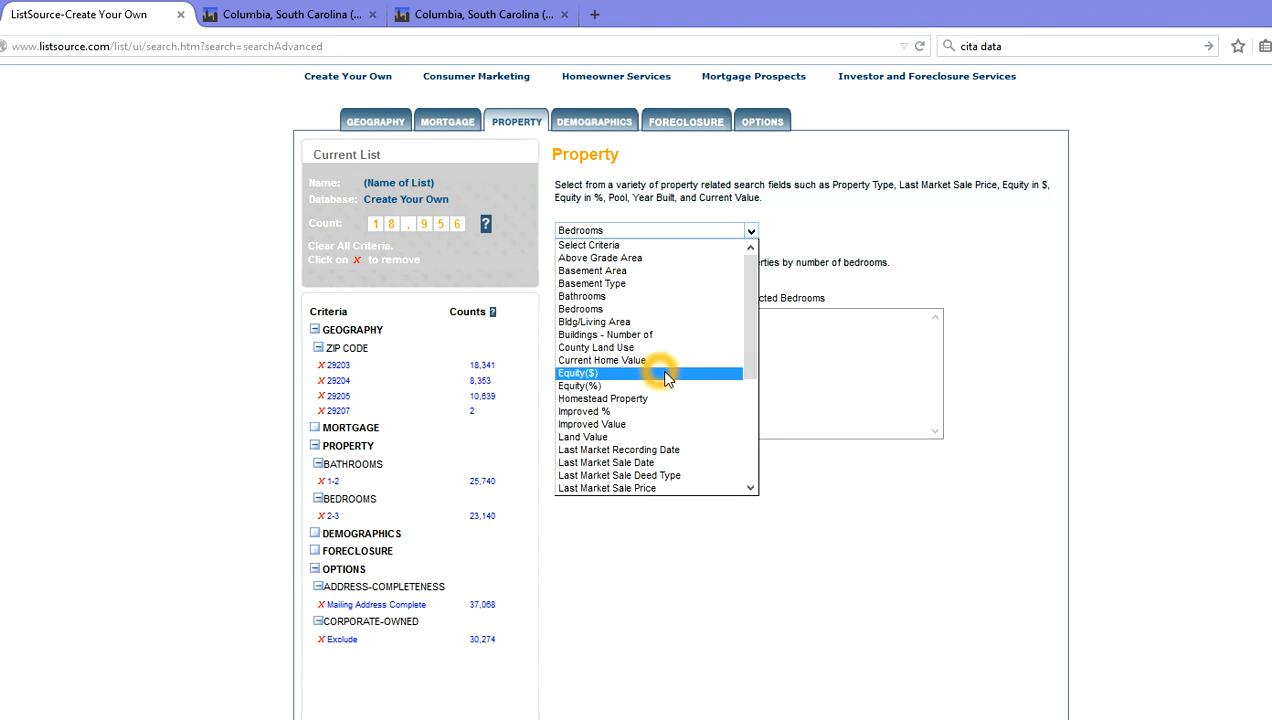
left_click(707, 466)
left_click(720, 347)
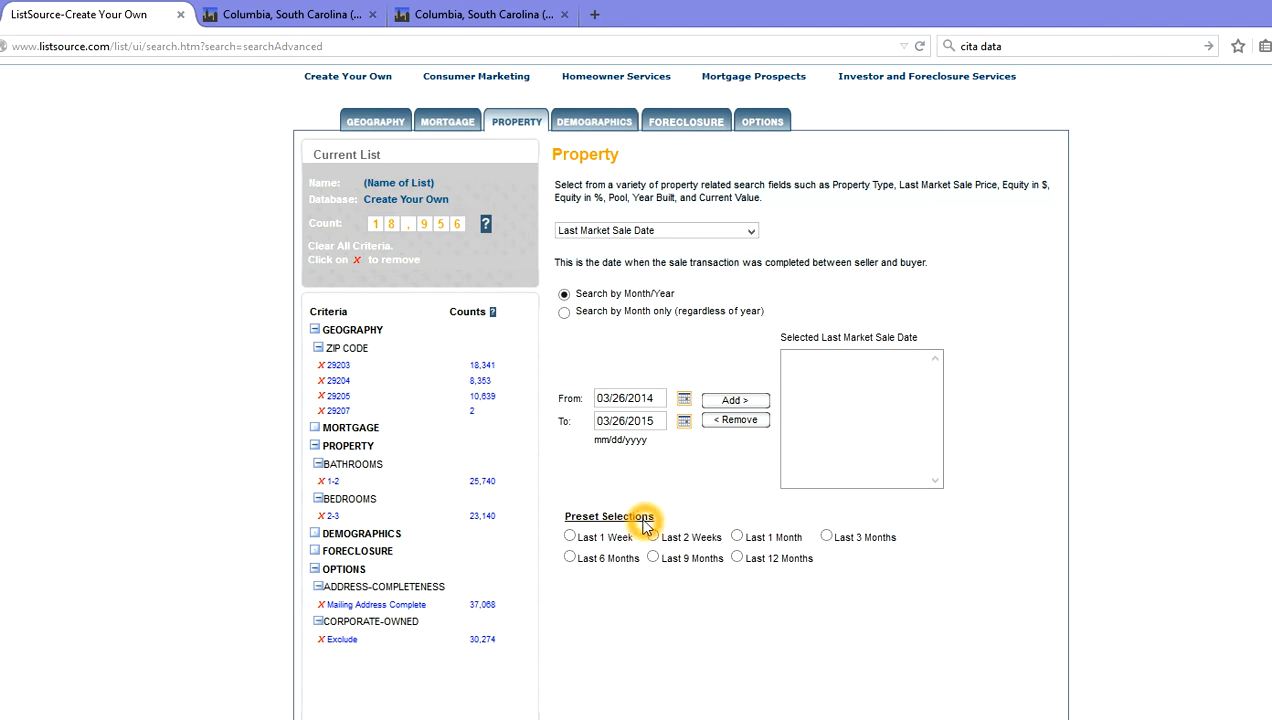
left_click(630, 416)
left_click(740, 558)
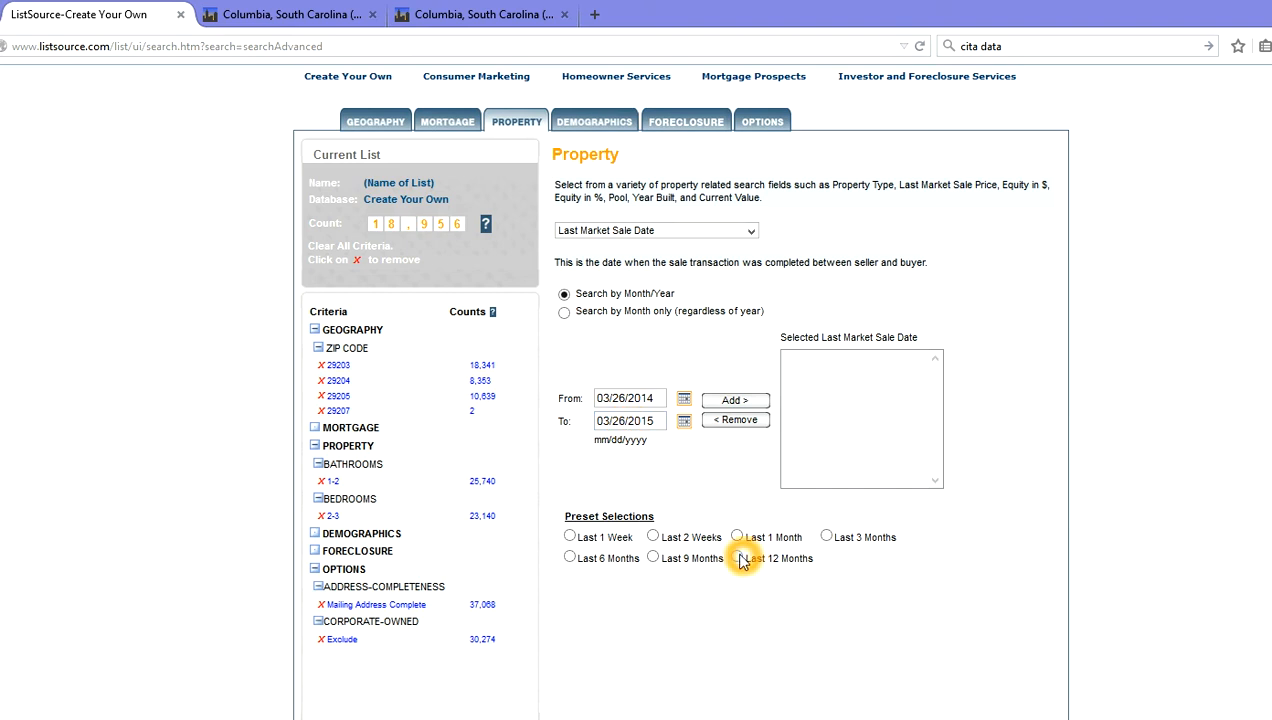
left_click(569, 557)
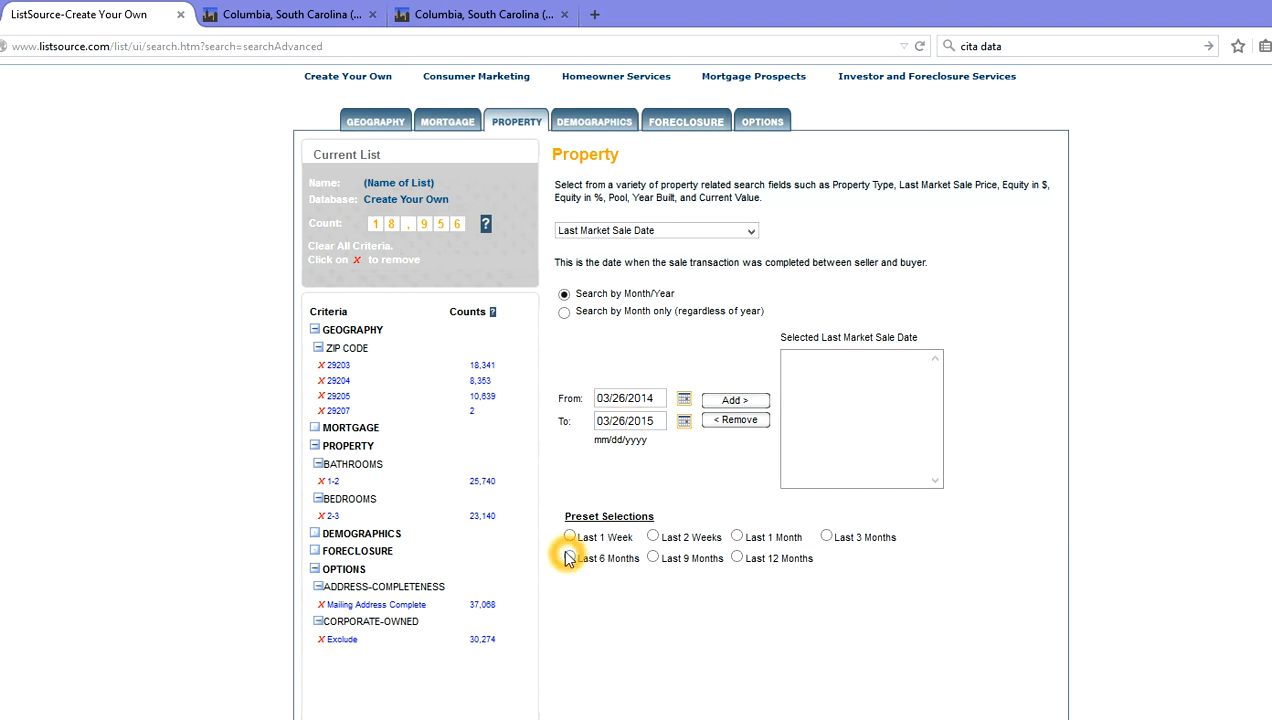
left_click(737, 558)
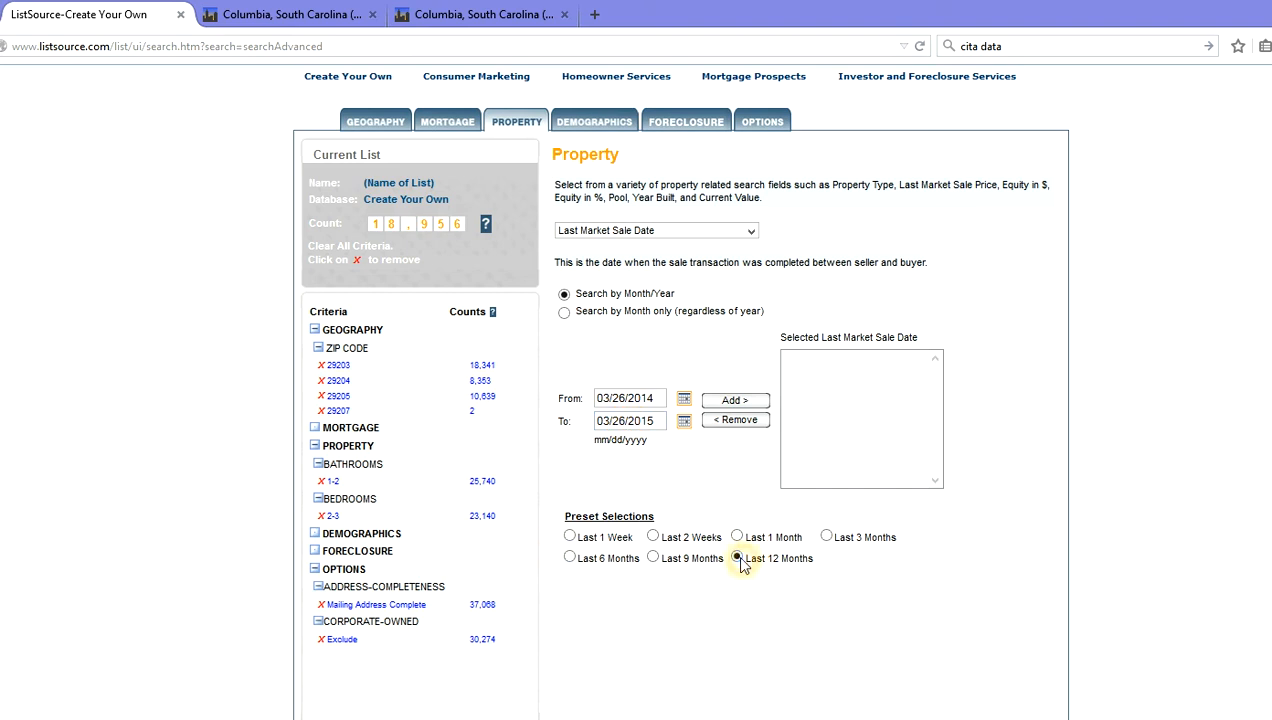
left_click(738, 558)
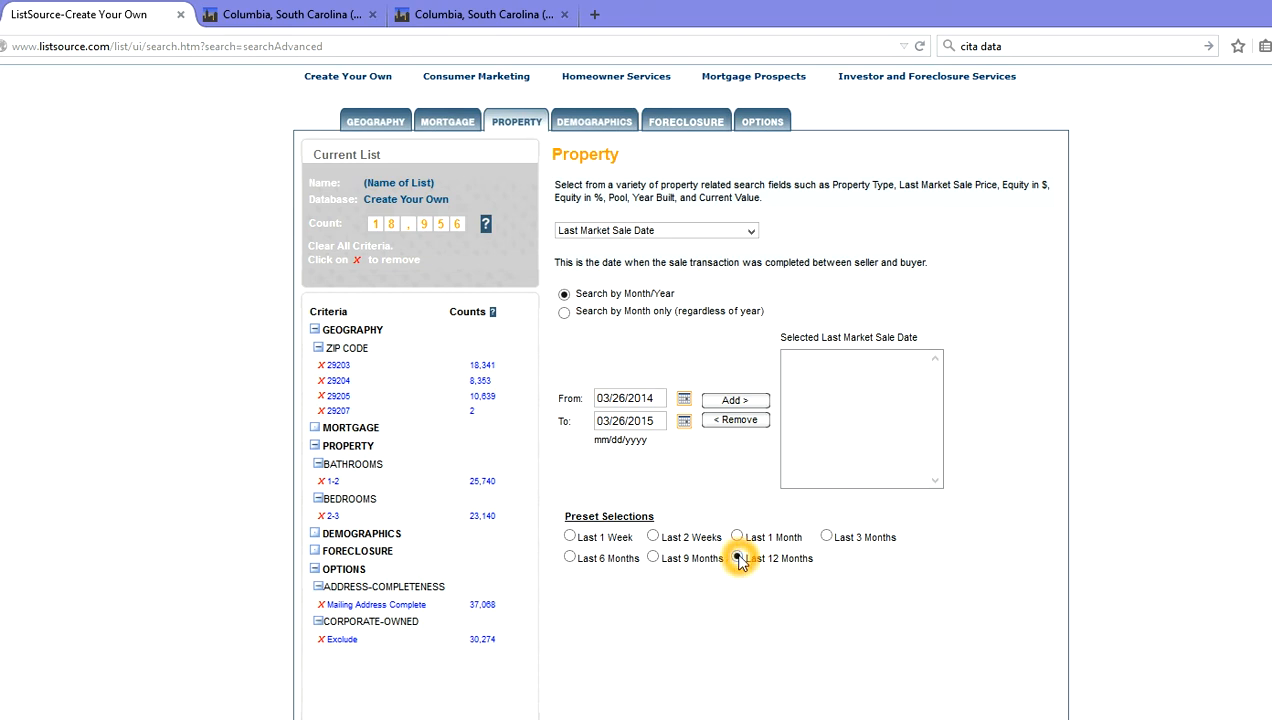
left_click(747, 403)
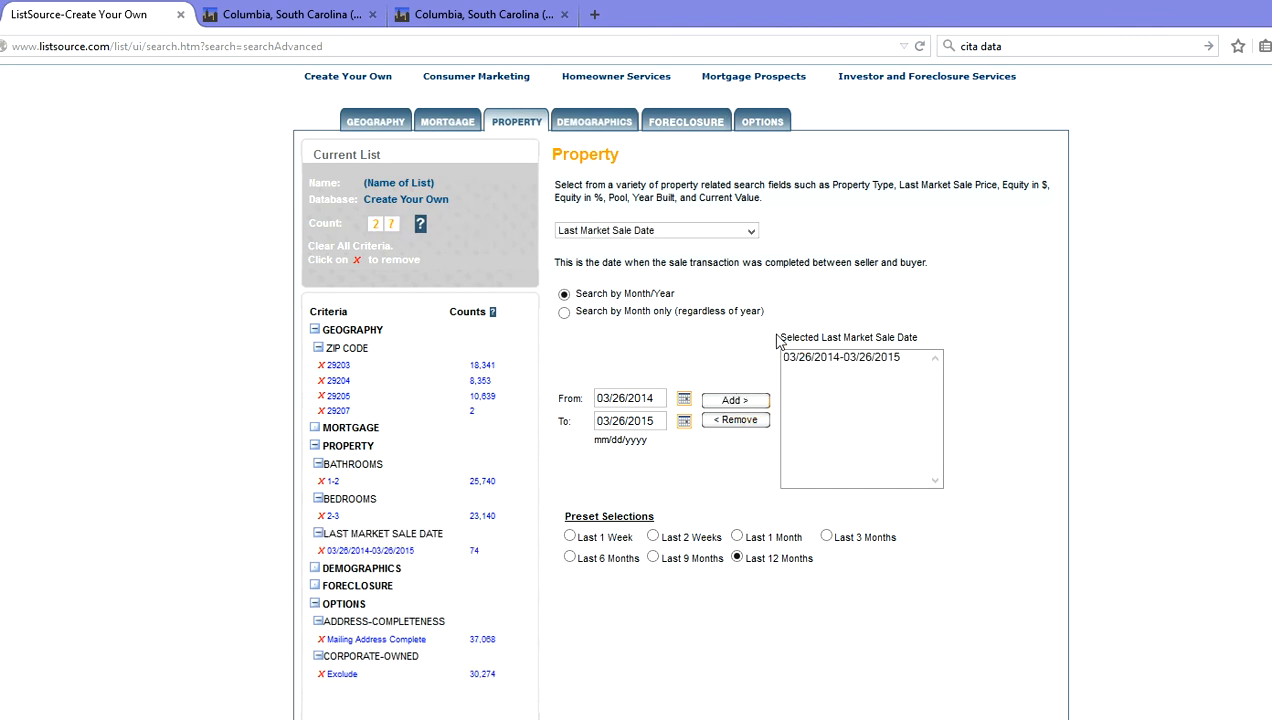
left_click(377, 224)
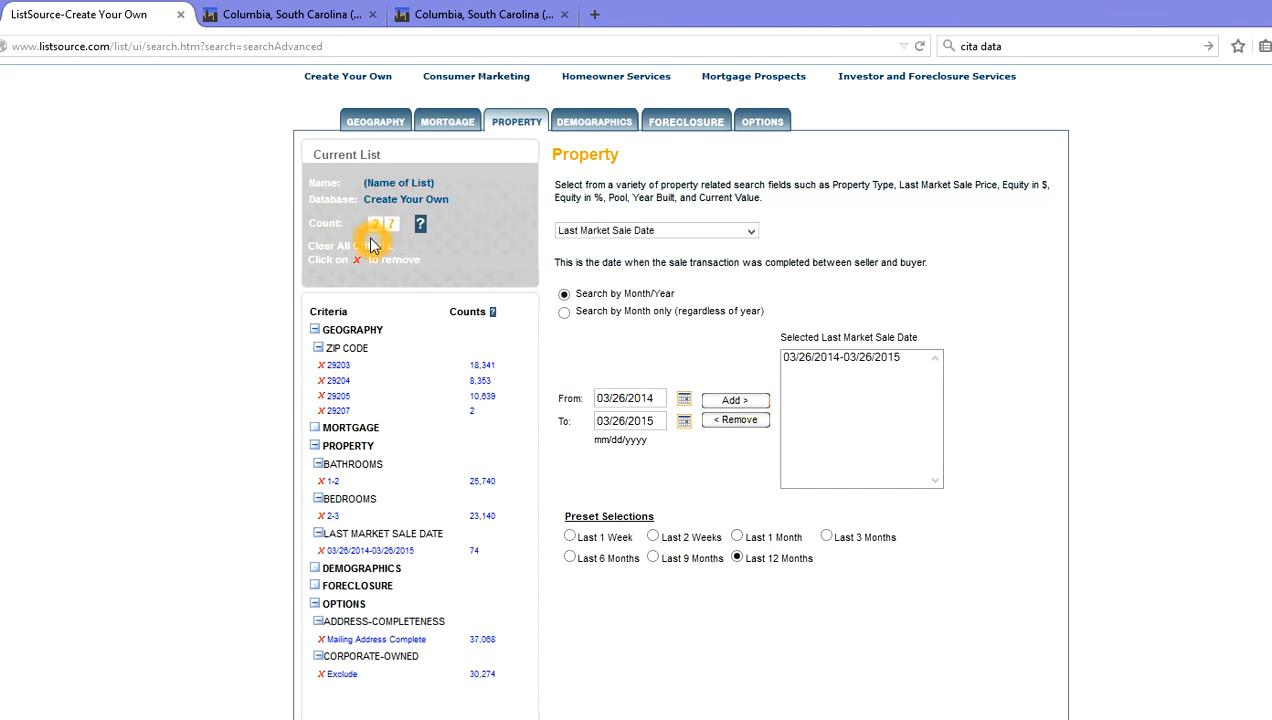
left_click(656, 270)
- Choose Property Type as the next property criterion
left_click(748, 231)
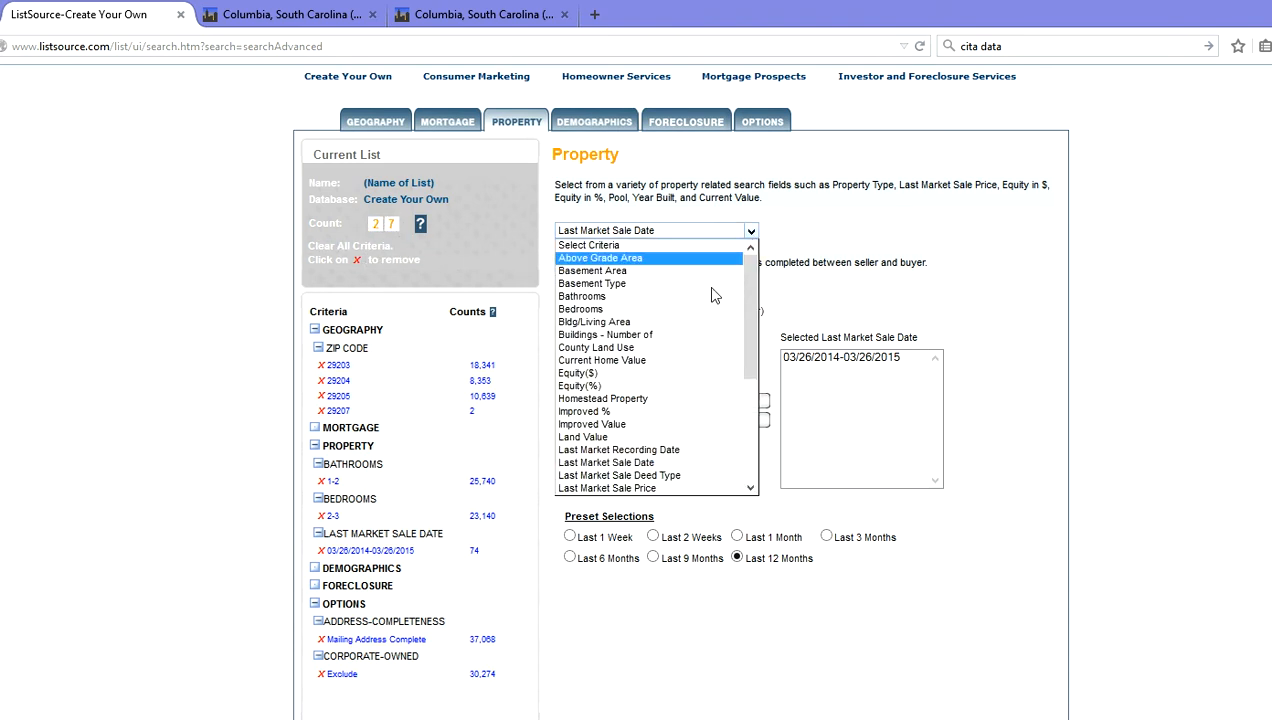
left_click_drag(752, 343, 748, 445)
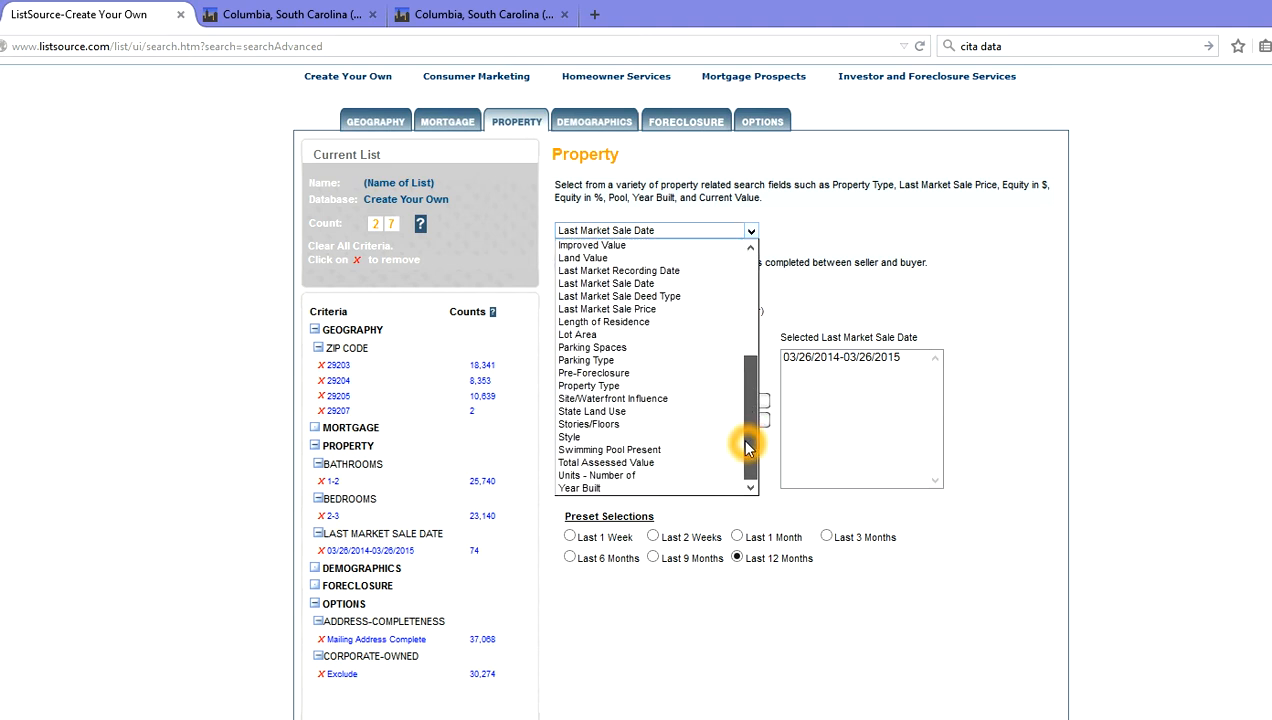
left_click(716, 392)
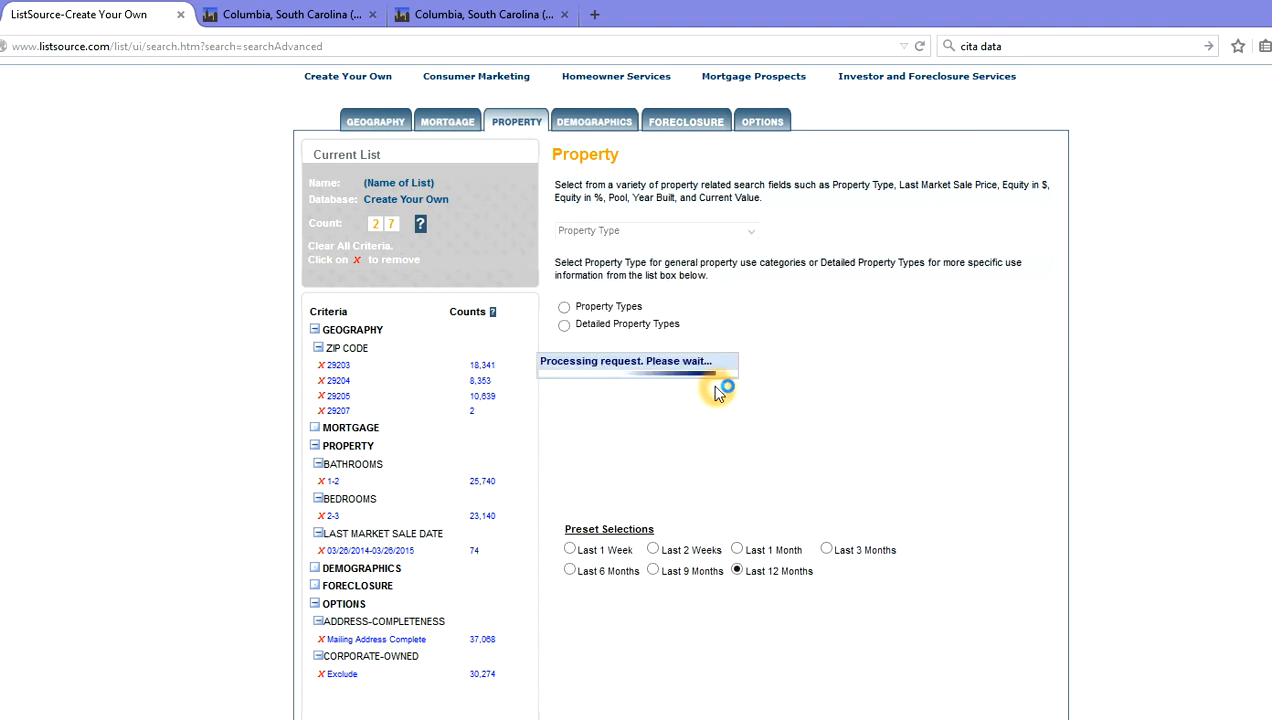
left_click(655, 363)
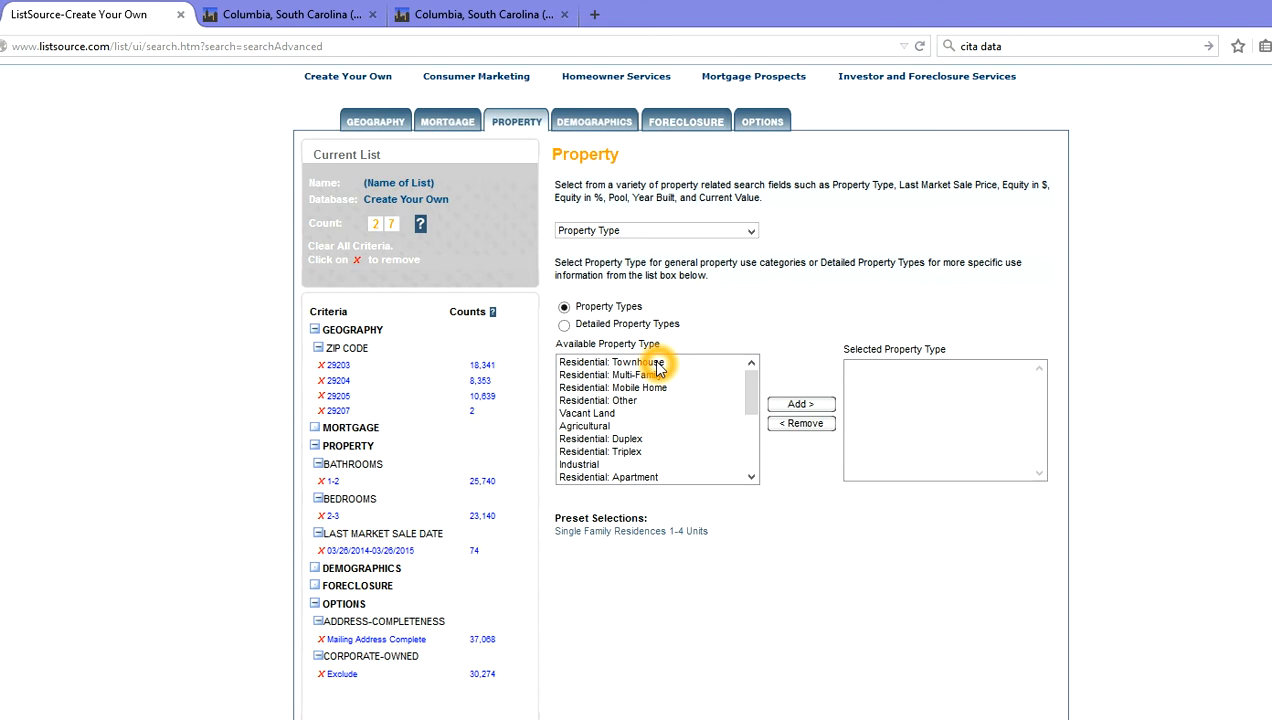
left_click(656, 365)
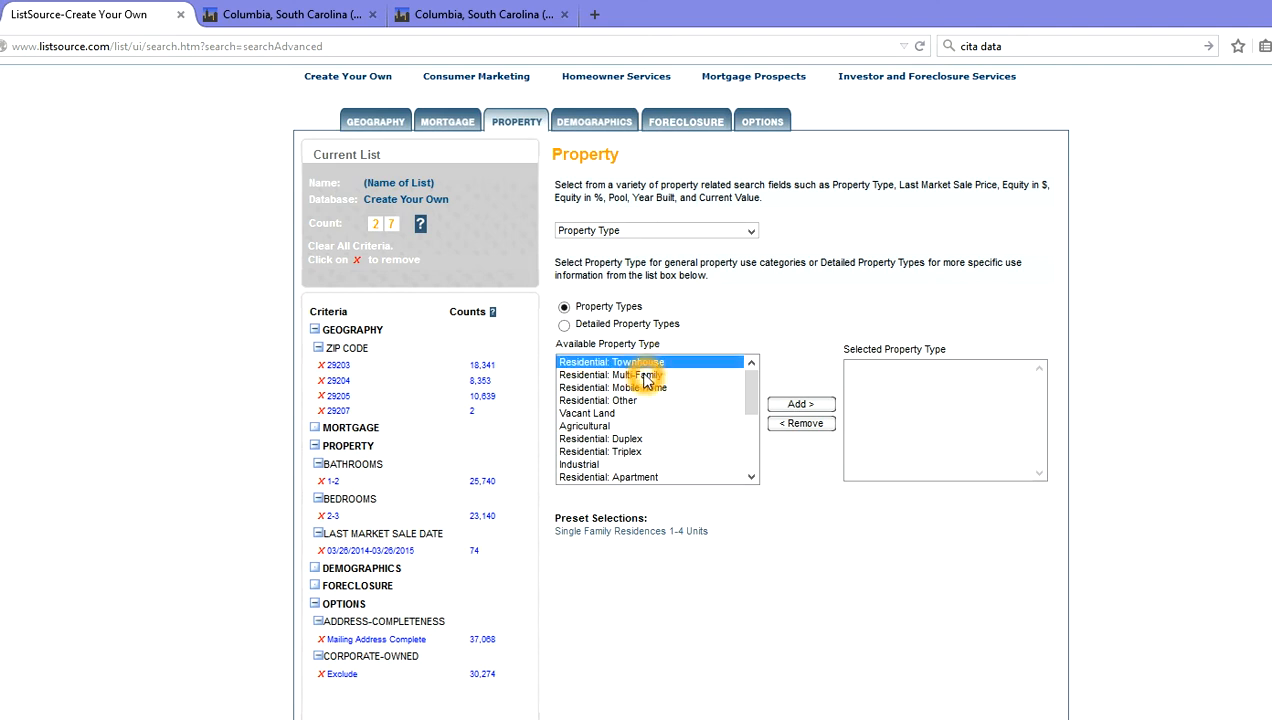
left_click(645, 376, "ctrl")
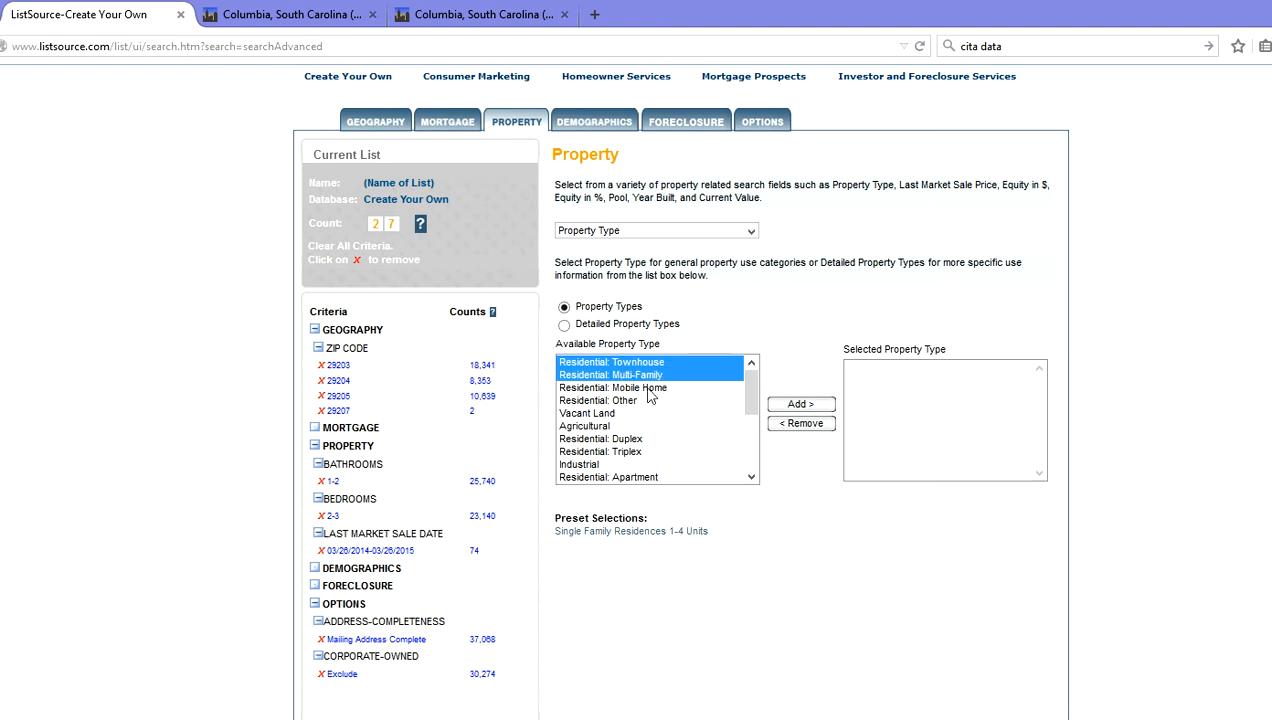
left_click(653, 406, "ctrl")
left_click(632, 439, "ctrl")
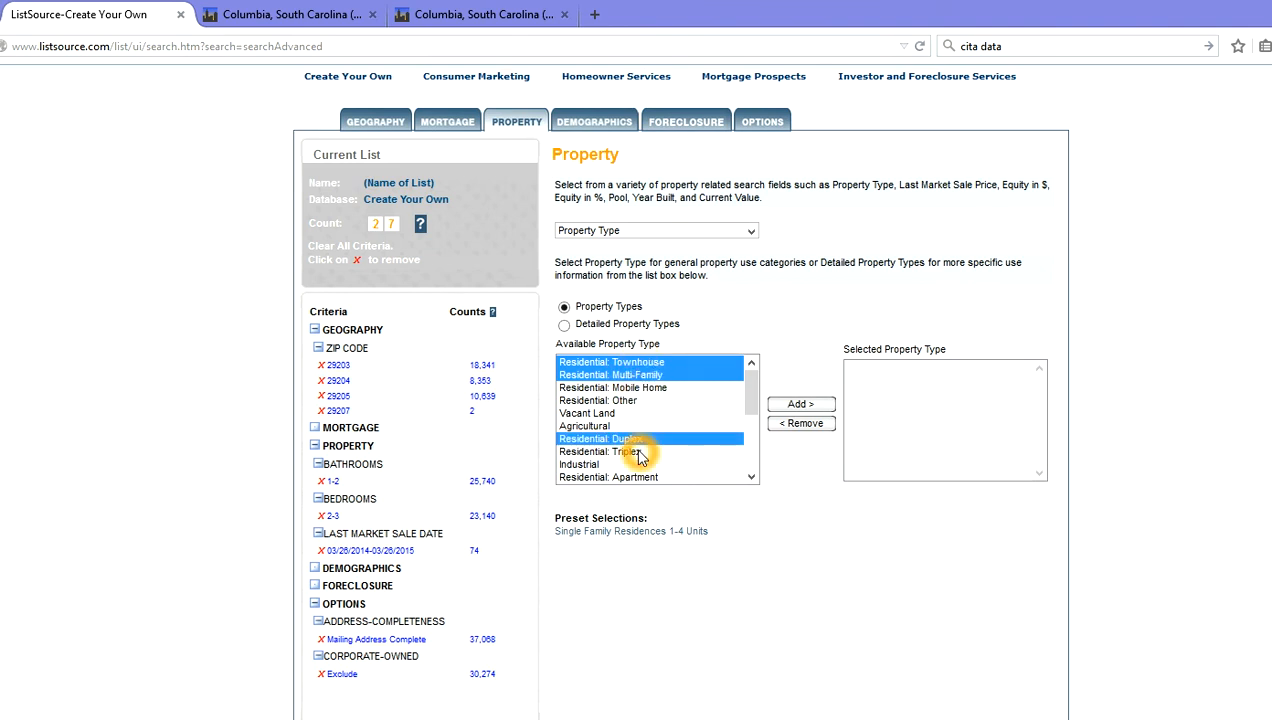
left_click(636, 452, "ctrl")
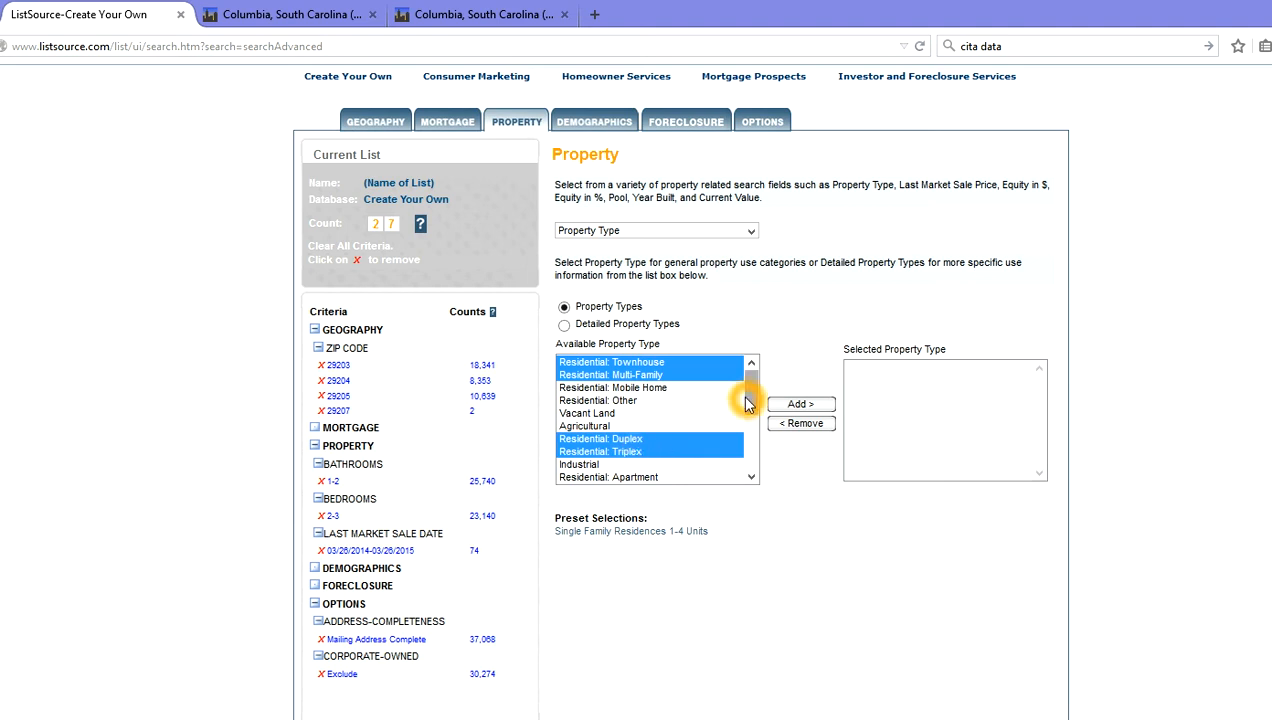
left_click_drag(748, 402, 748, 444)
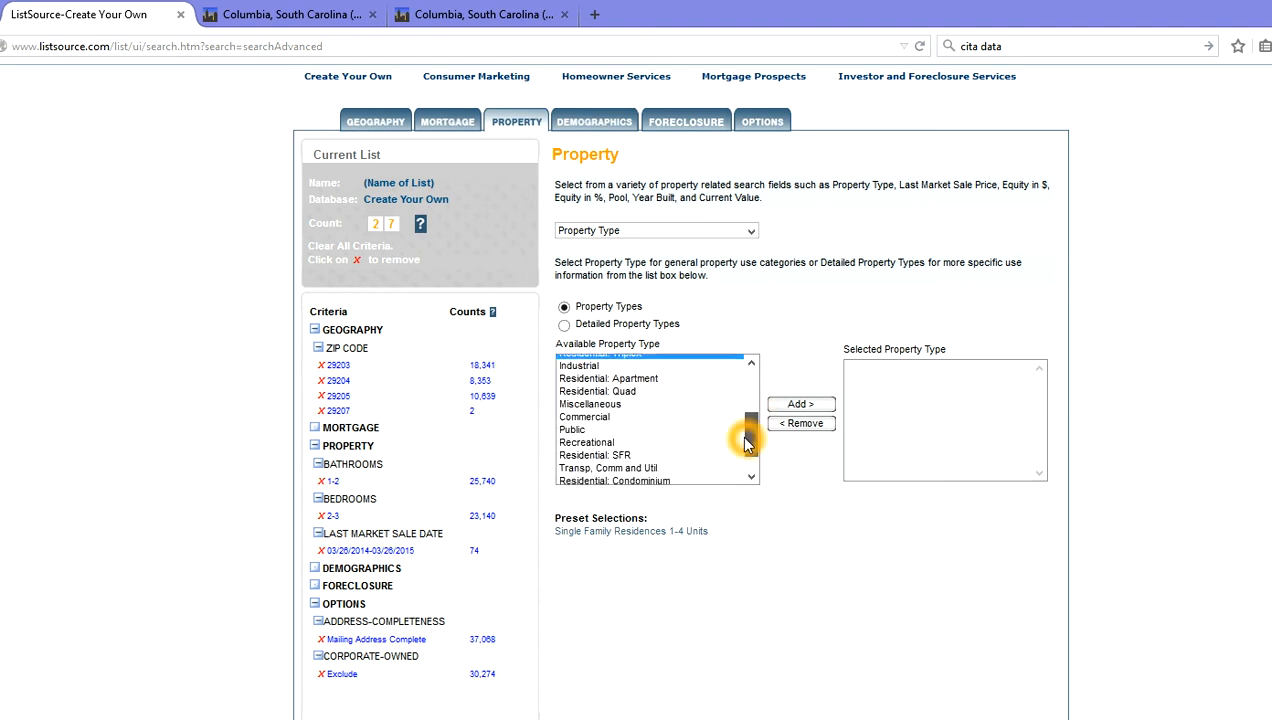
left_click(624, 457)
mouse_move(741, 444)
left_mouse_down()
mouse_move(741, 467)
mouse_move(745, 455)
left_mouse_up()
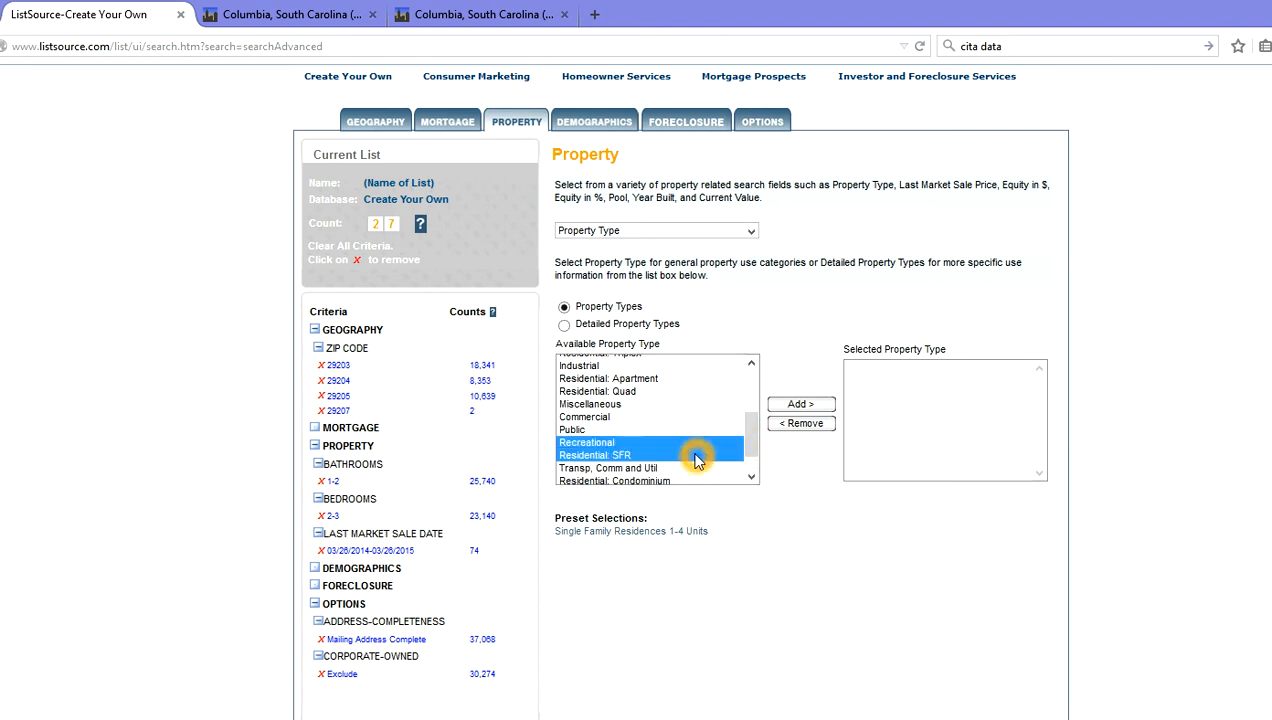
- Add Residential: Townhouse, Residential: Multi-Family and Residential: SFR to the selected property types
left_click(712, 452)
left_click_drag(752, 444, 756, 372)
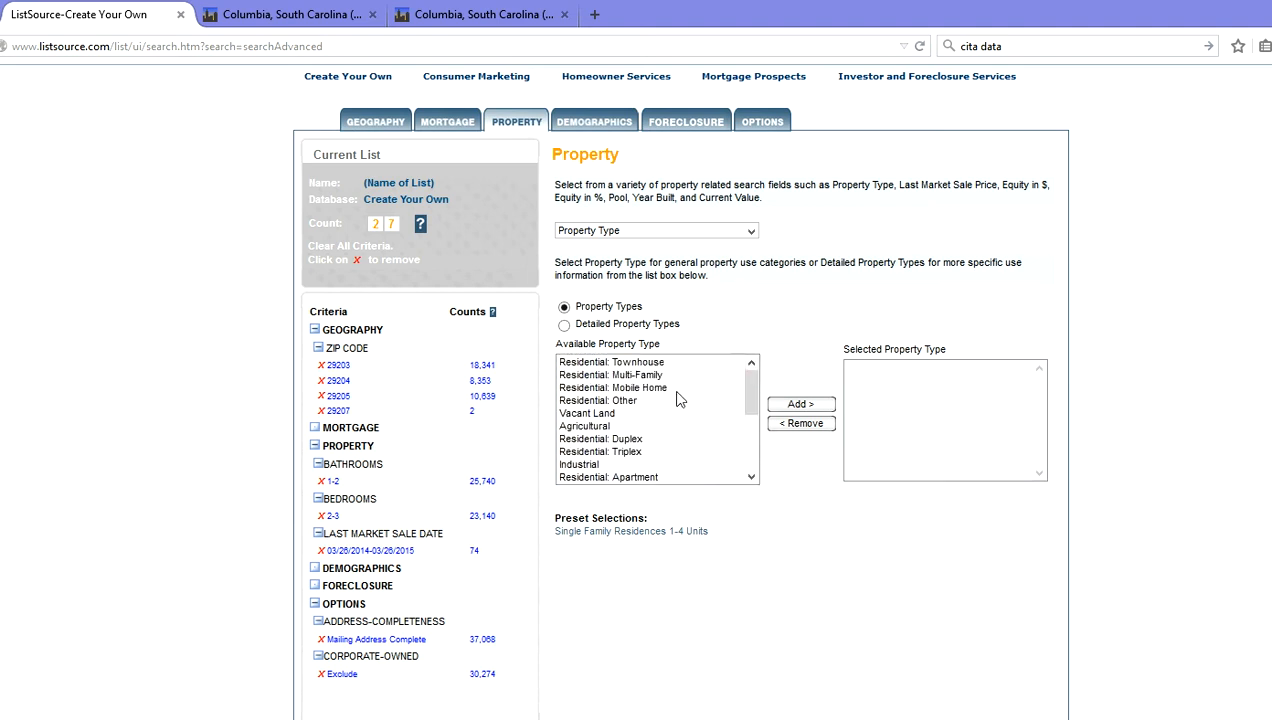
left_click_drag(749, 396, 645, 440)
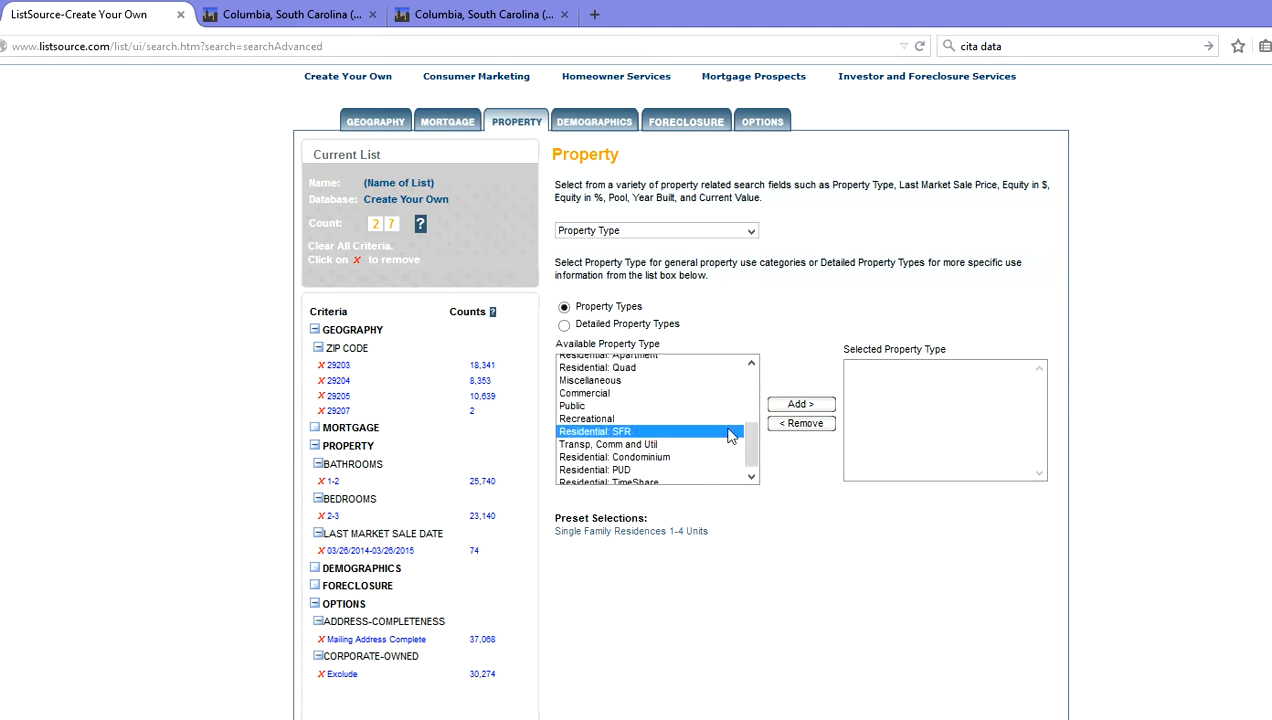
scroll(739, 438, "up", 3)
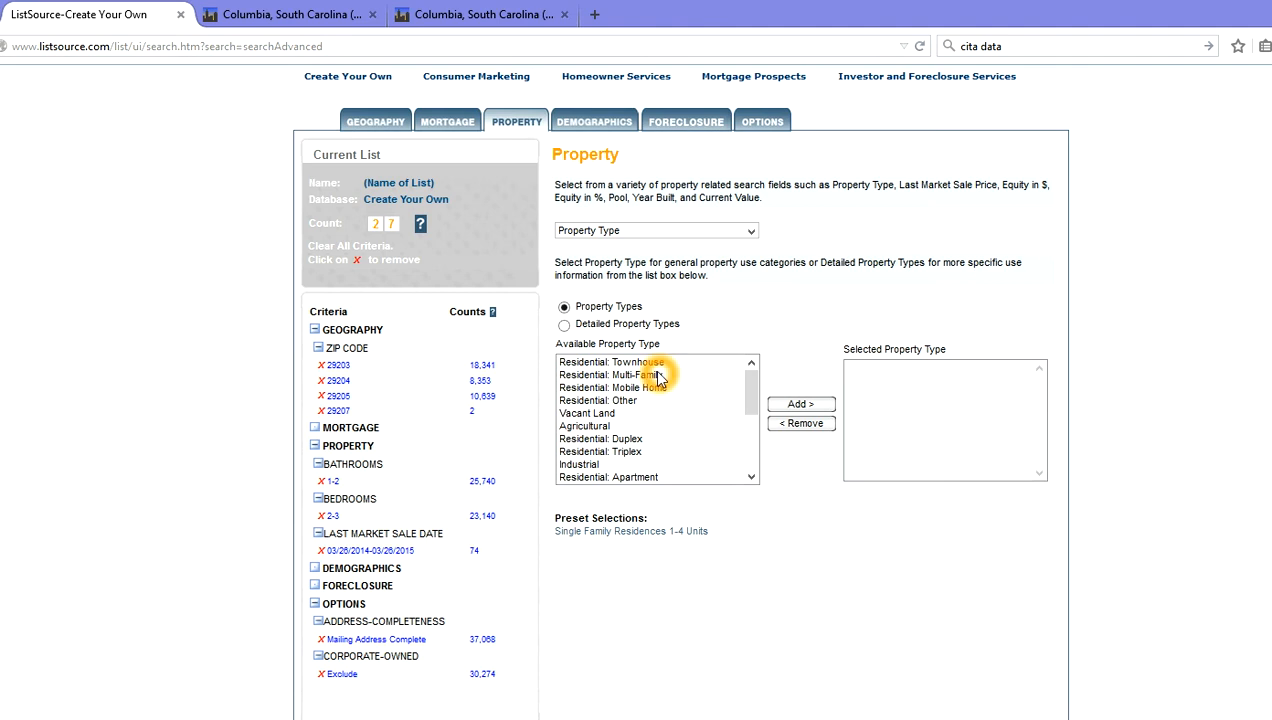
left_click(659, 376)
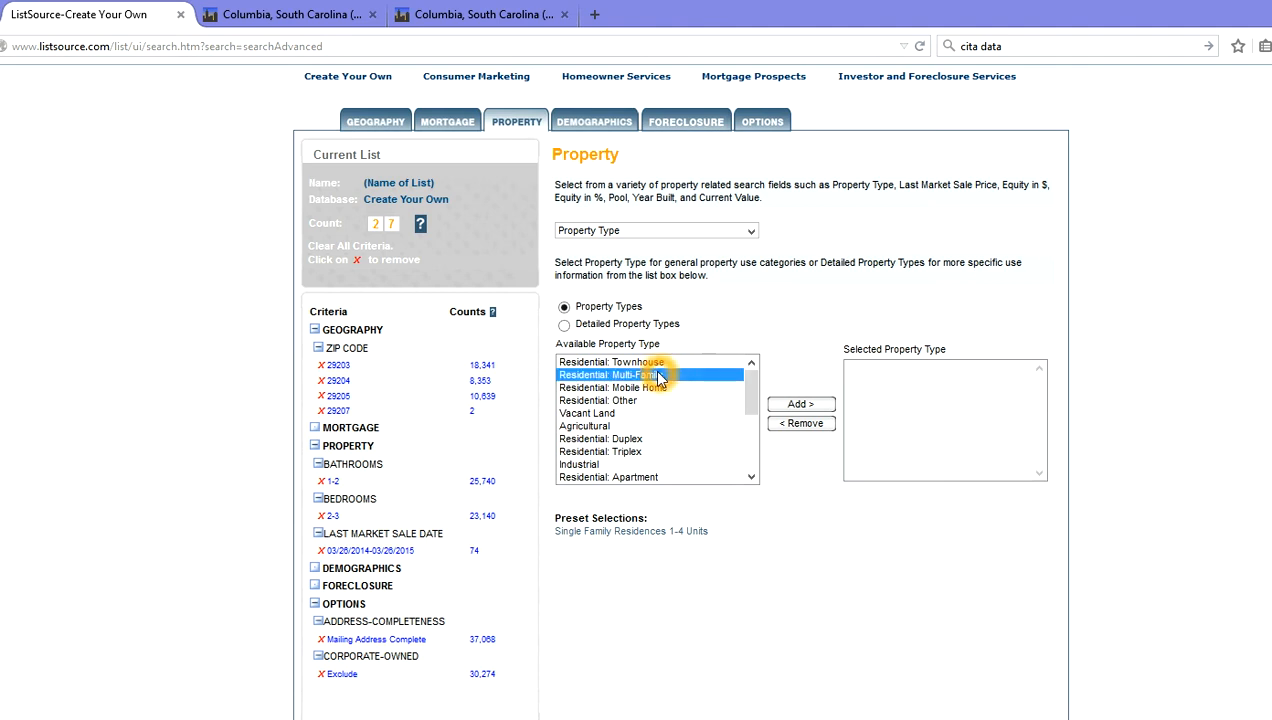
left_click(656, 362, "ctrl")
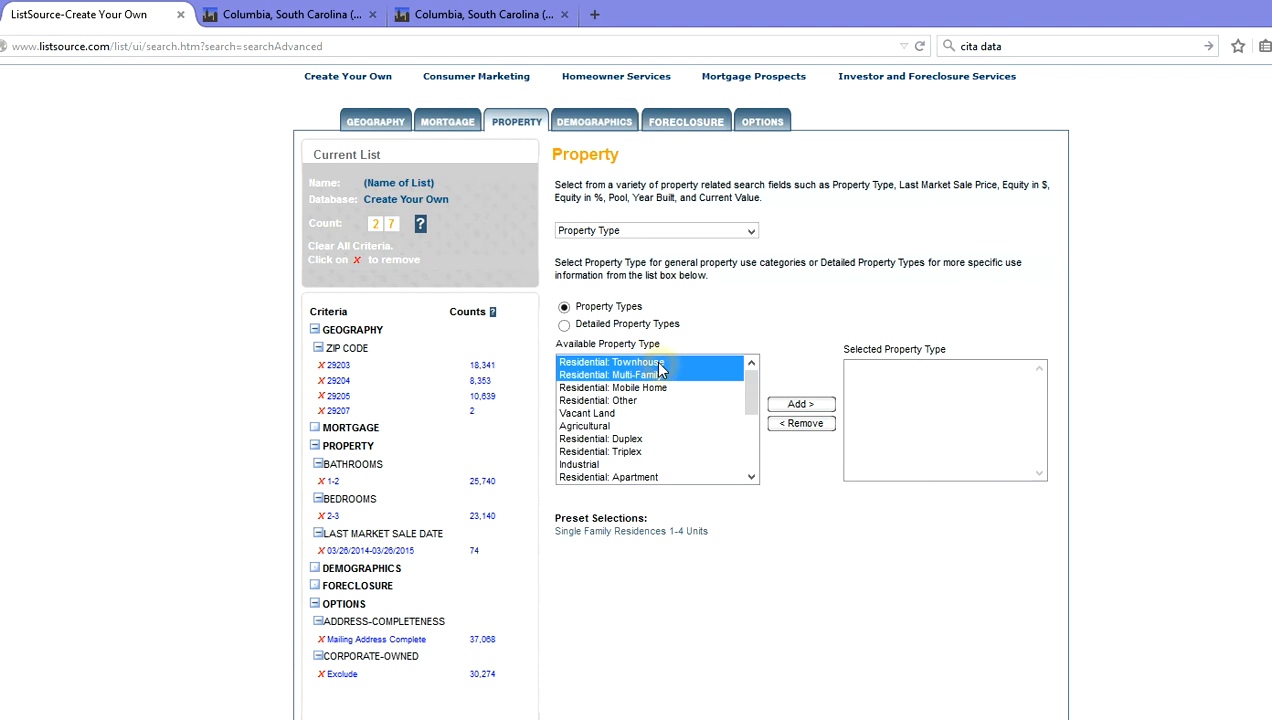
left_click(826, 410)
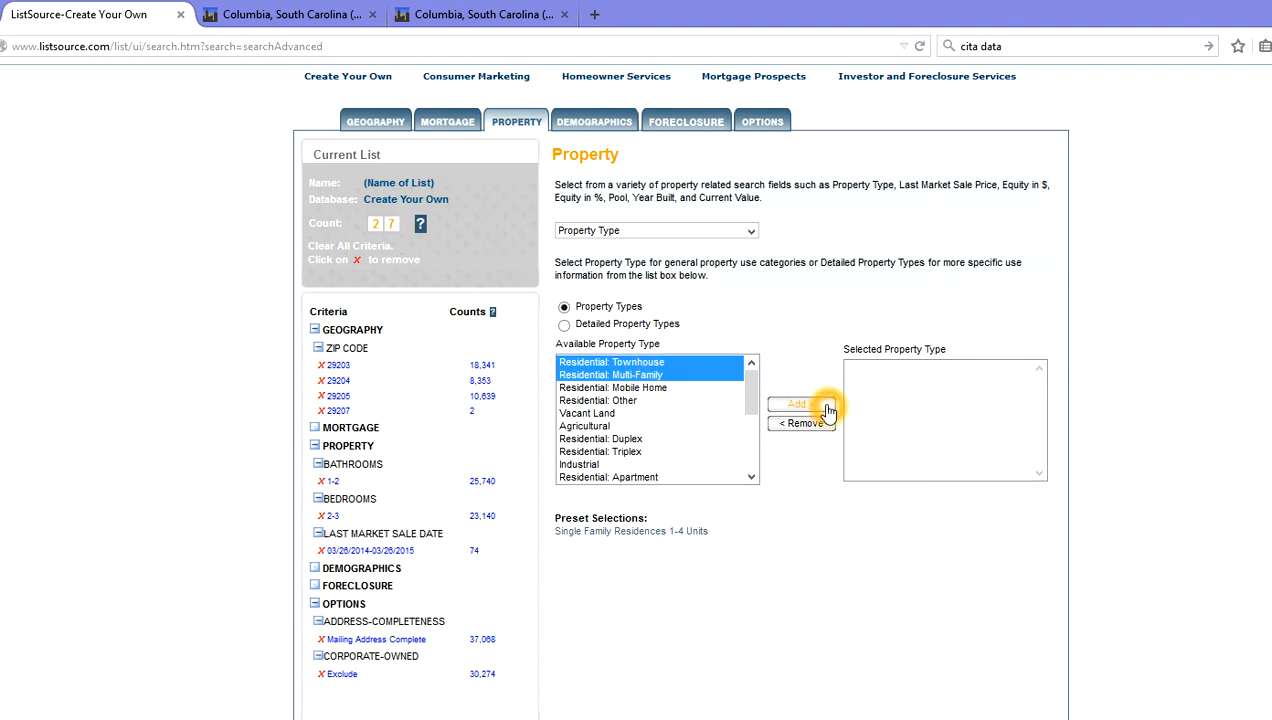
left_click(828, 410)
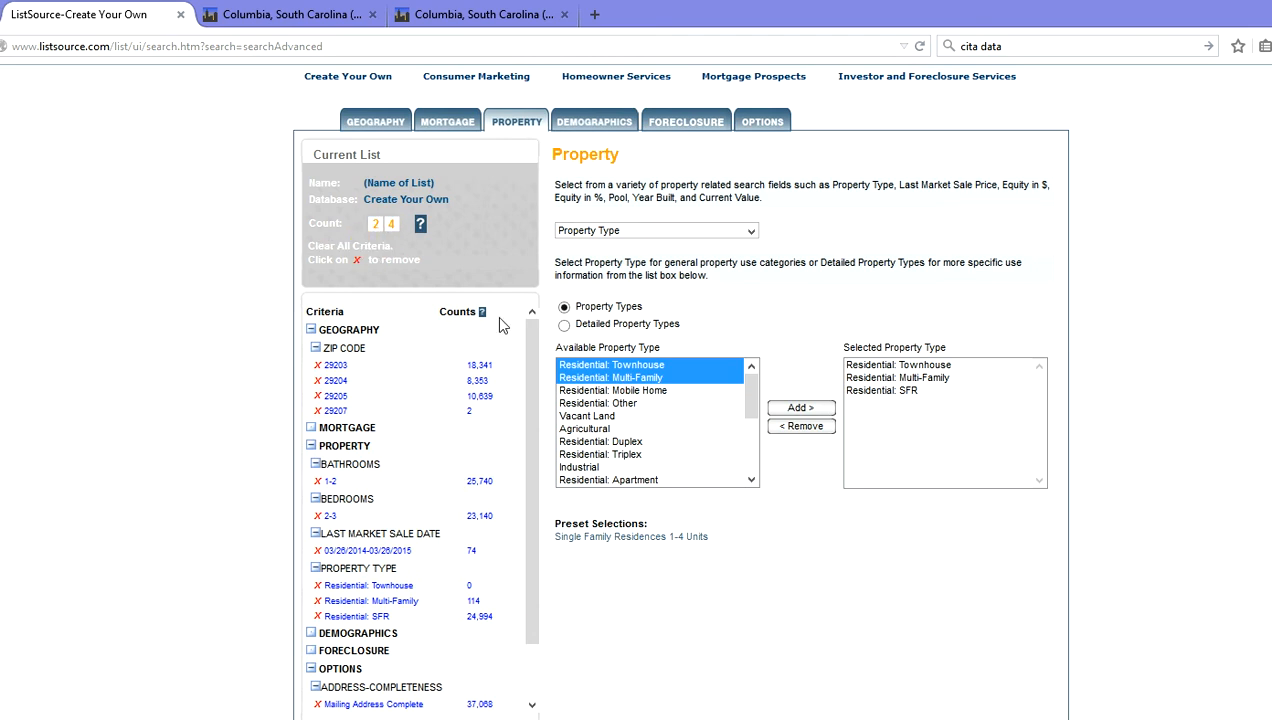
- In the list options, set the owner occupied status to Absentee Owned, including in-state and out-of-state owners
left_click(601, 127)
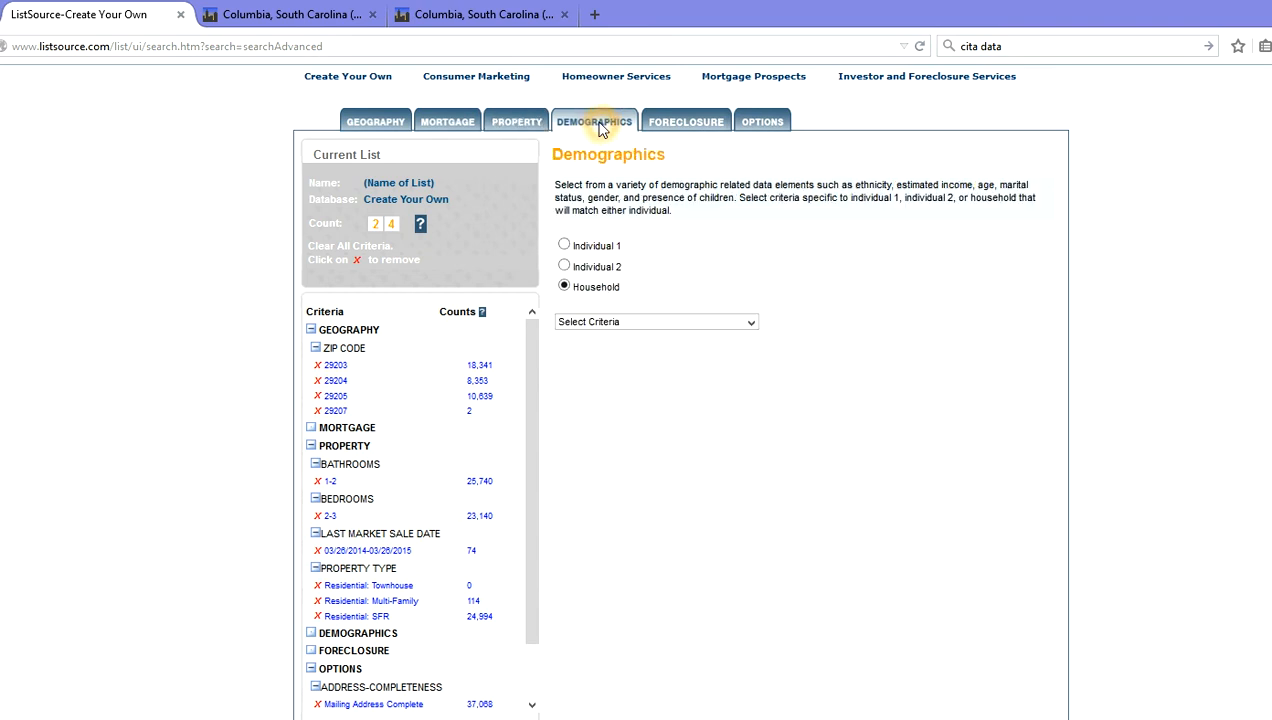
left_click(707, 128)
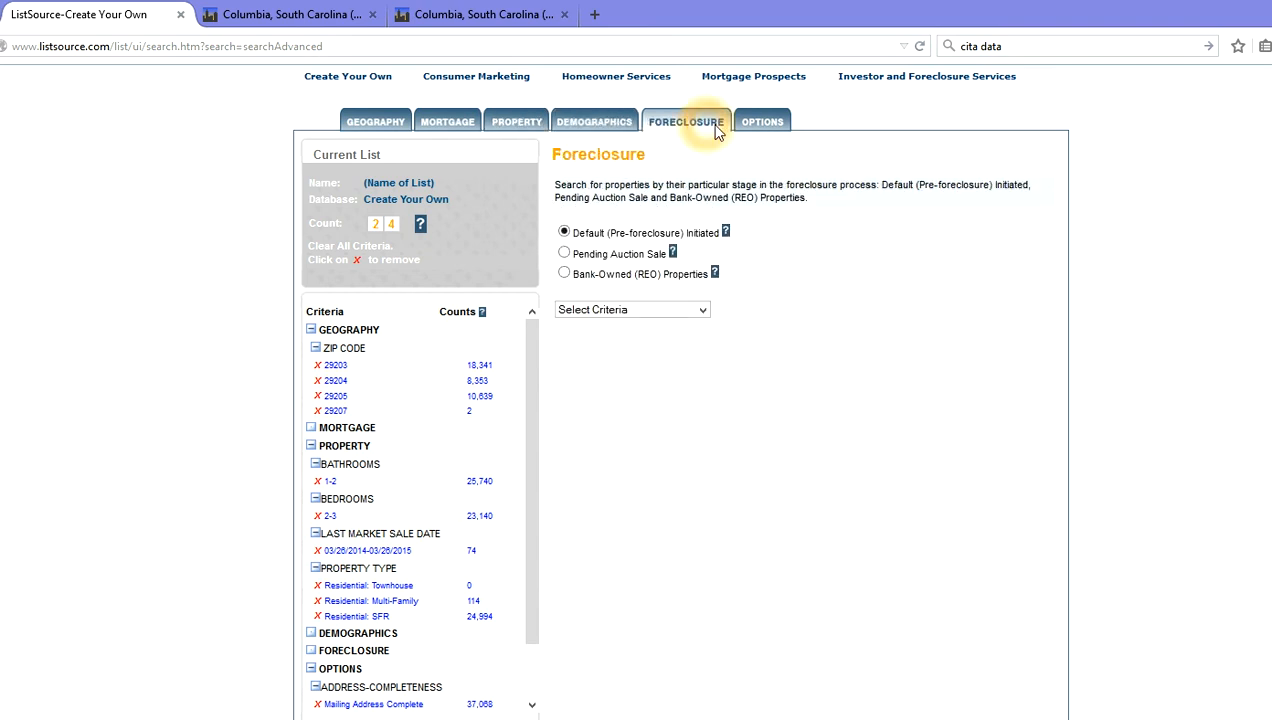
left_click(770, 128)
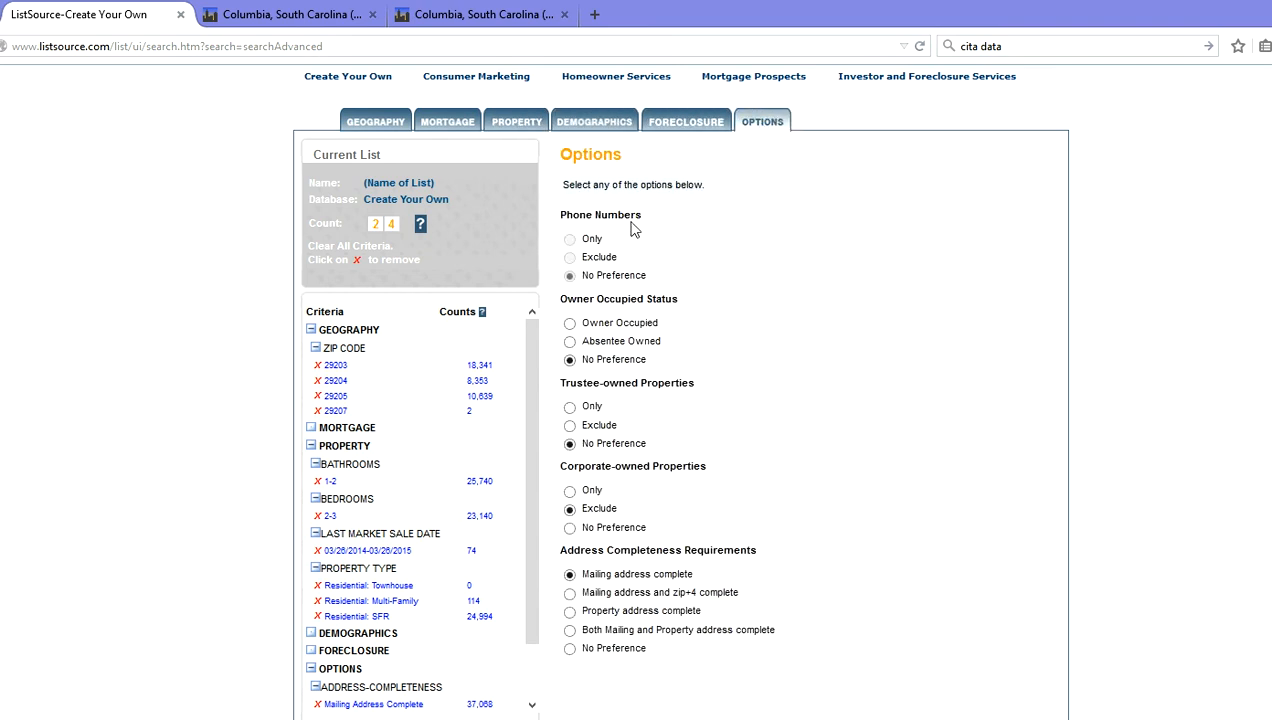
left_click(581, 237)
left_click(576, 242)
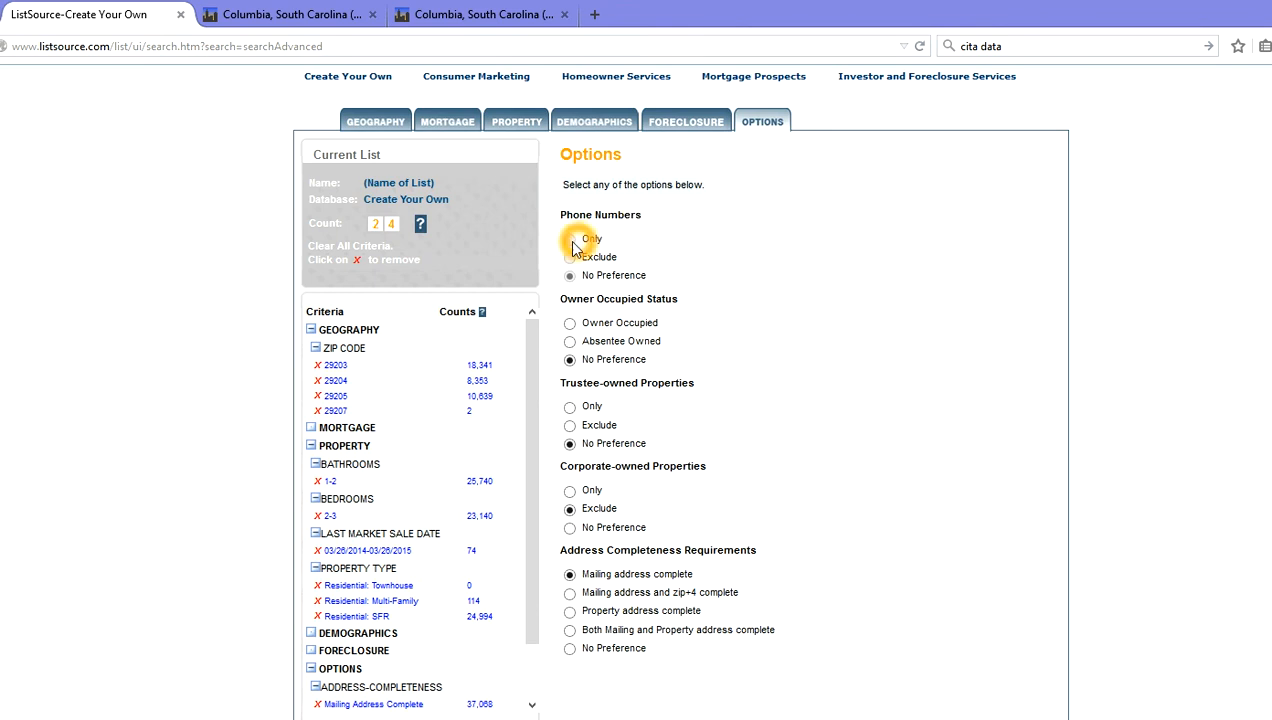
left_click(555, 298)
left_click(588, 311)
left_click(619, 309)
left_click(570, 342)
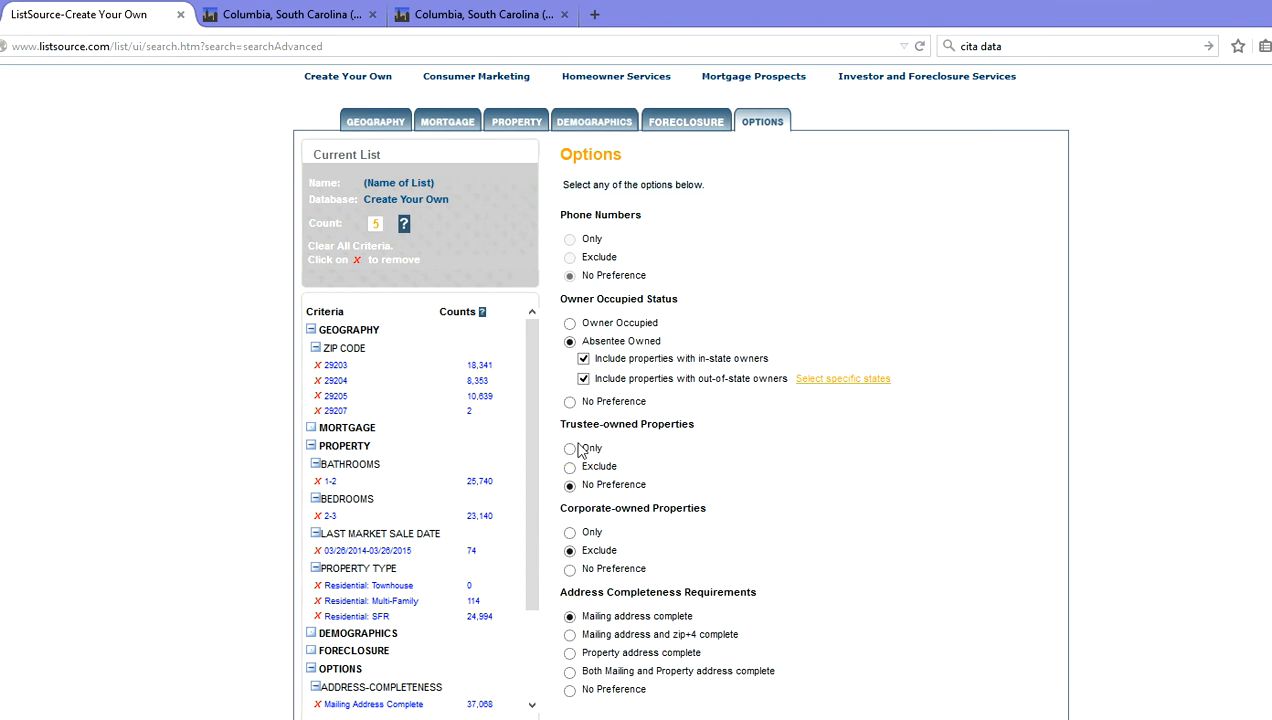
- Choose No Preference for trustee-owned properties and Exclude for corporate-owned properties
left_click(667, 430)
left_click(567, 487)
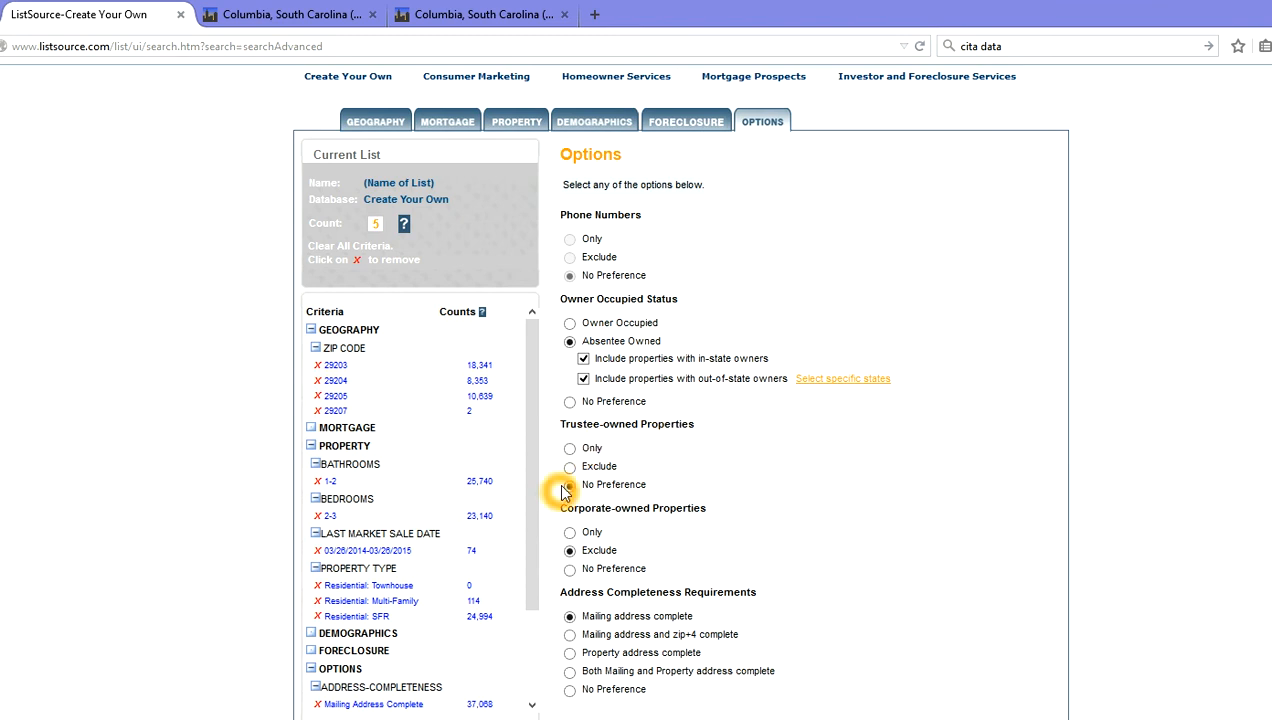
scroll(778, 530, "down", 1)
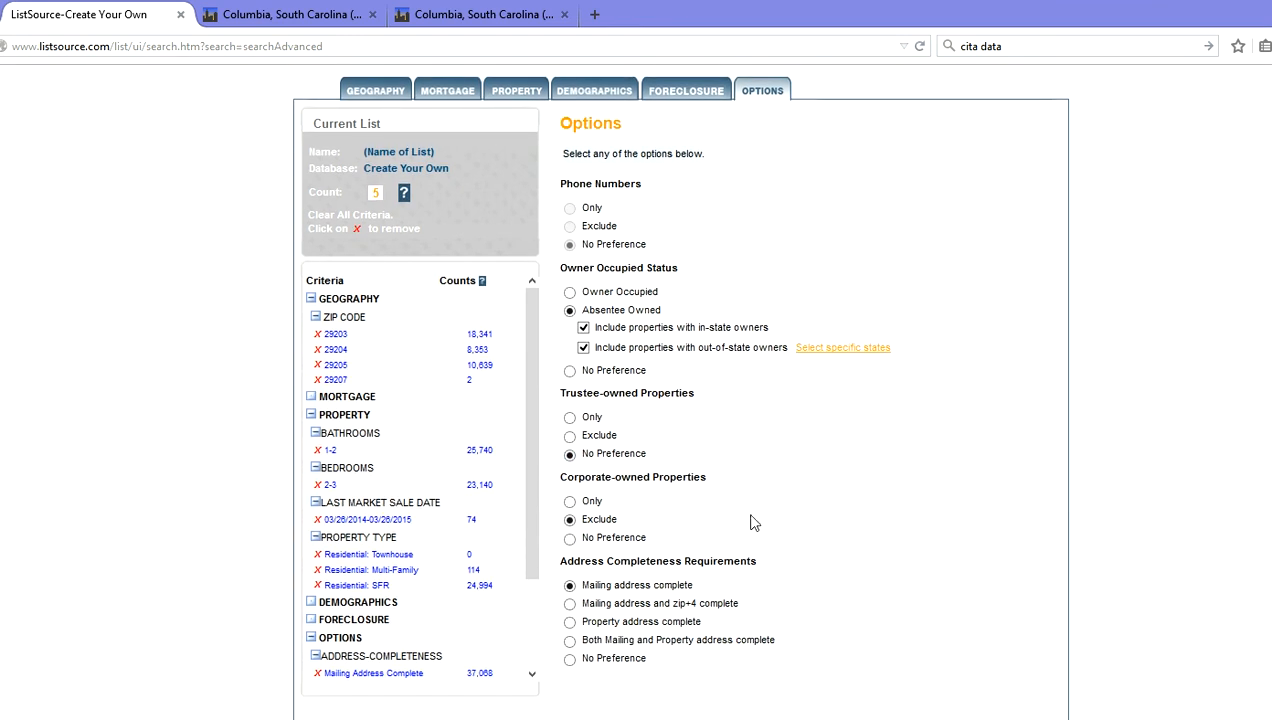
left_click(657, 480)
left_click(570, 520)
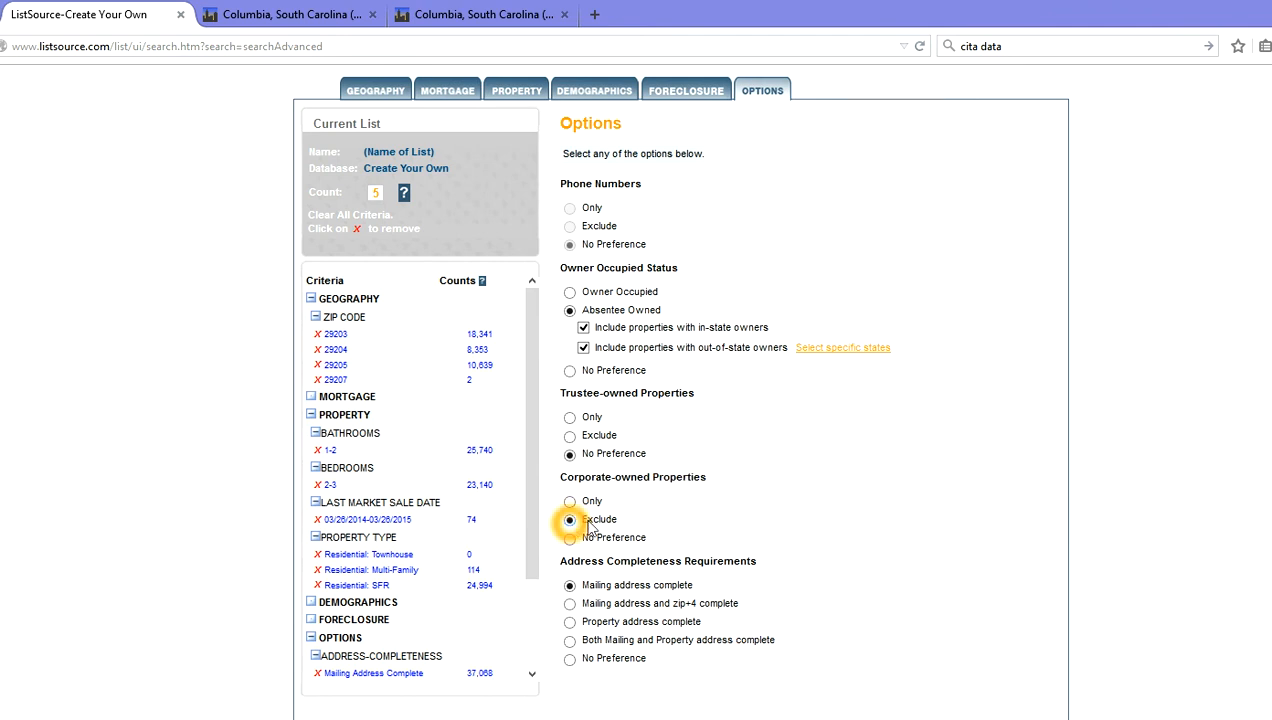
- Choose Mailing address complete as the address completeness requirement
left_click(778, 563)
left_click(763, 559)
left_click(763, 559)
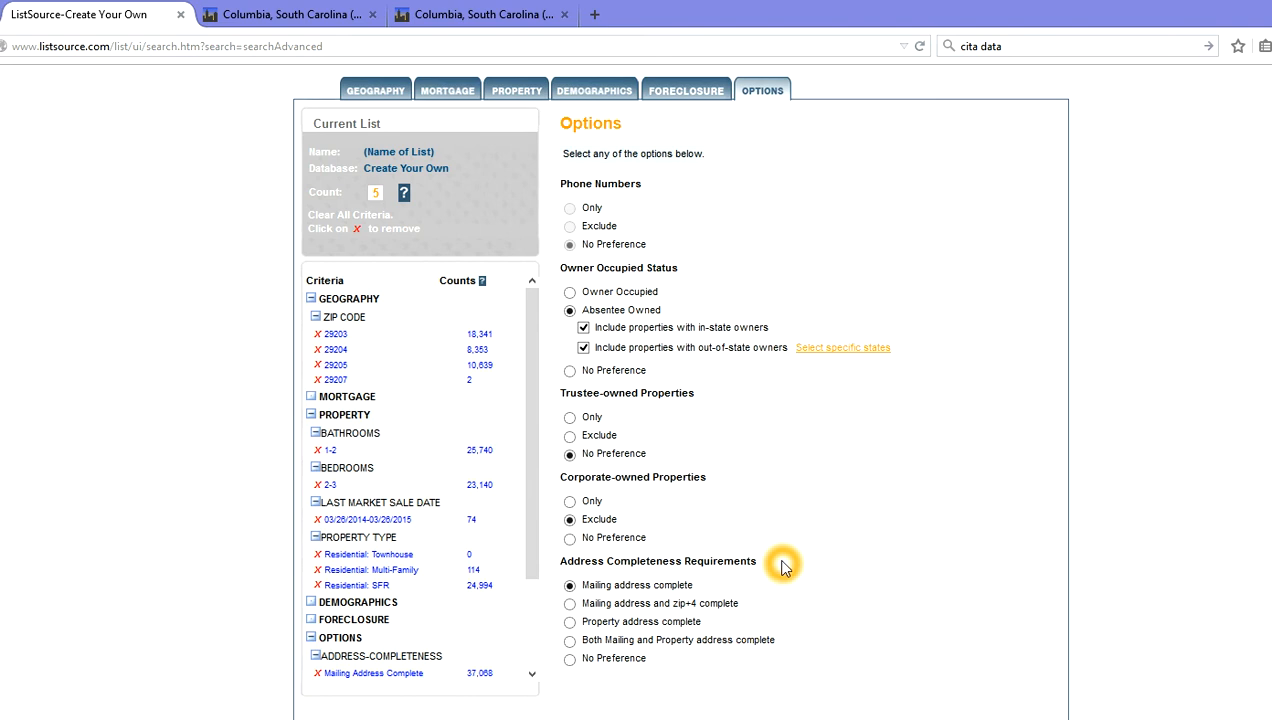
left_click(598, 567)
left_click(650, 570)
left_click(662, 570)
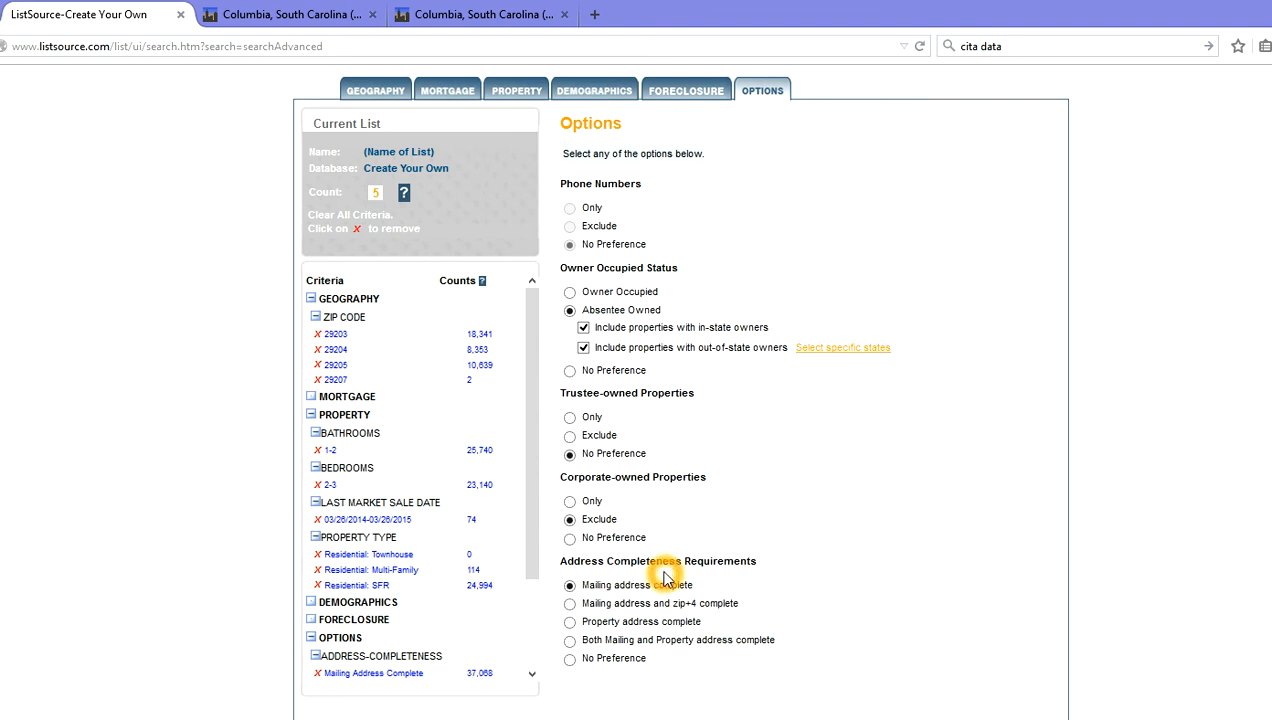
left_click(725, 569)
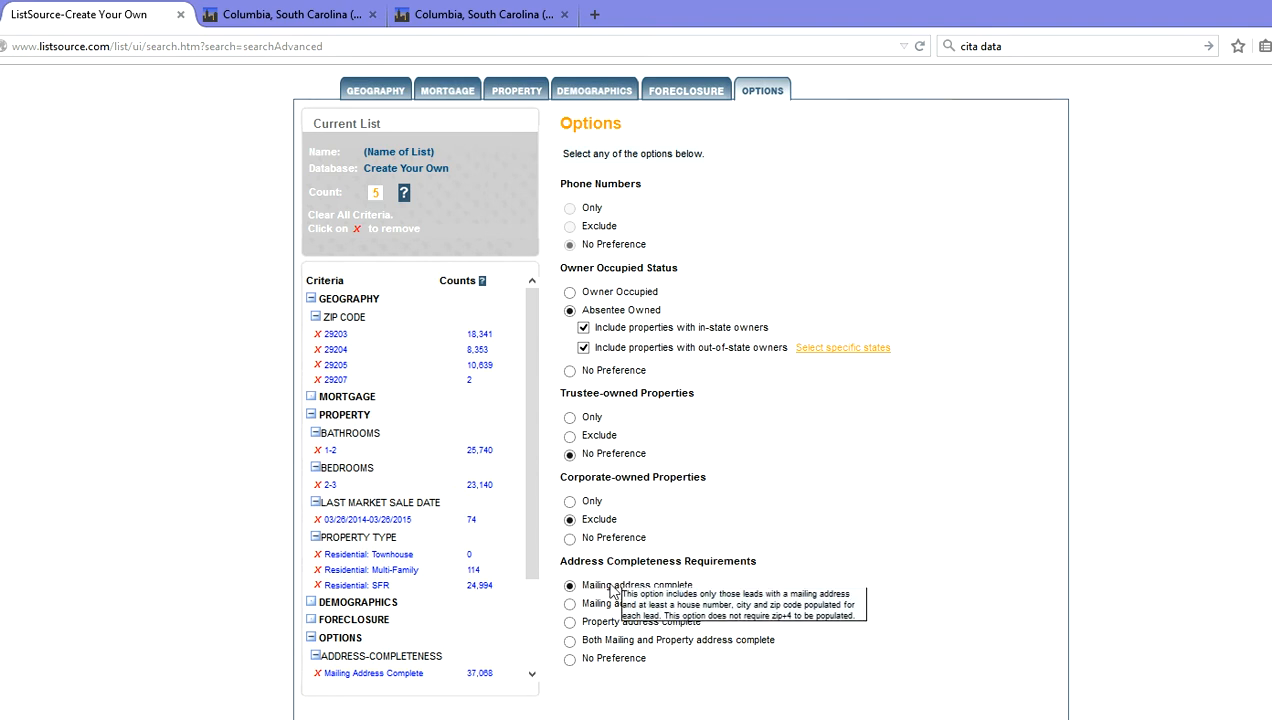
left_click(662, 585)
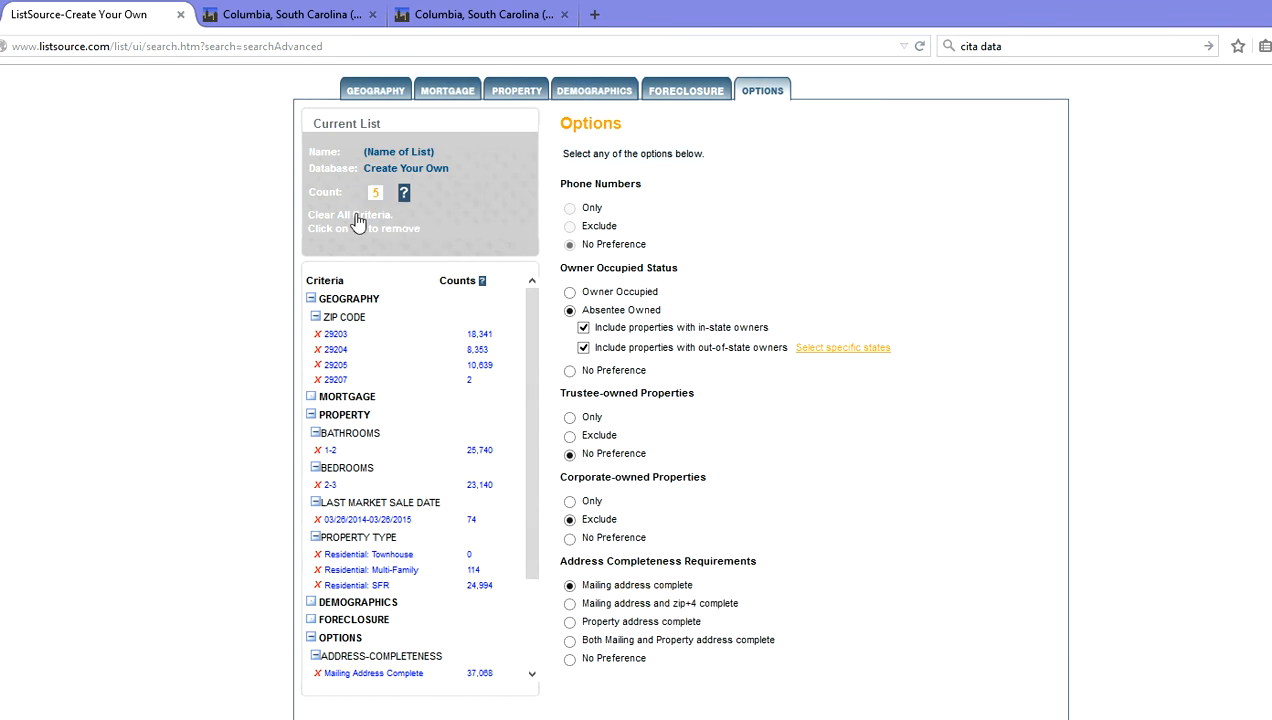
- Examine the current list count, the per-criterion counts and the alternative address completeness options
left_click(405, 190)
left_click(495, 388)
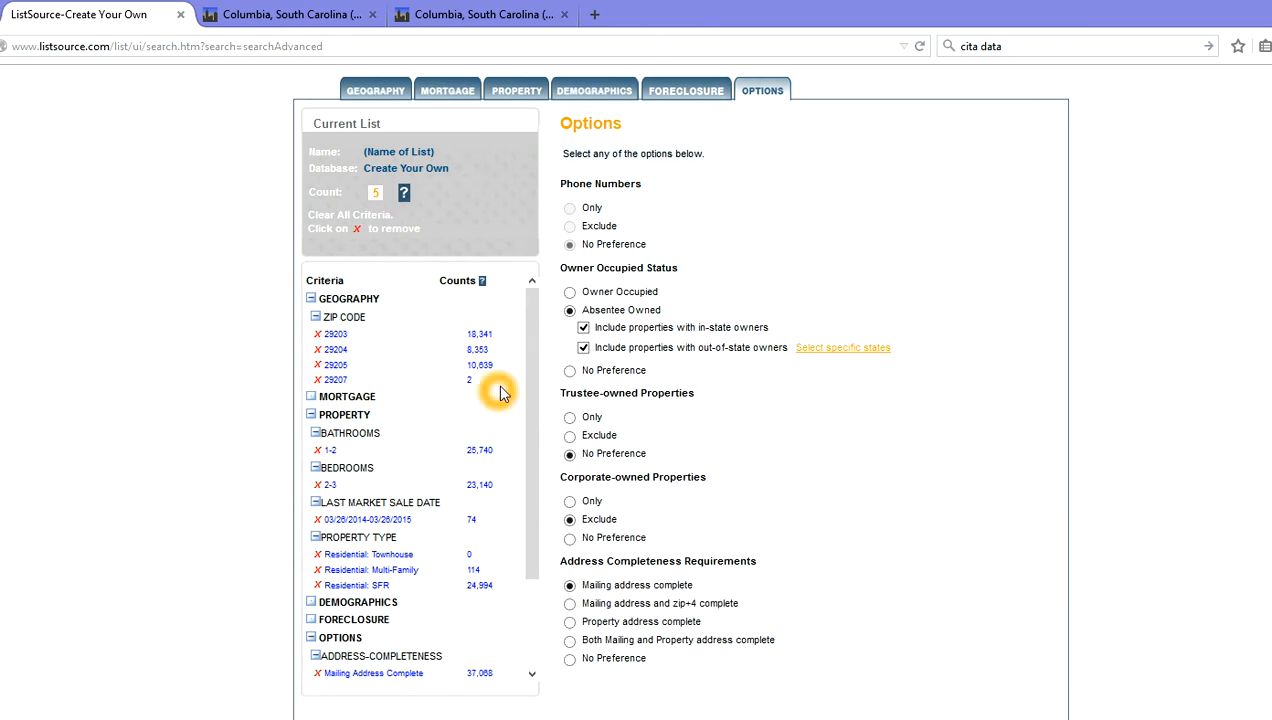
left_click(752, 540)
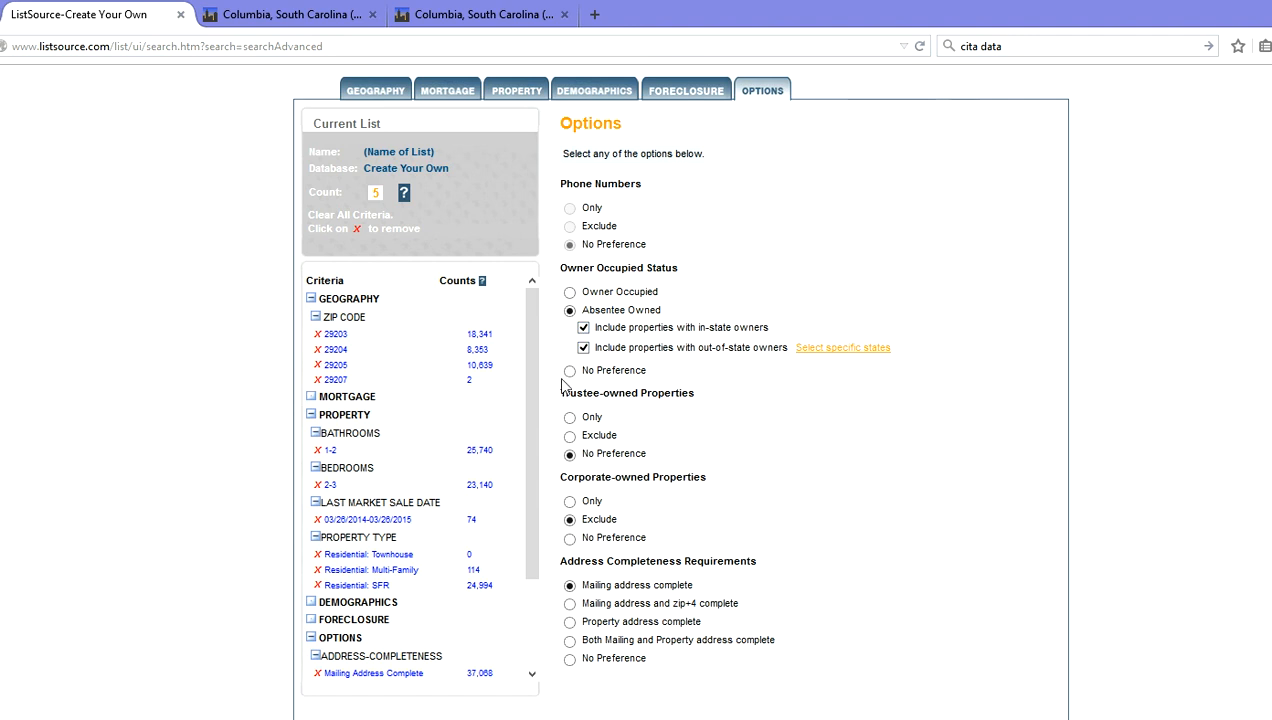
left_click(760, 518)
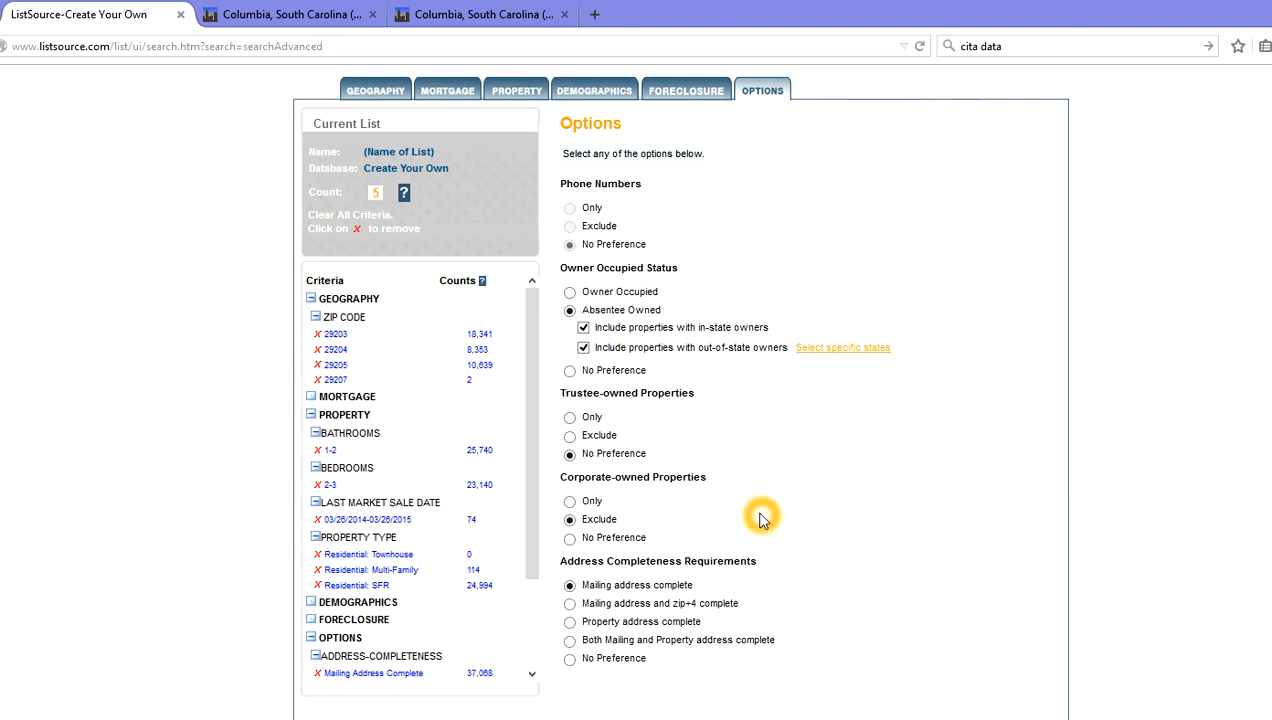
left_click(588, 617)
left_click(692, 607)
left_click(734, 606)
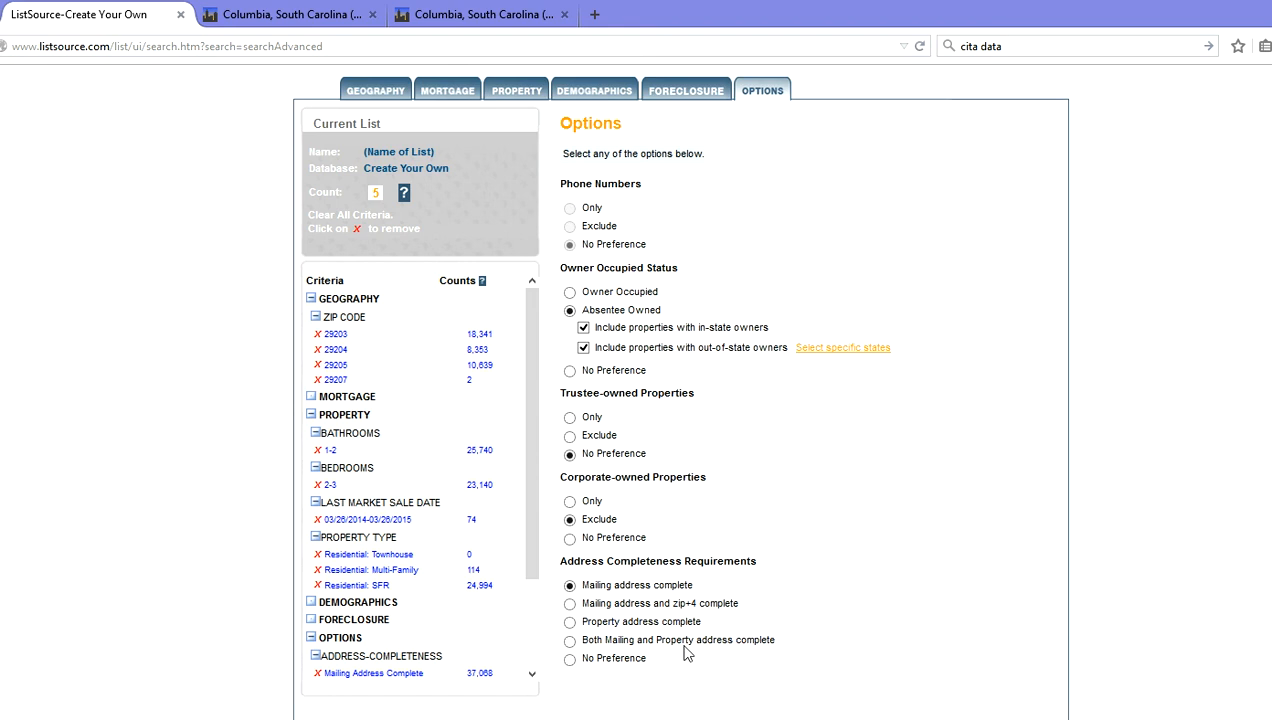
left_click(730, 645)
left_click(743, 645)
- Proceed to purchase the filtered list and check the total list price in the order summary
scroll(785, 612, "down", 1)
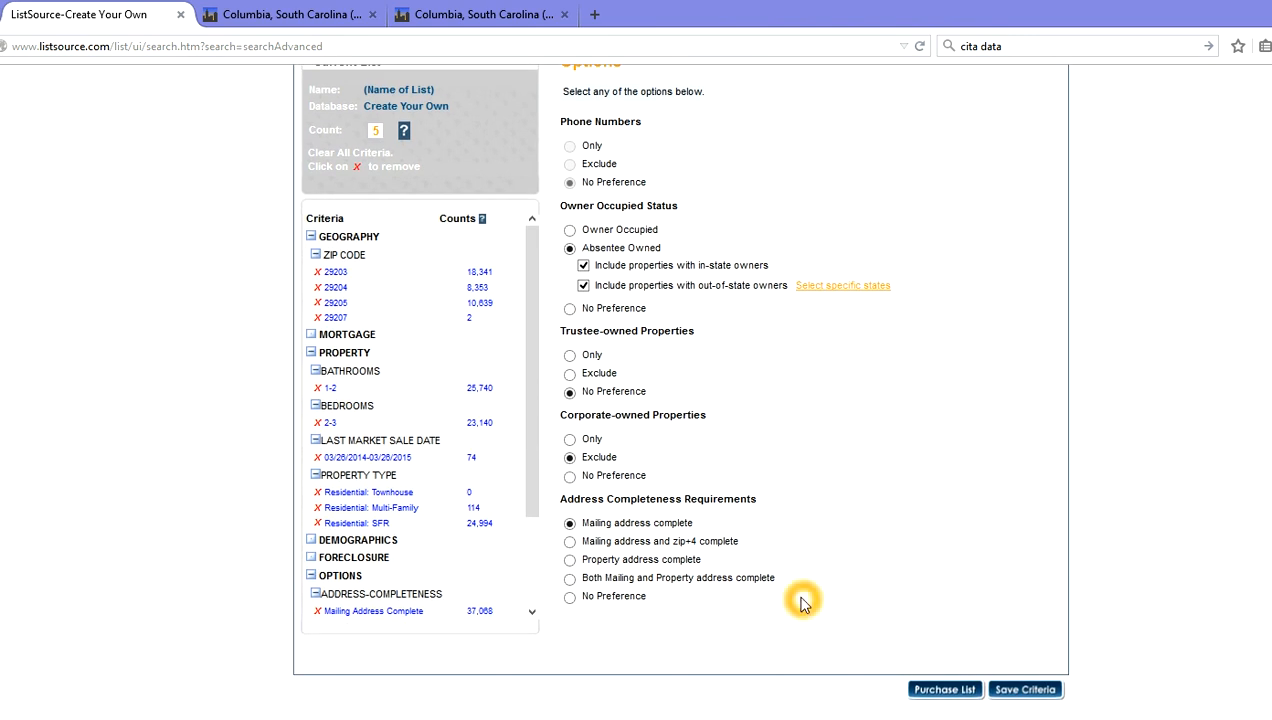
scroll(772, 595, "up", 1)
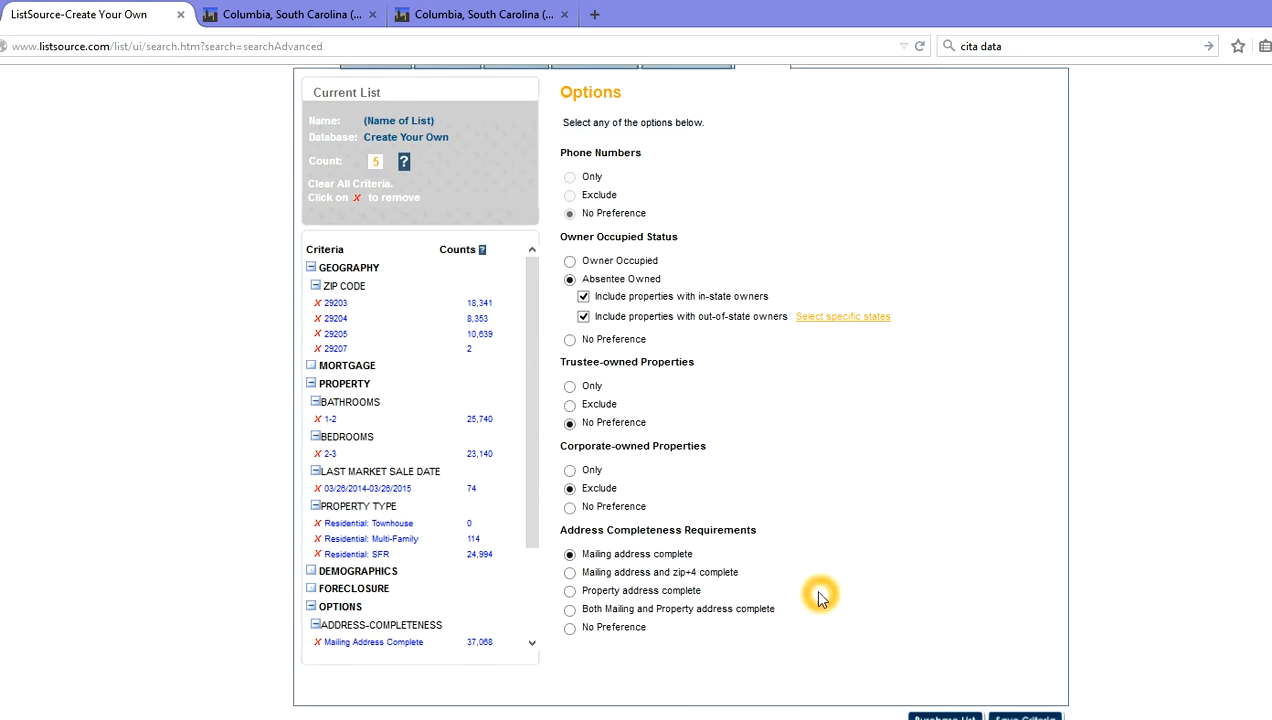
scroll(818, 597, "down", 1)
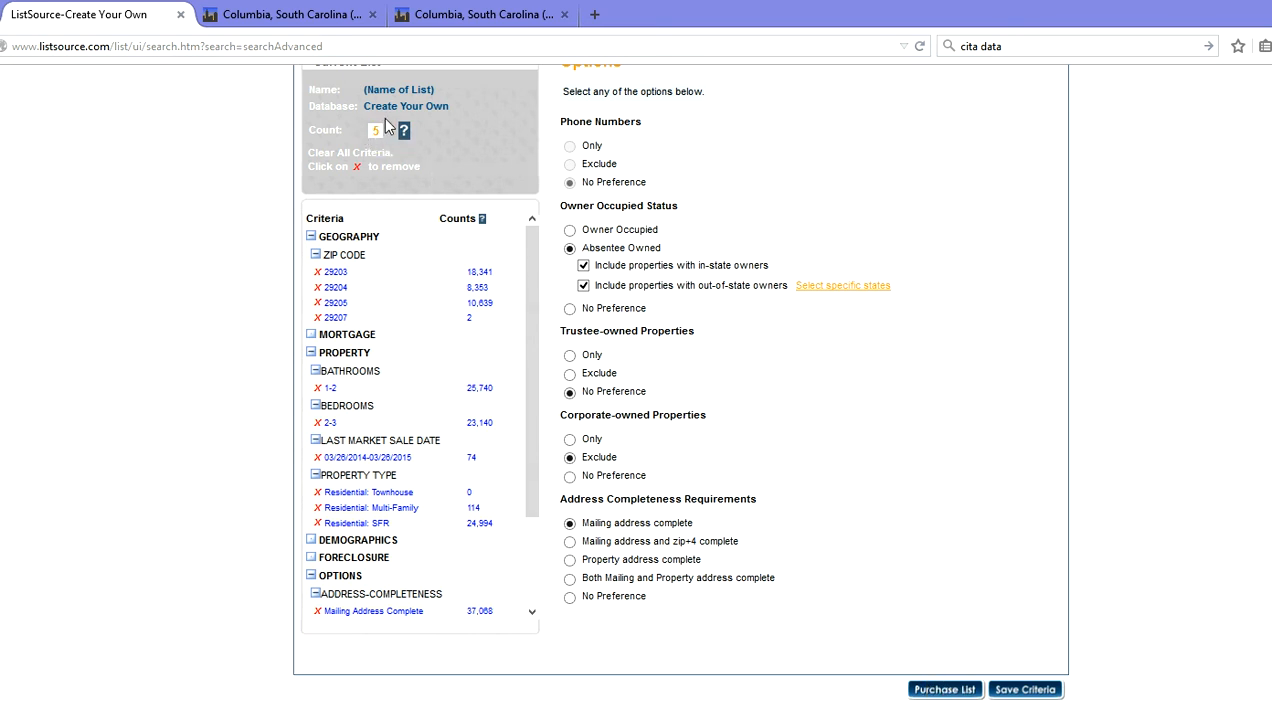
left_click(944, 694)
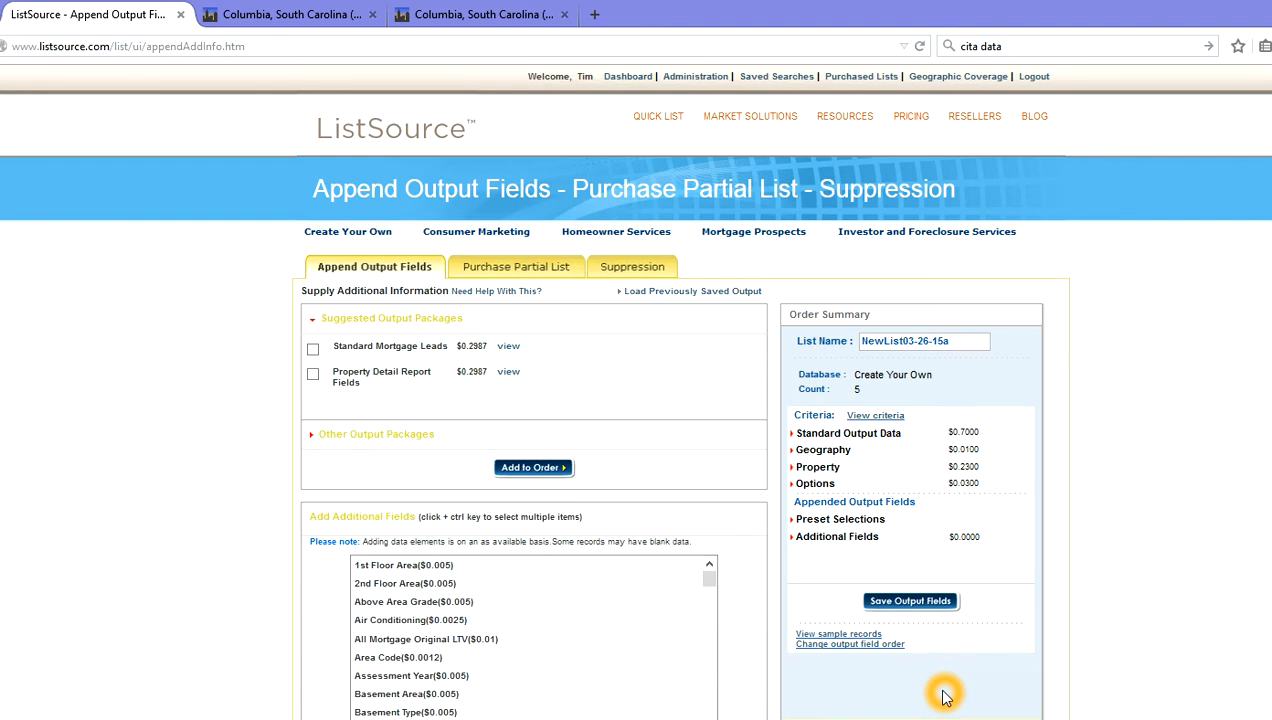
scroll(944, 694, "down", 3)
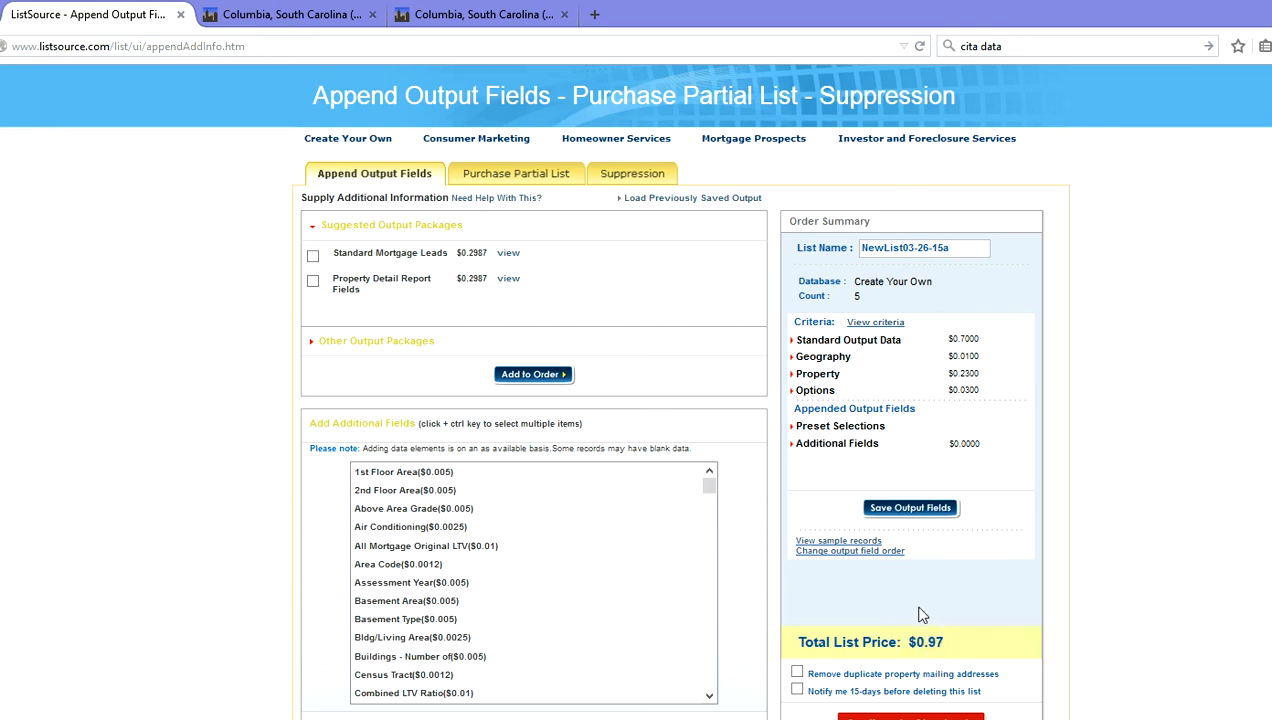
- Examine the total list price, the suggested output packages and the additional fields available for the order
left_click(950, 660)
left_click(940, 642)
left_click(900, 593)
left_click(877, 597)
left_click(273, 286)
left_click(260, 378)
left_click(261, 393)
left_click(752, 466)
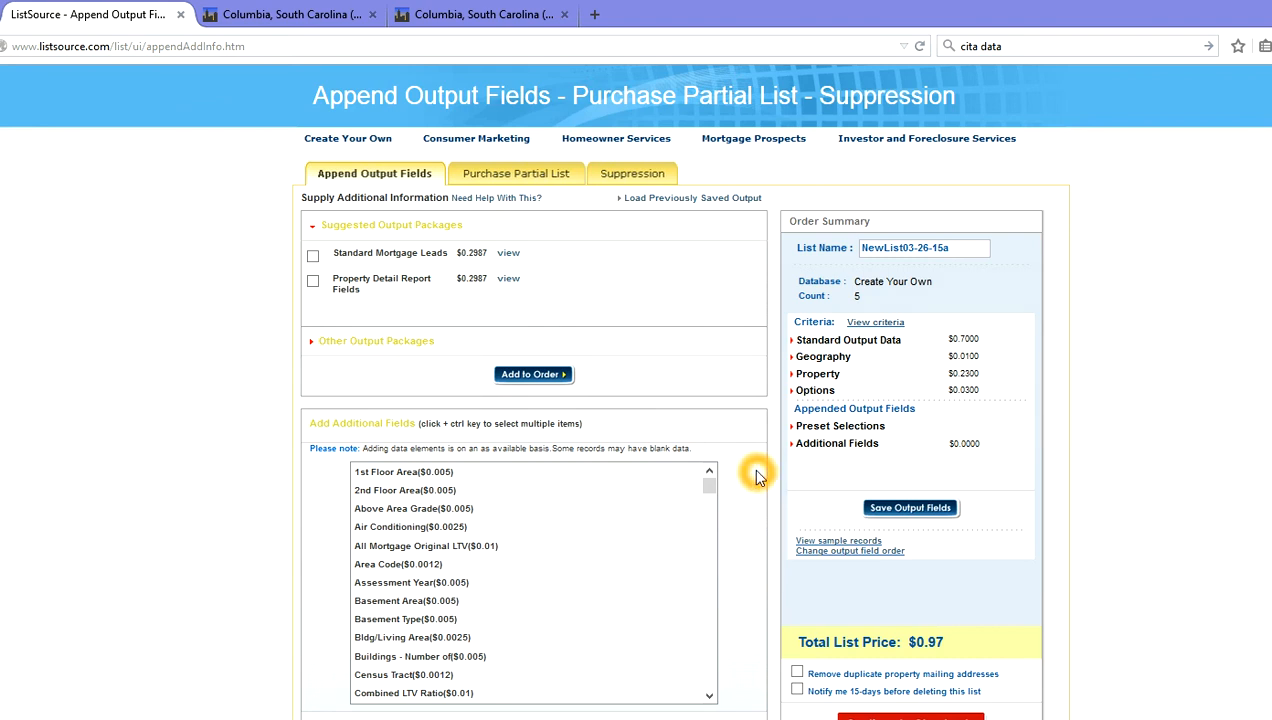
left_click(775, 452)
scroll(778, 457, "down", 2)
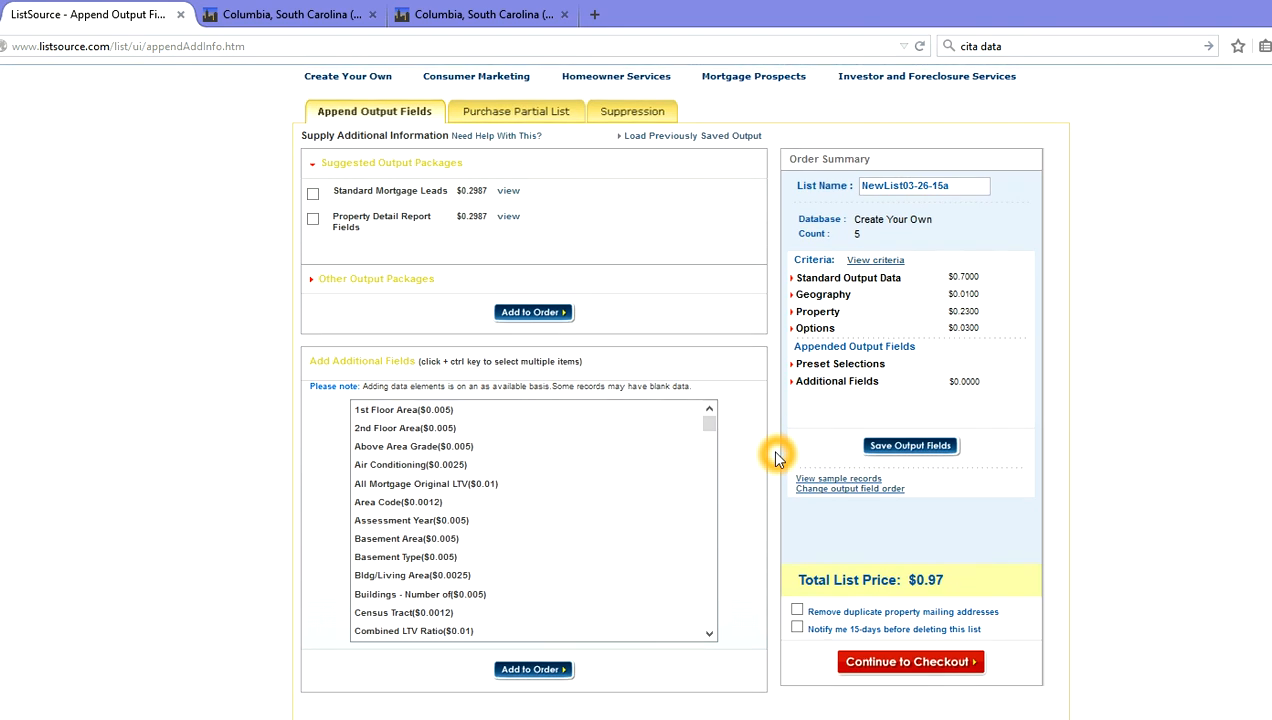
scroll(778, 457, "down", 1)
scroll(778, 457, "down", 1)
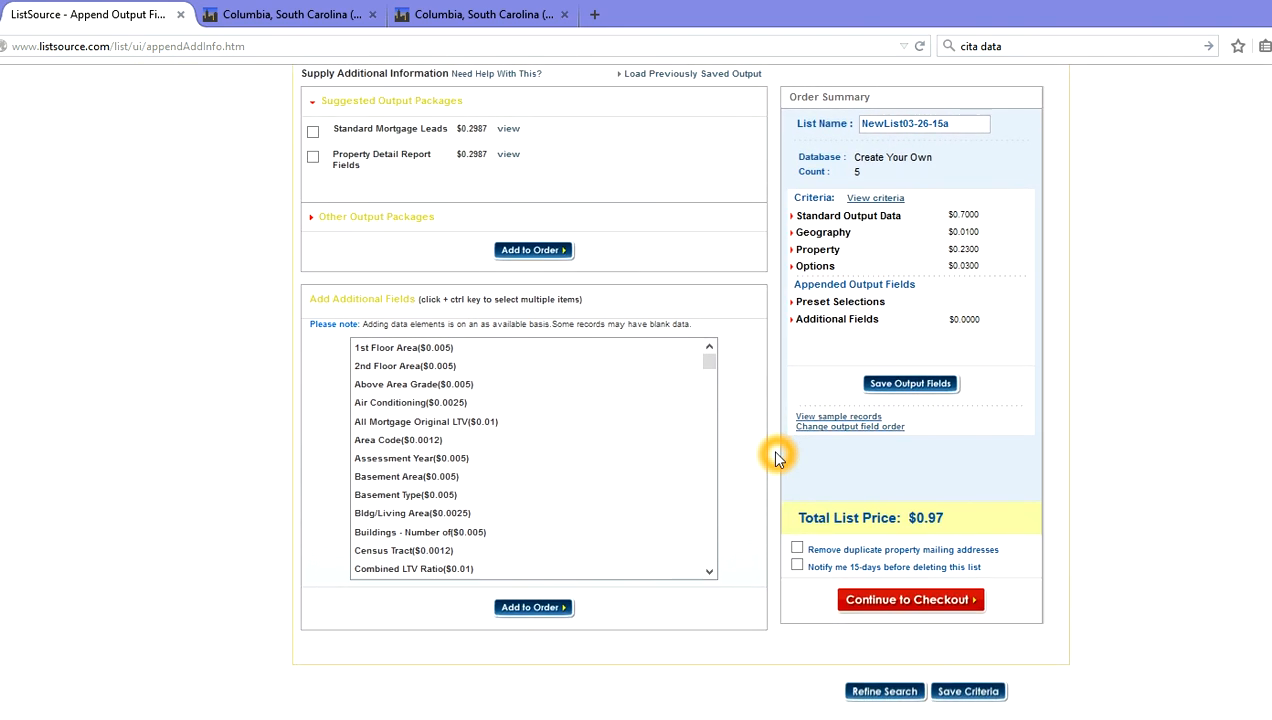
scroll(778, 457, "up", 2)
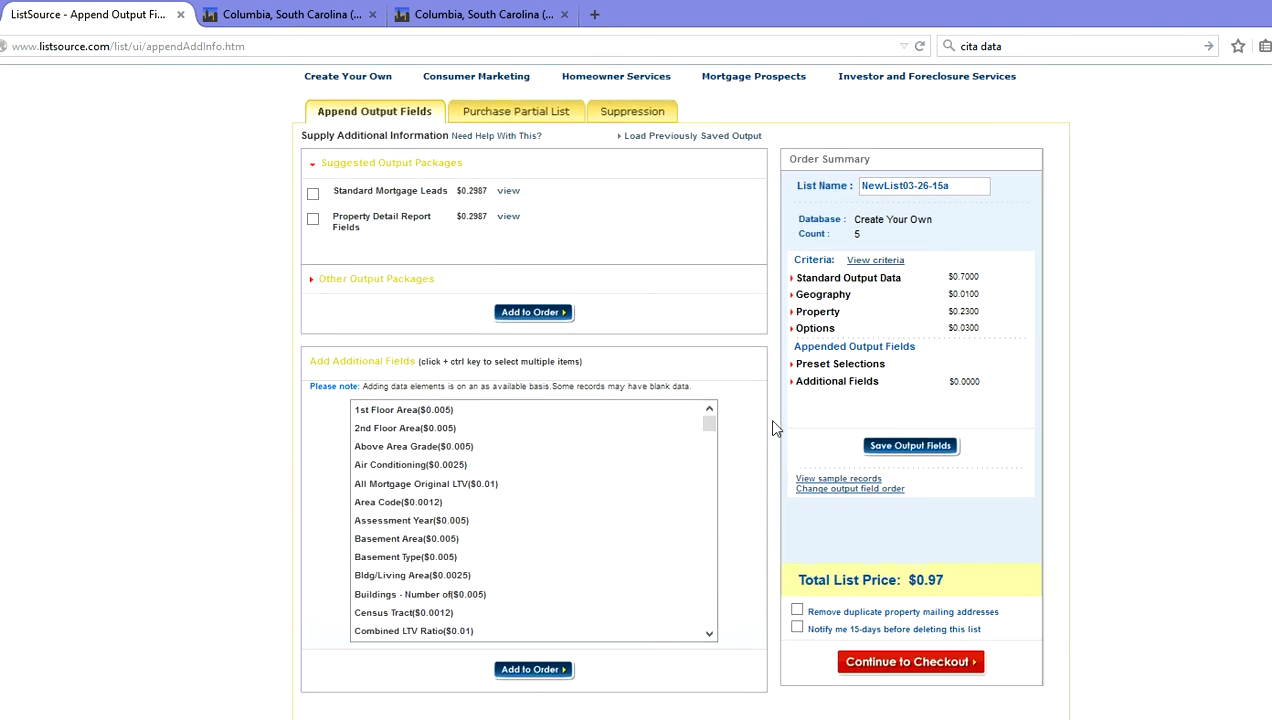
- Try limiting the purchase to only a set number of leads in the partial list options
left_click(526, 117)
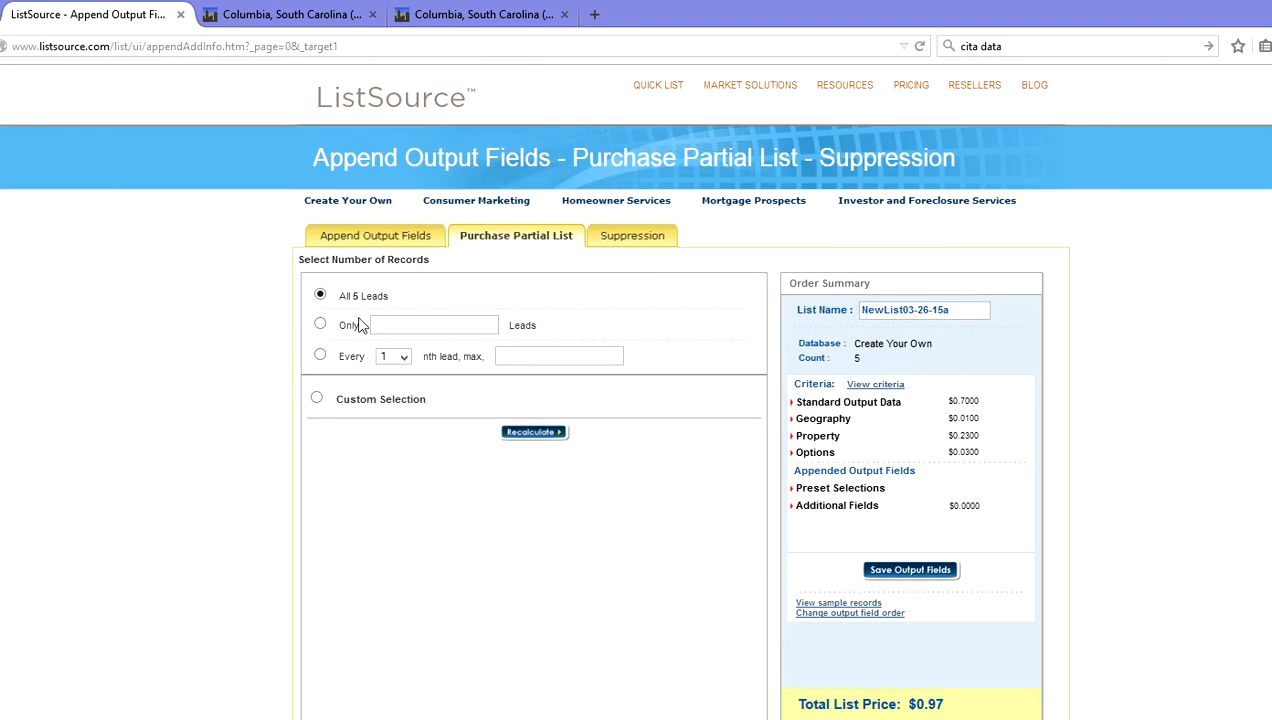
left_click(321, 326)
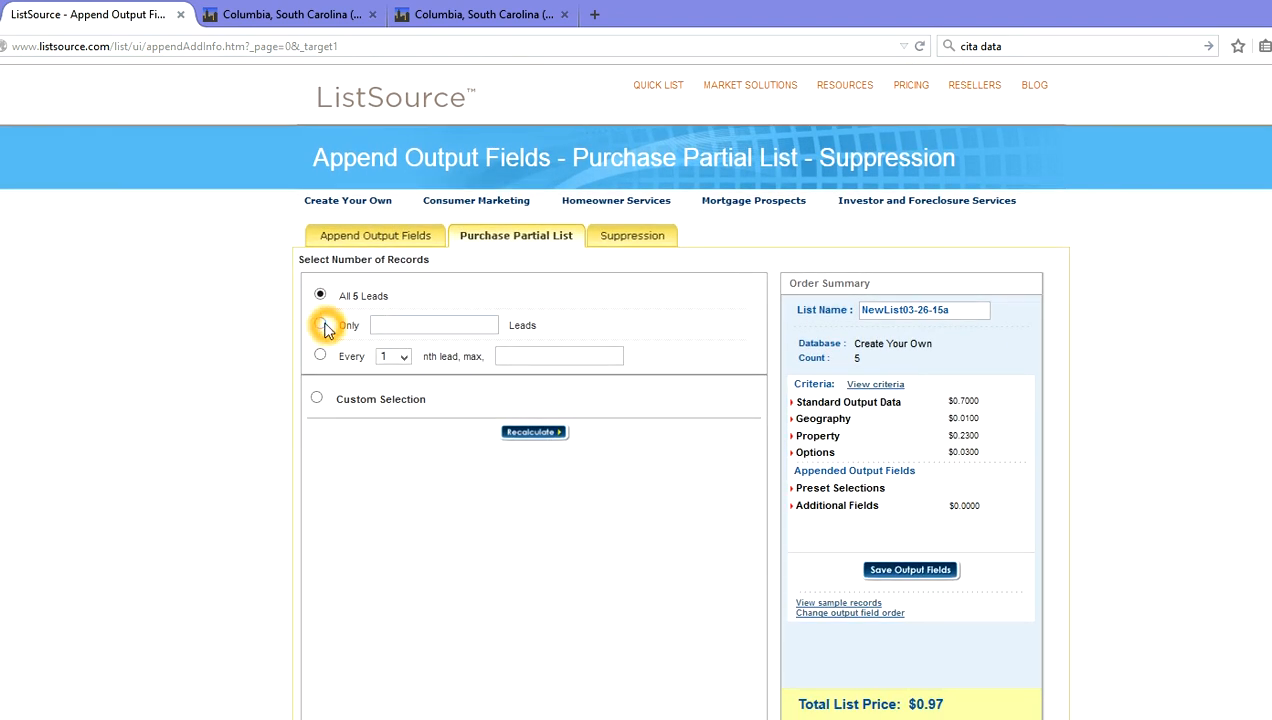
left_click(391, 325)
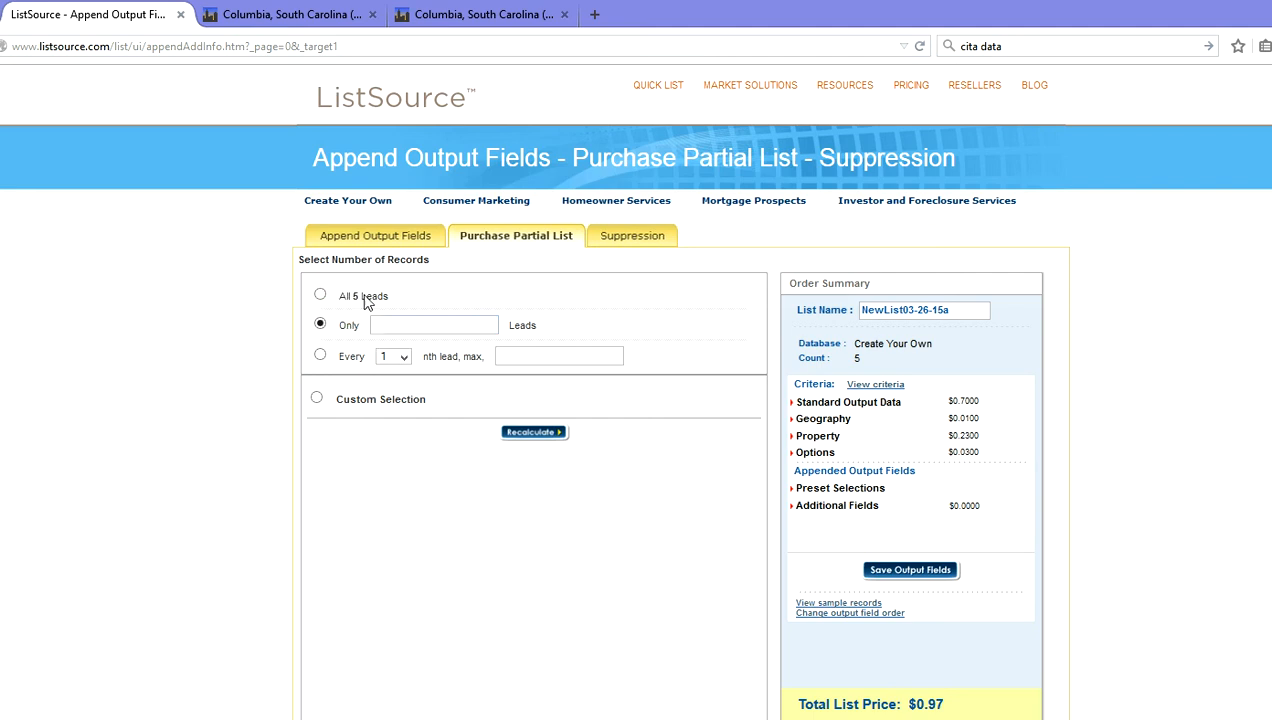
- Set the purchase back to all leads and return to the append output fields options
left_click(376, 292)
left_click(334, 302)
left_click(321, 295)
left_click(384, 238)
left_click(384, 241)
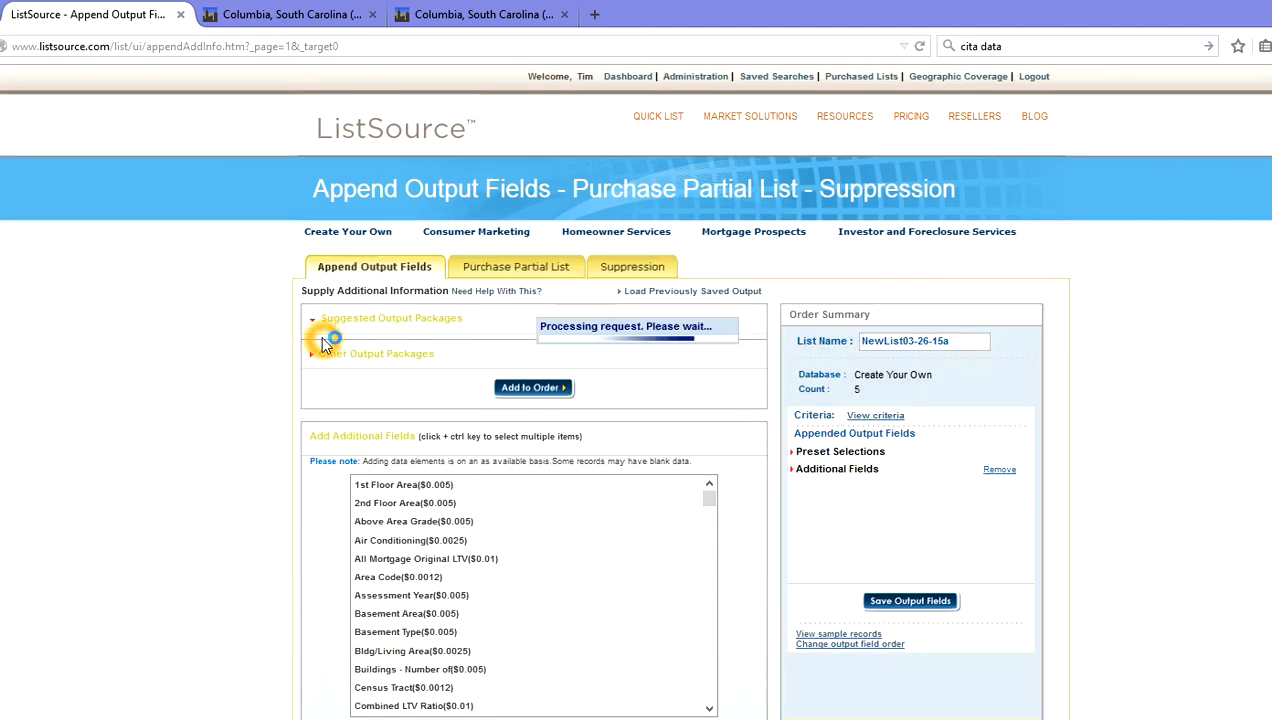
- Review the additional output fields with their prices against the total list price
scroll(258, 427, "down", 1)
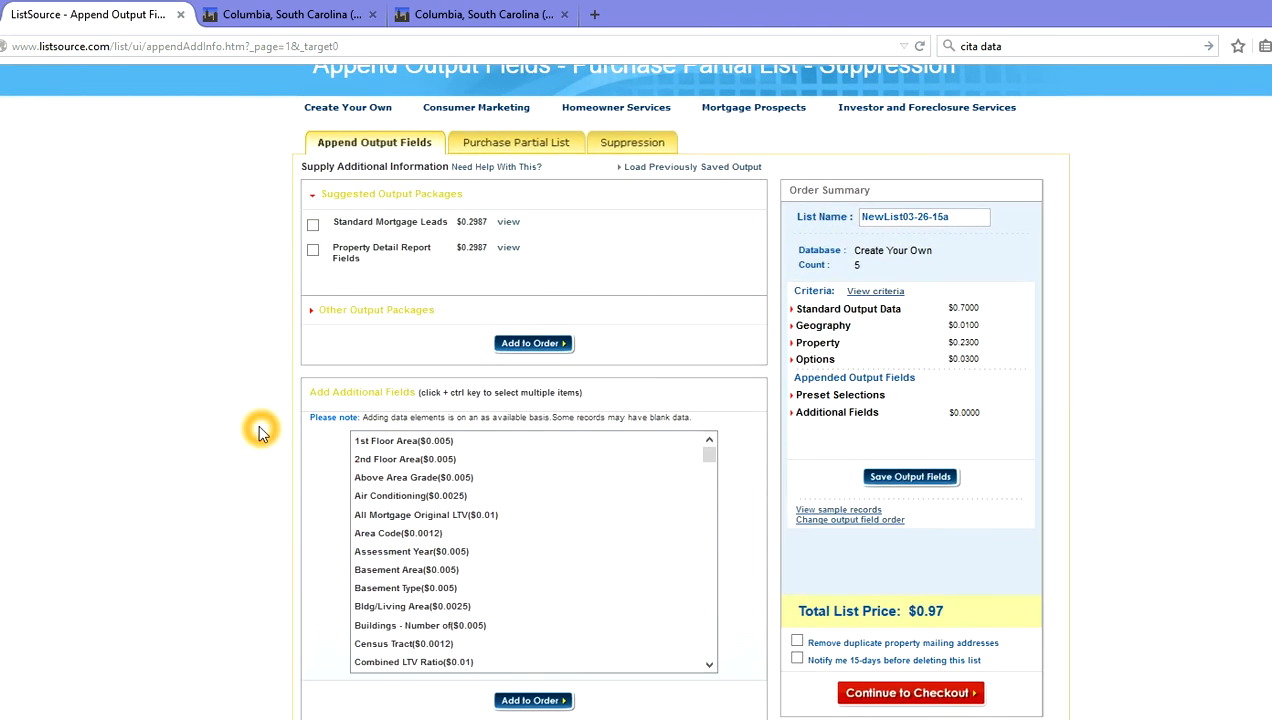
scroll(263, 424, "down", 2)
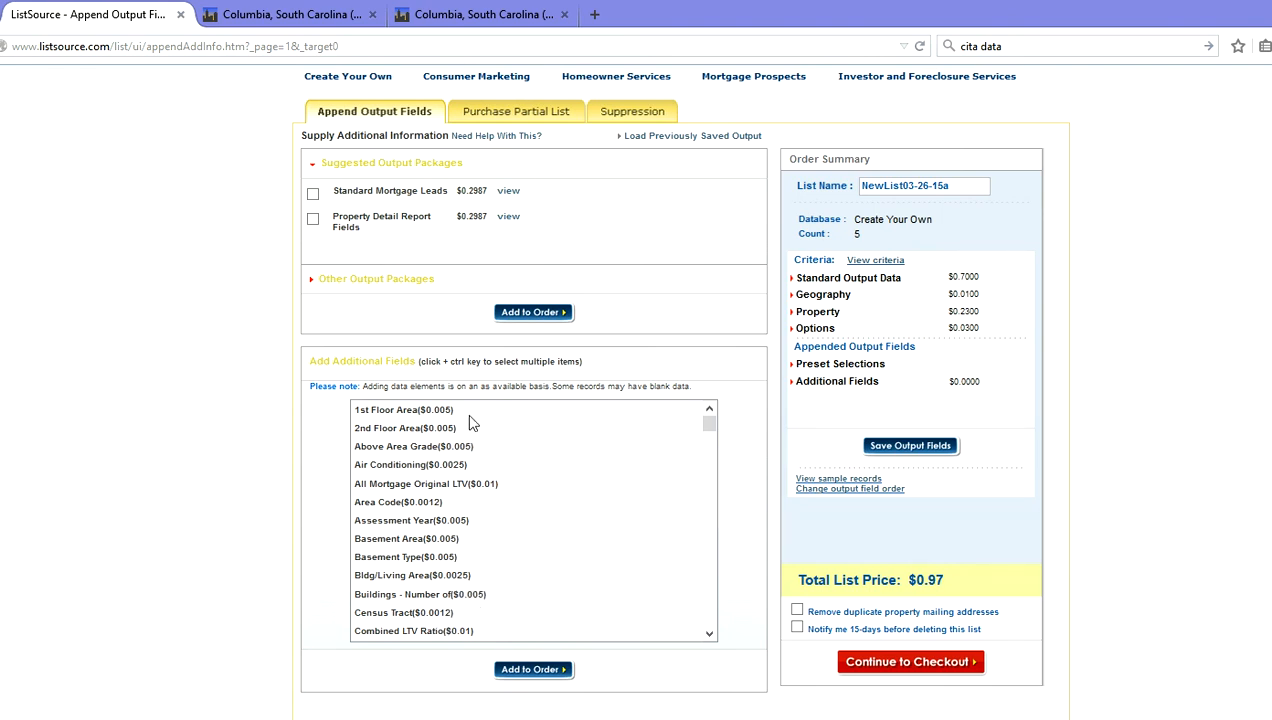
left_click(703, 426)
mouse_move(703, 426)
left_mouse_down()
mouse_move(705, 505)
mouse_move(709, 425)
left_mouse_up()
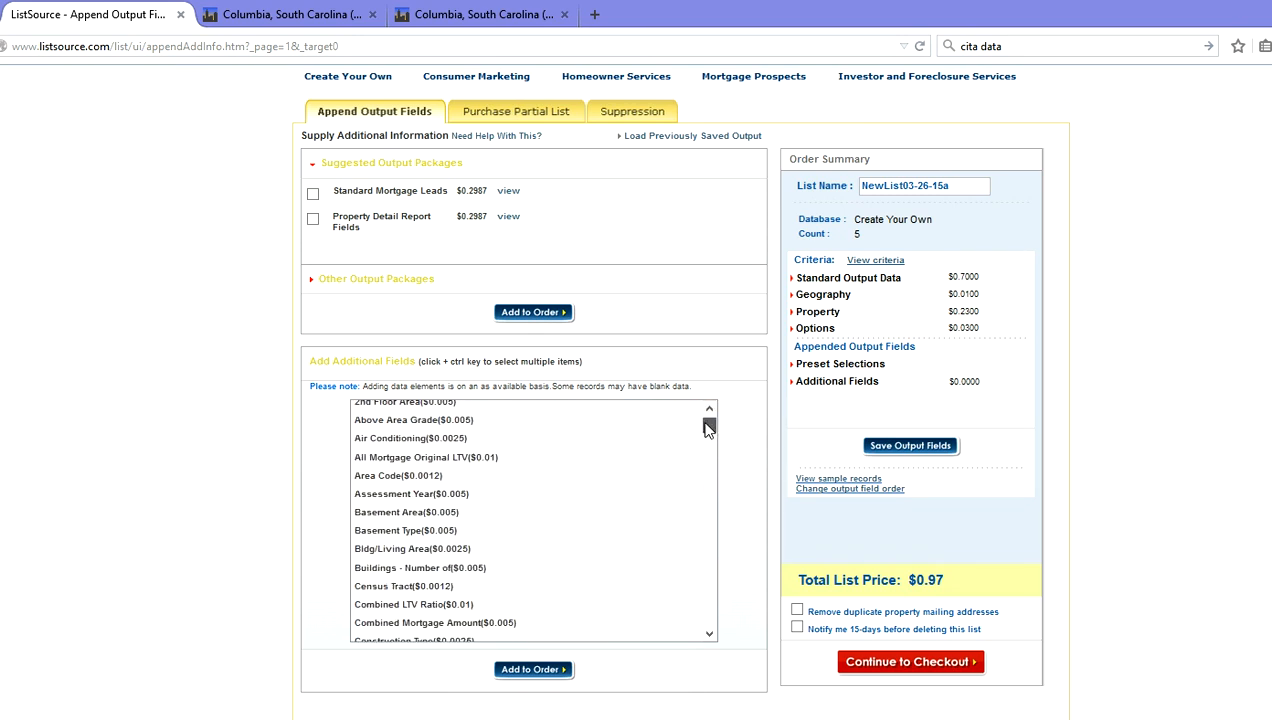
left_click(929, 587)
left_click(914, 576)
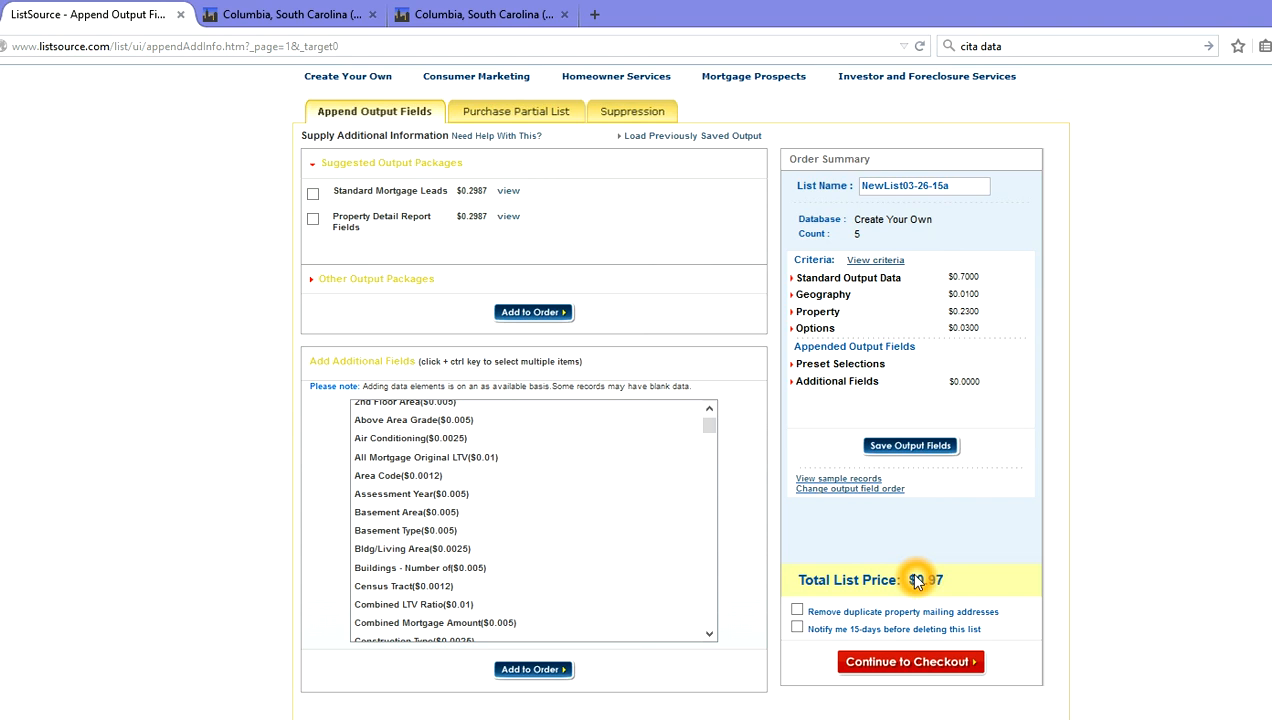
left_click(791, 478)
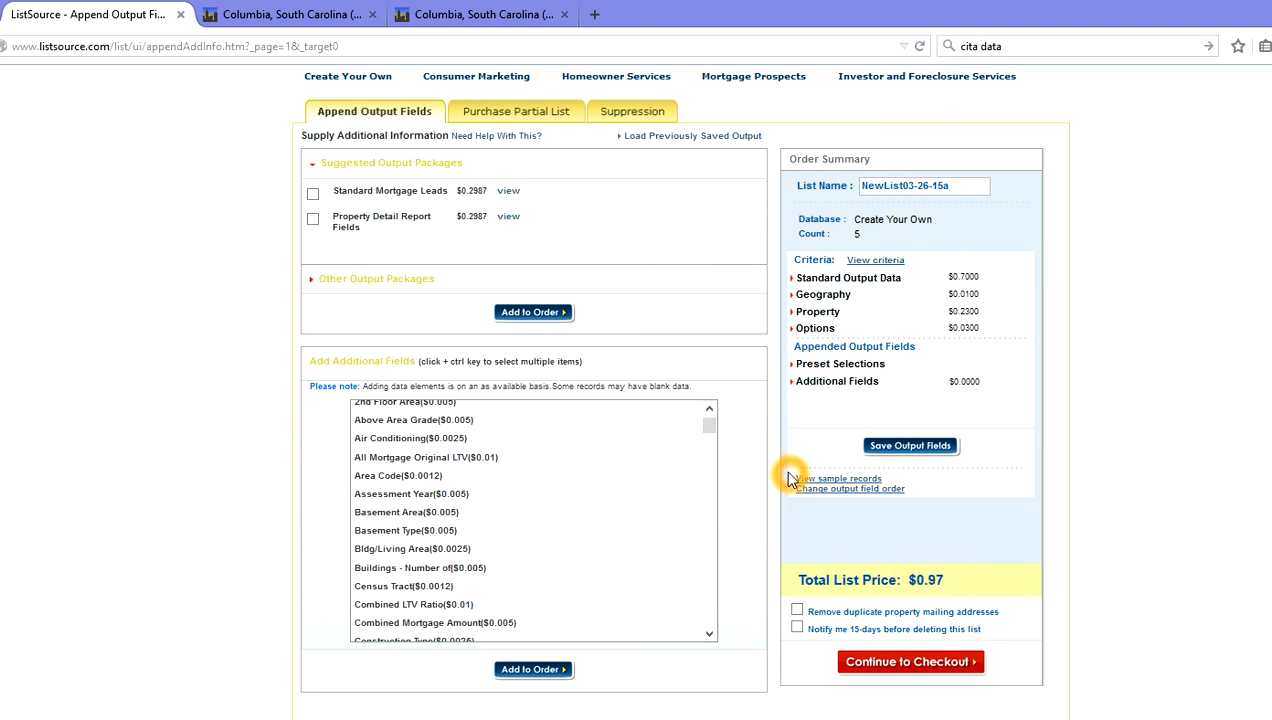
left_click(778, 608)
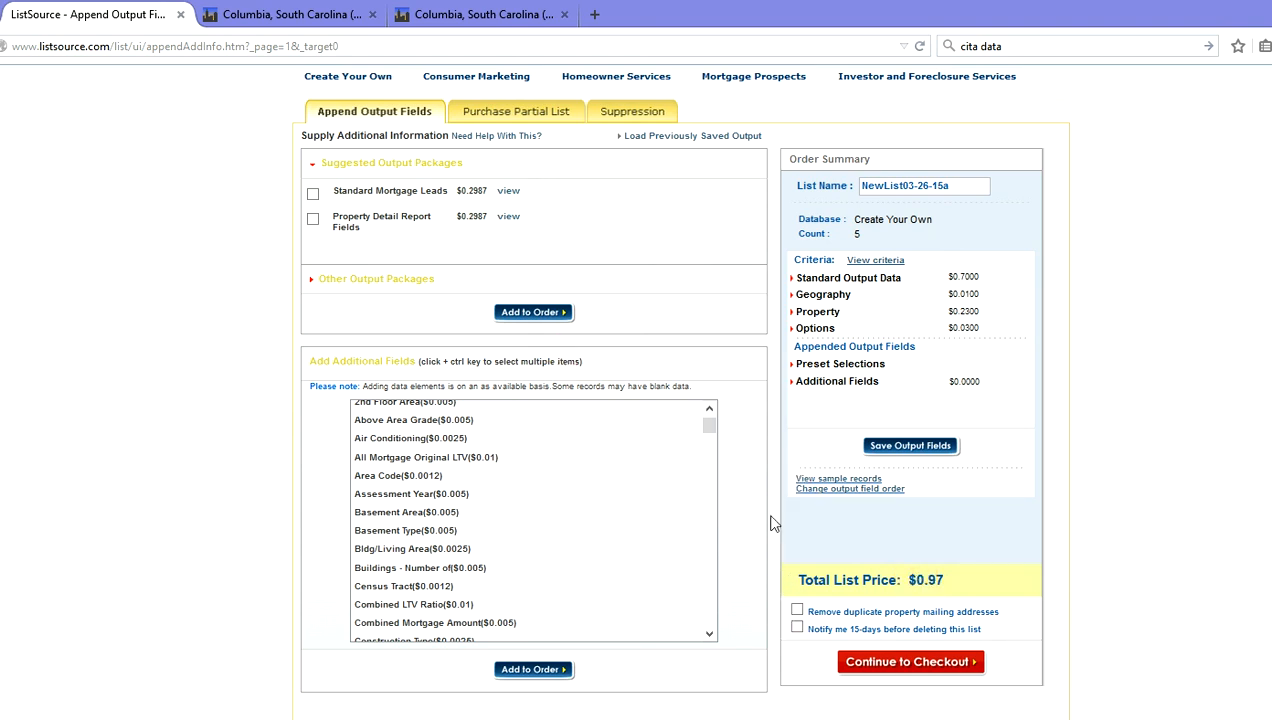
- Examine the duplicate-address and deletion-notice options and the choices for checking out, refining the search or saving the criteria
scroll(778, 527, "up", 2)
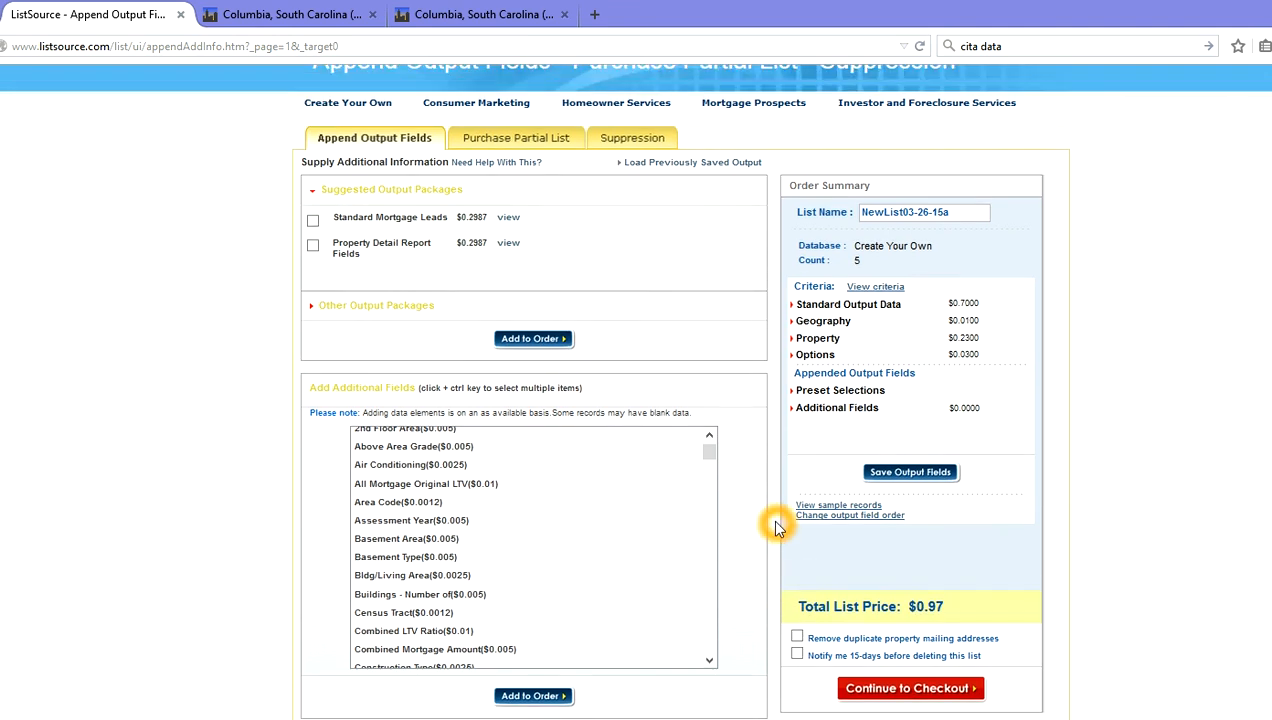
scroll(778, 527, "down", 1)
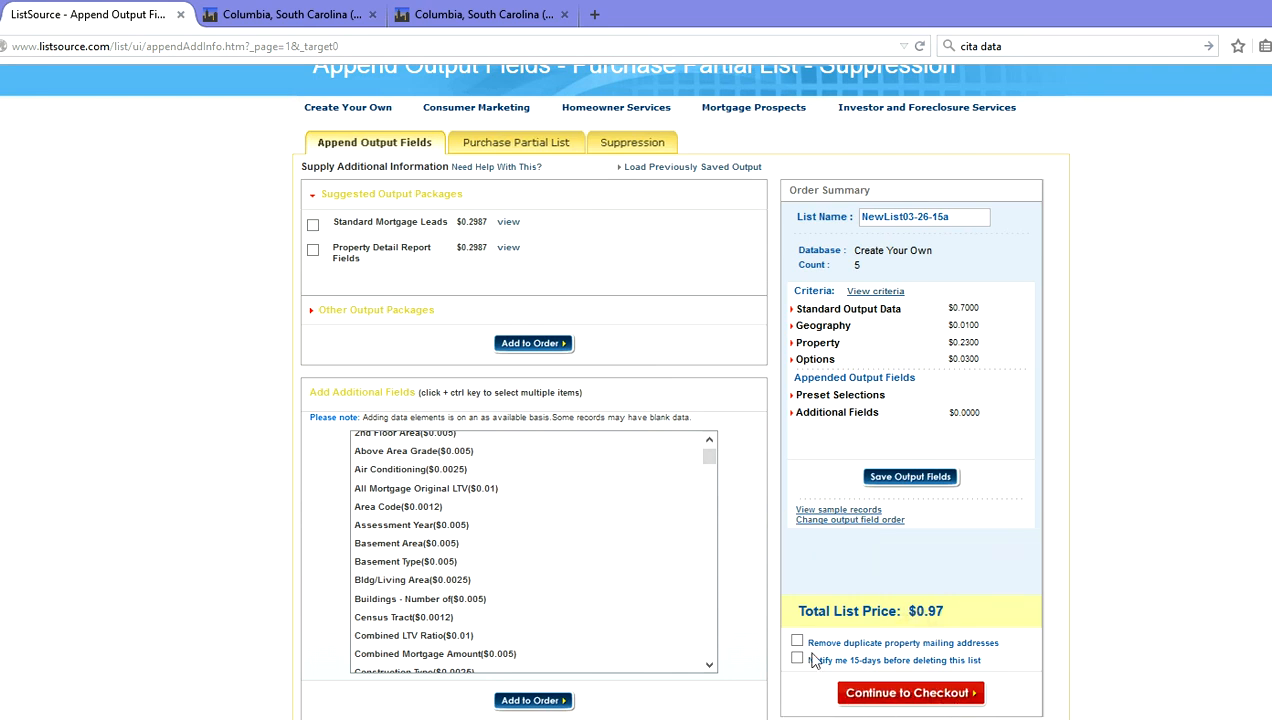
left_click(779, 603)
scroll(765, 455, "down", 1)
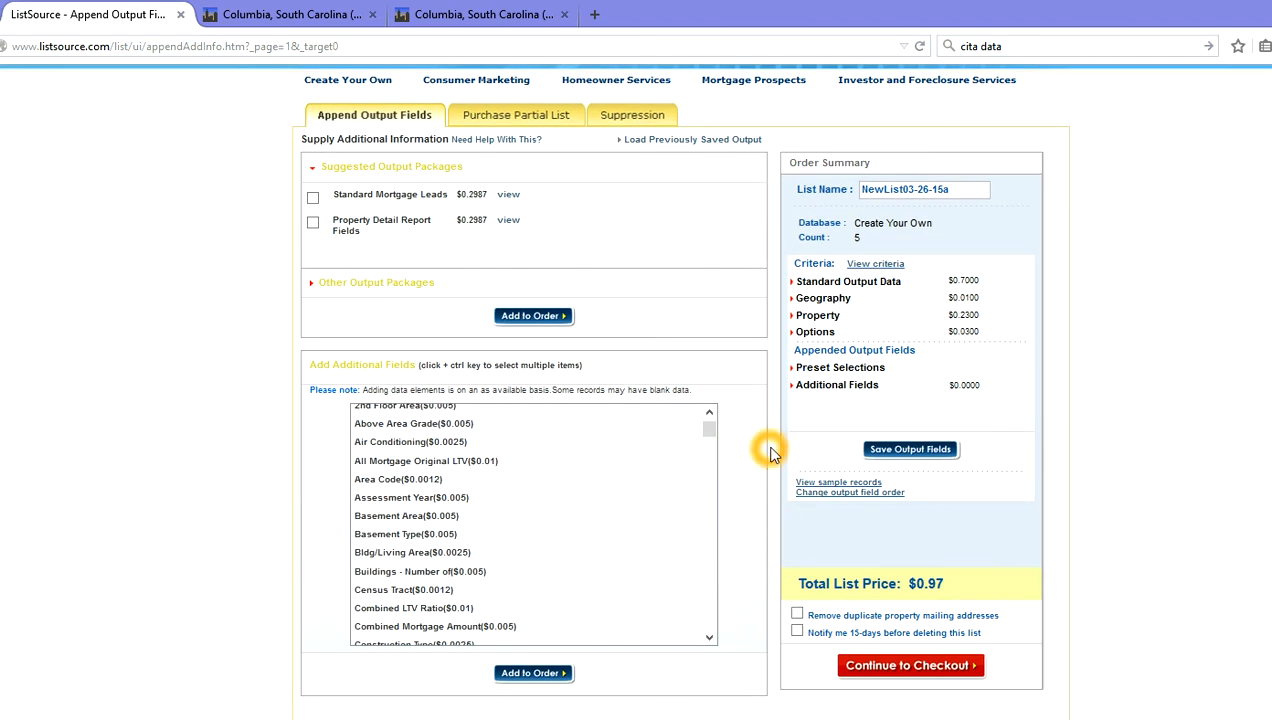
left_click(772, 553)
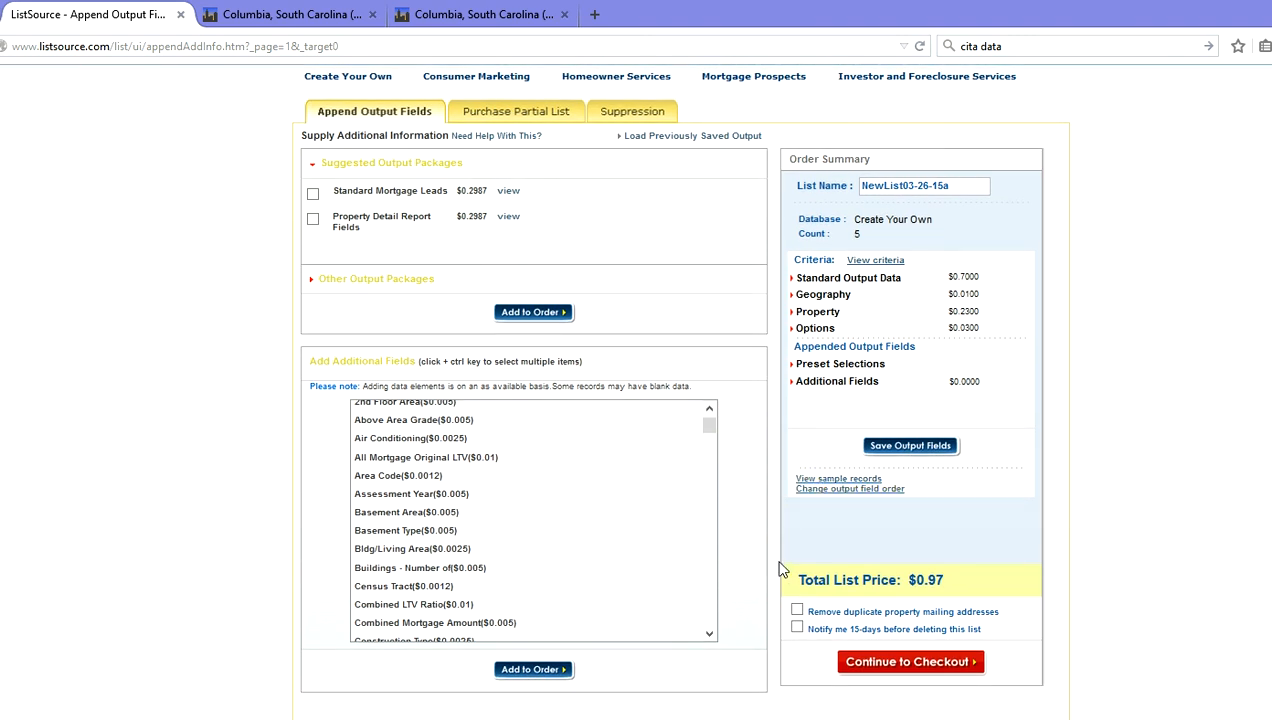
left_click(753, 599)
scroll(753, 599, "down", 4)
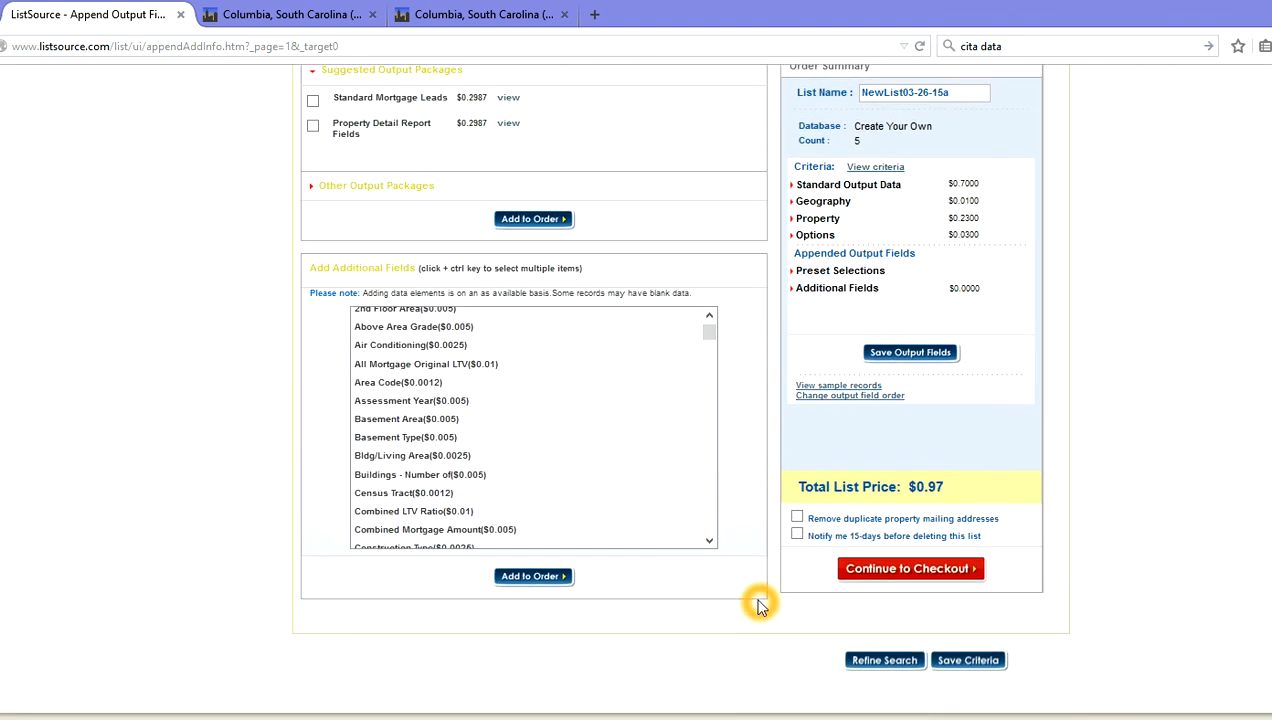
left_click(960, 622)
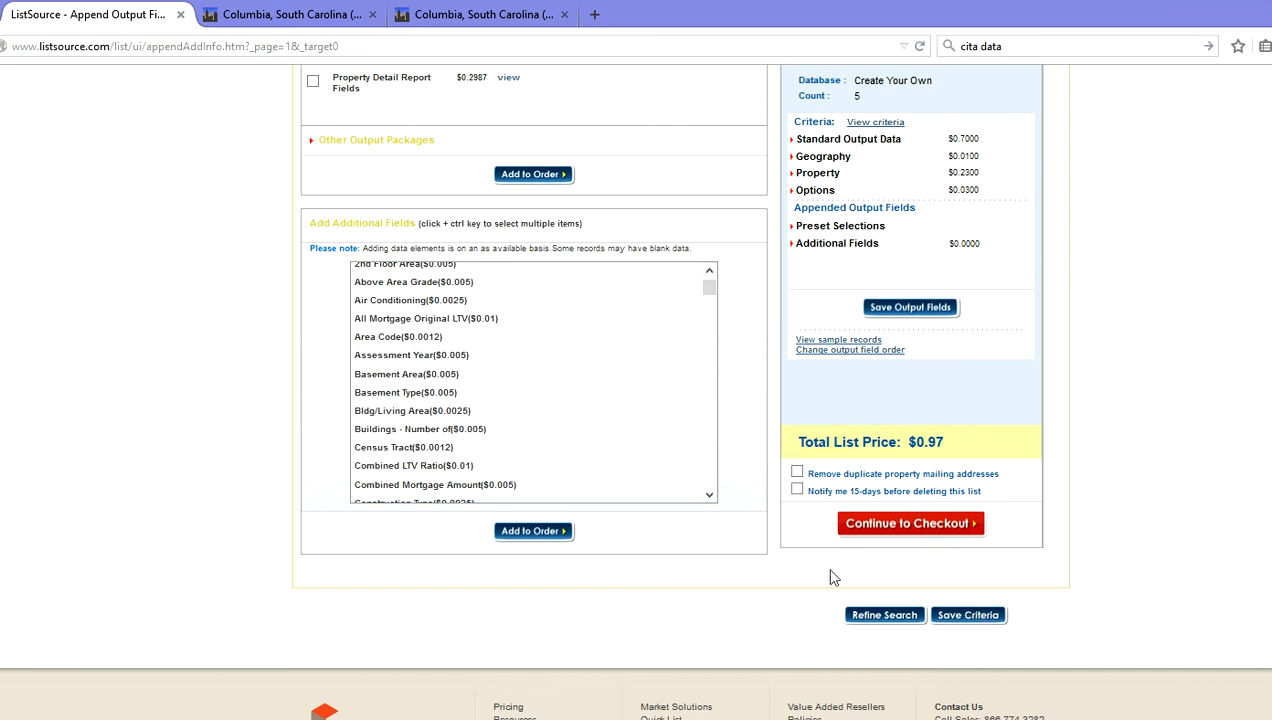
left_click(786, 559)
left_click(773, 539)
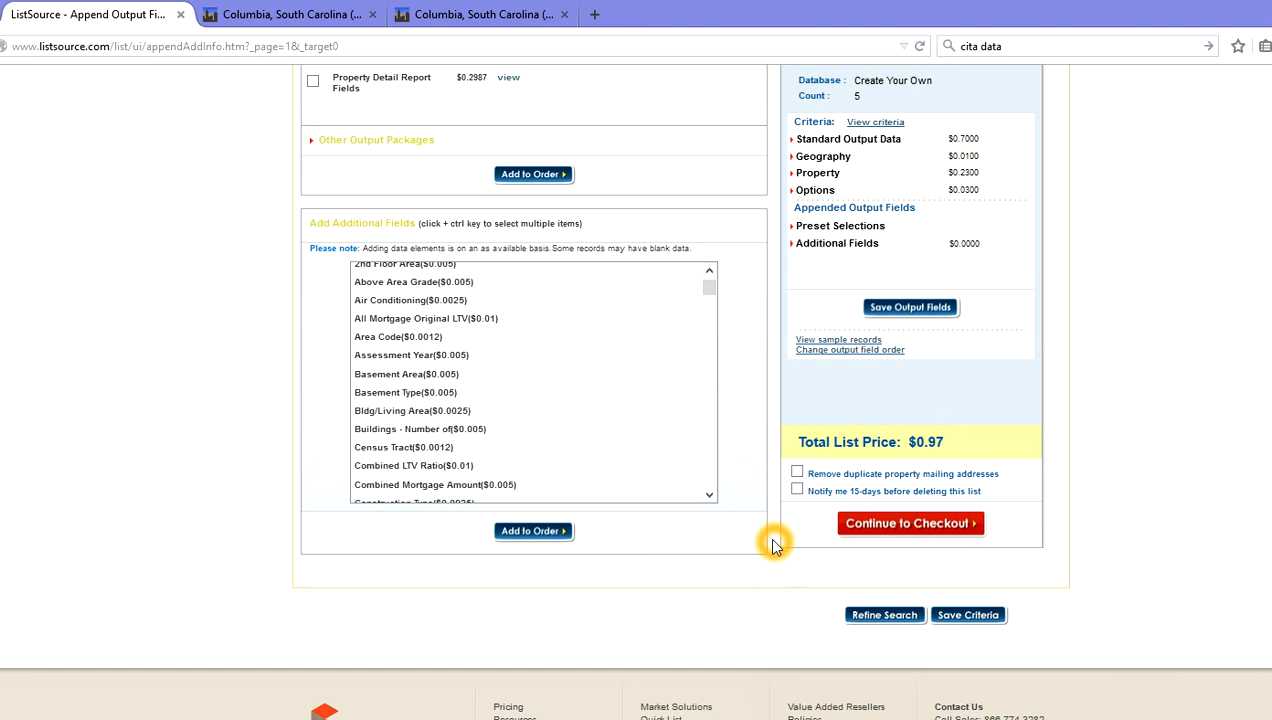